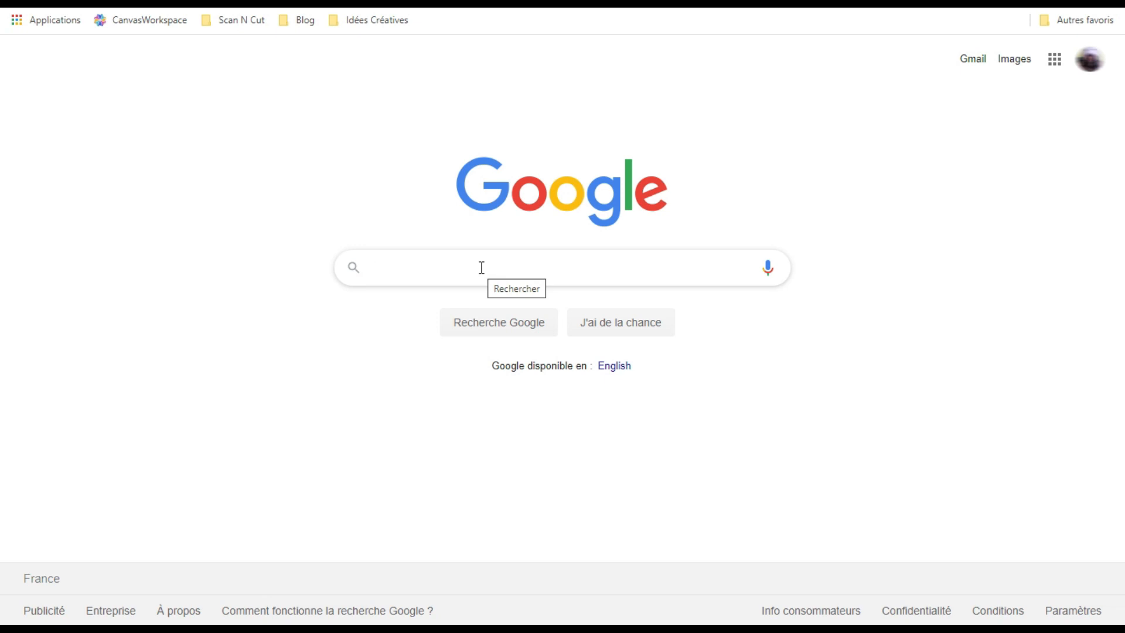
Step: Search Google for dafont and open the DaFont font download site
text(Dafont)
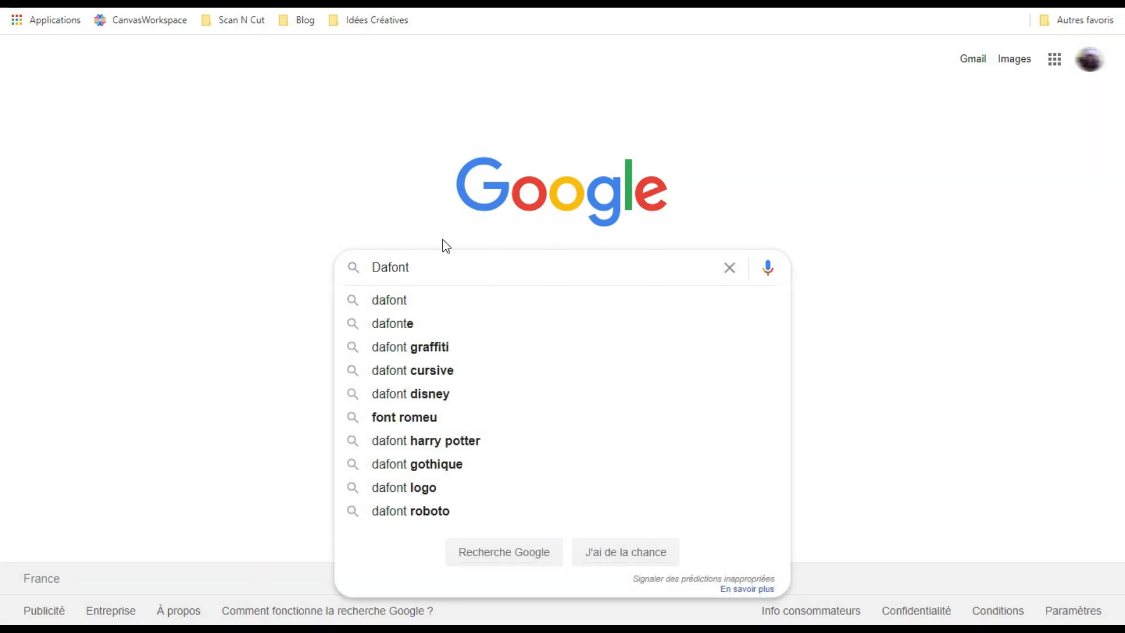
click(409, 300)
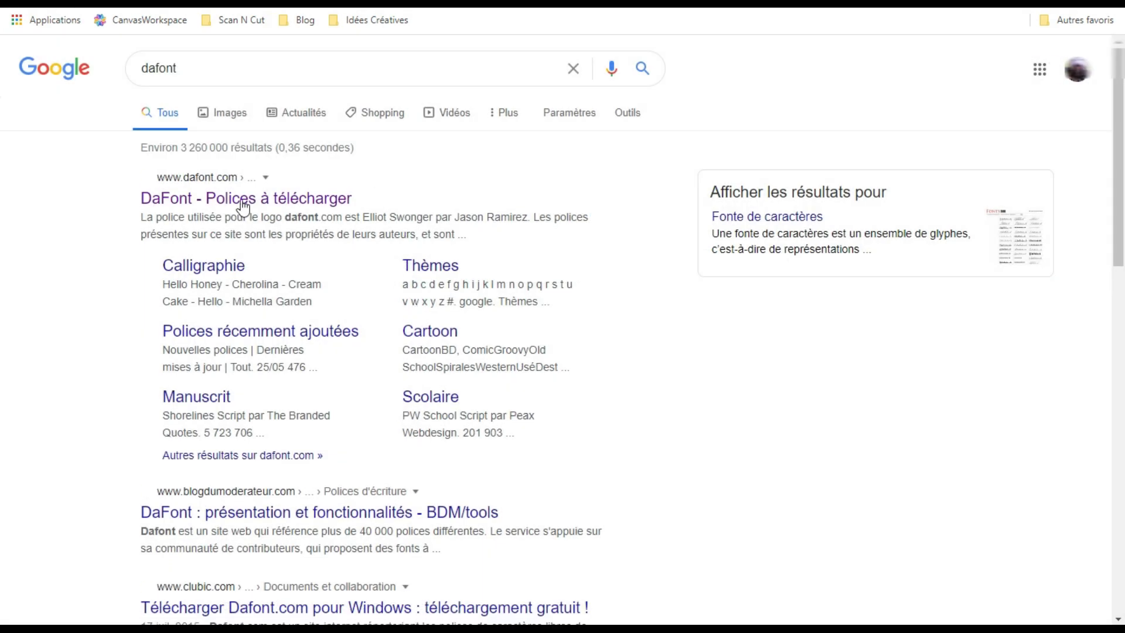
click(302, 205)
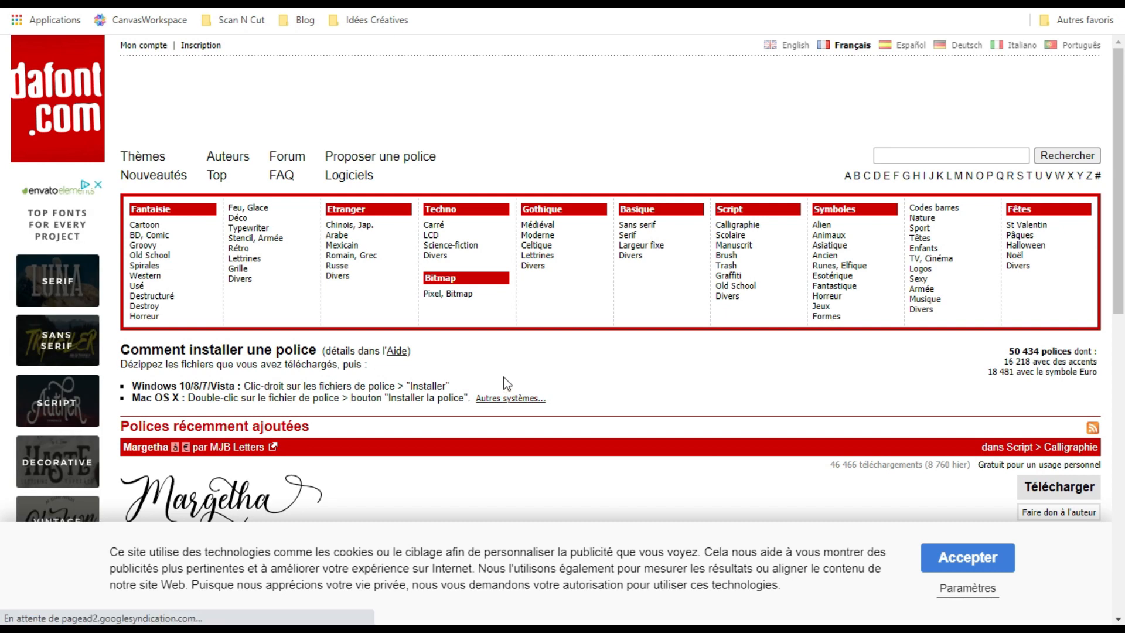
Step: Search the DaFont site for watermelon fonts and look through the matching fonts
scroll(522, 378, down, 3)
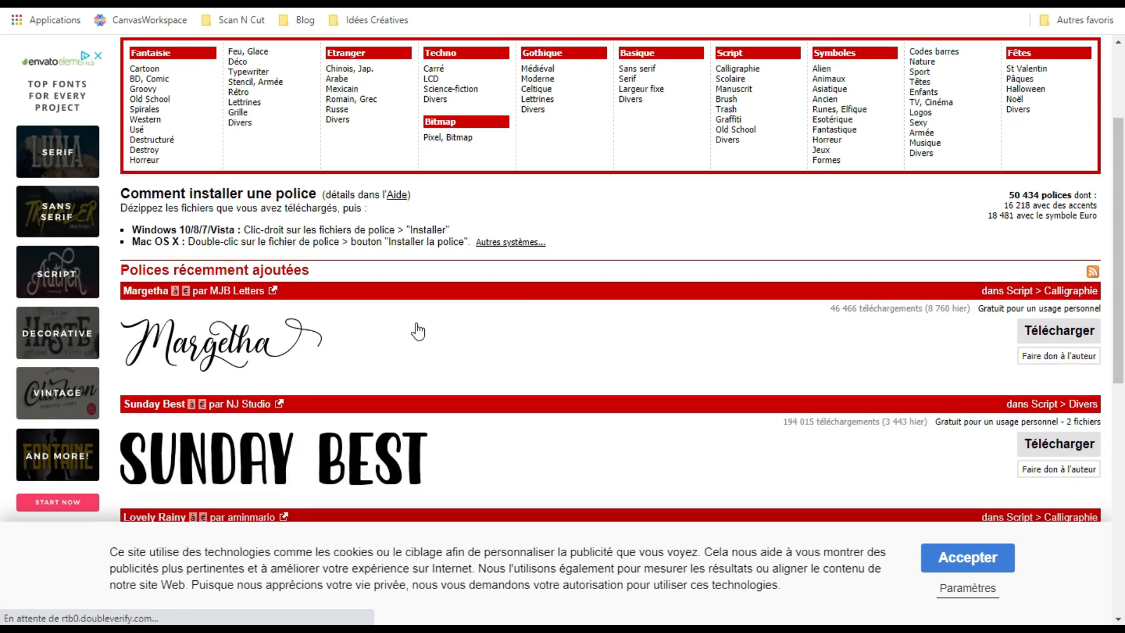
scroll(289, 394, down, 3)
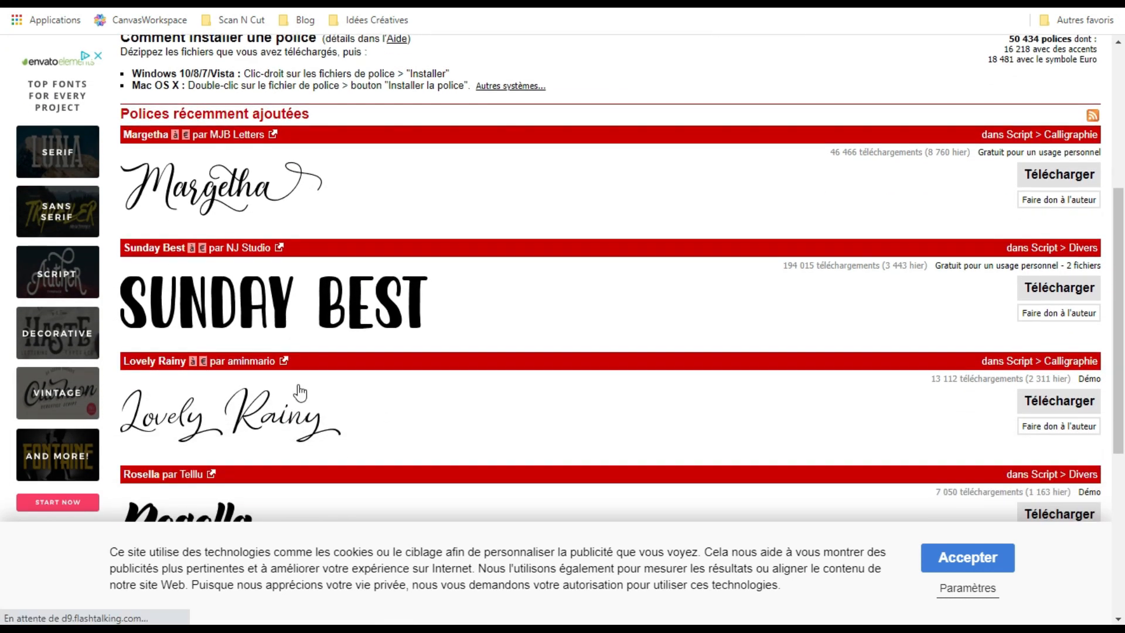
scroll(300, 391, down, 6)
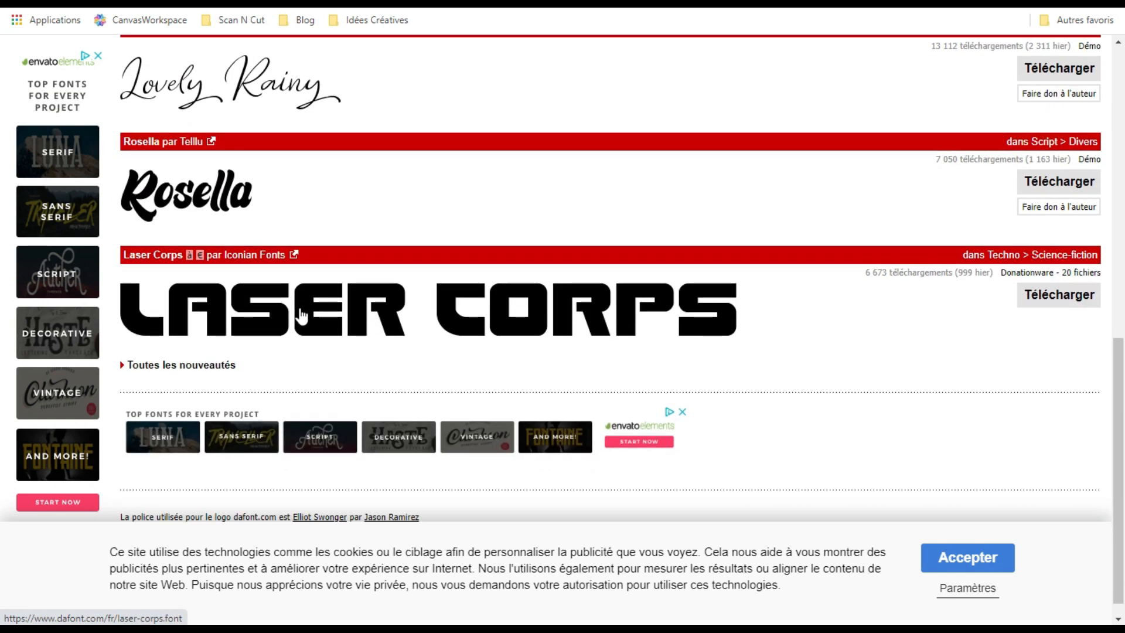
scroll(359, 354, up, 6)
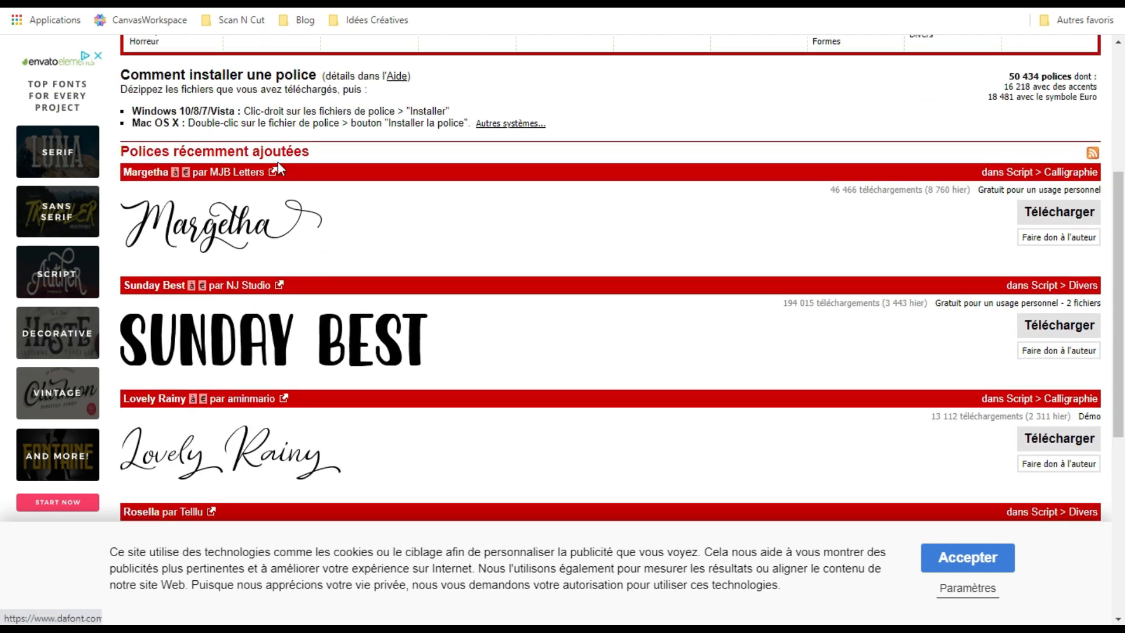
scroll(416, 281, up, 4)
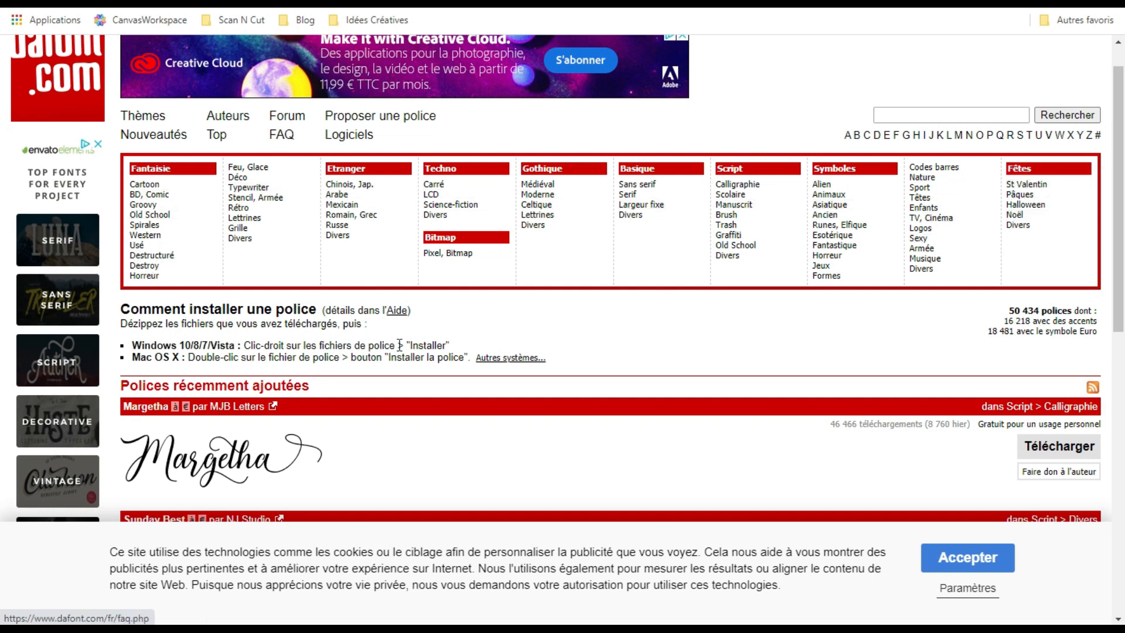
click(924, 114)
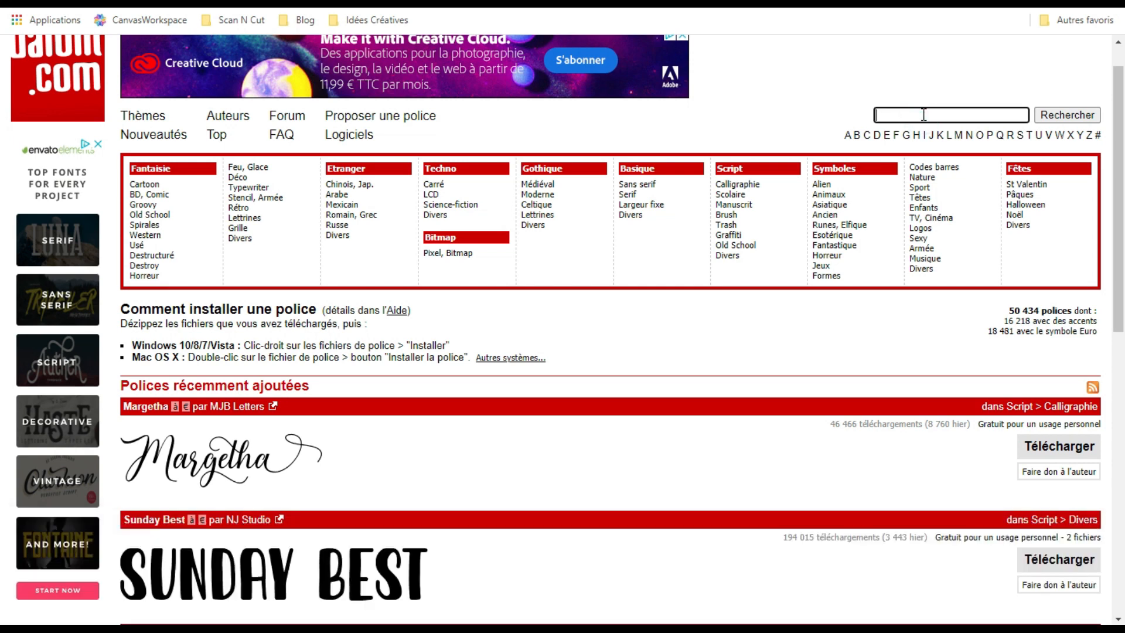
text(watermelon)
key(Return)
scroll(549, 395, down, 3)
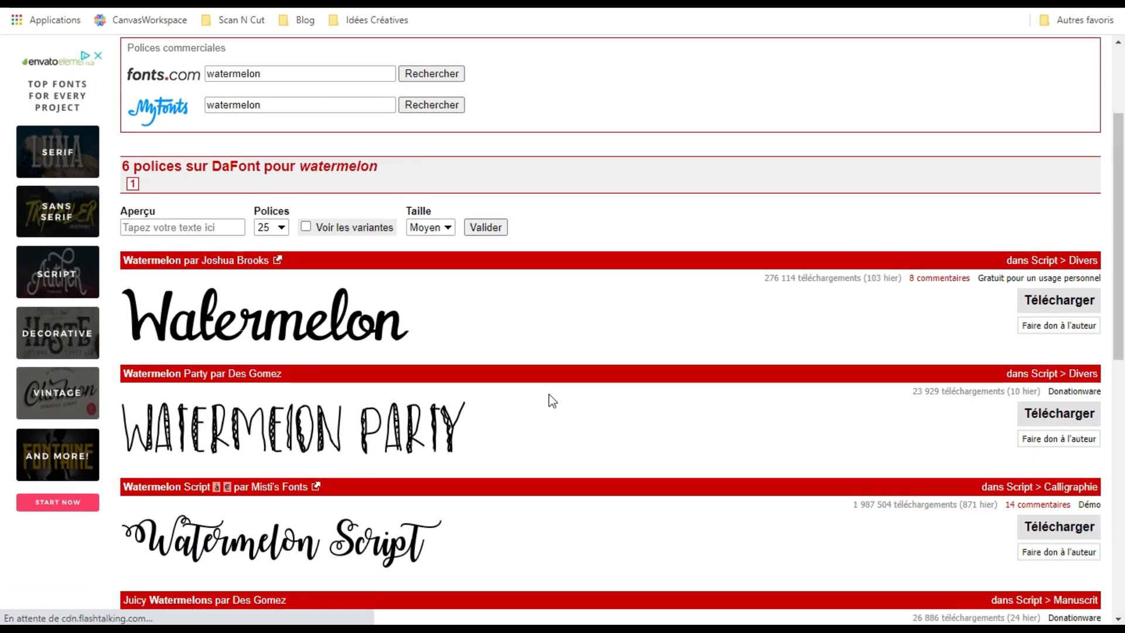
scroll(550, 401, down, 3)
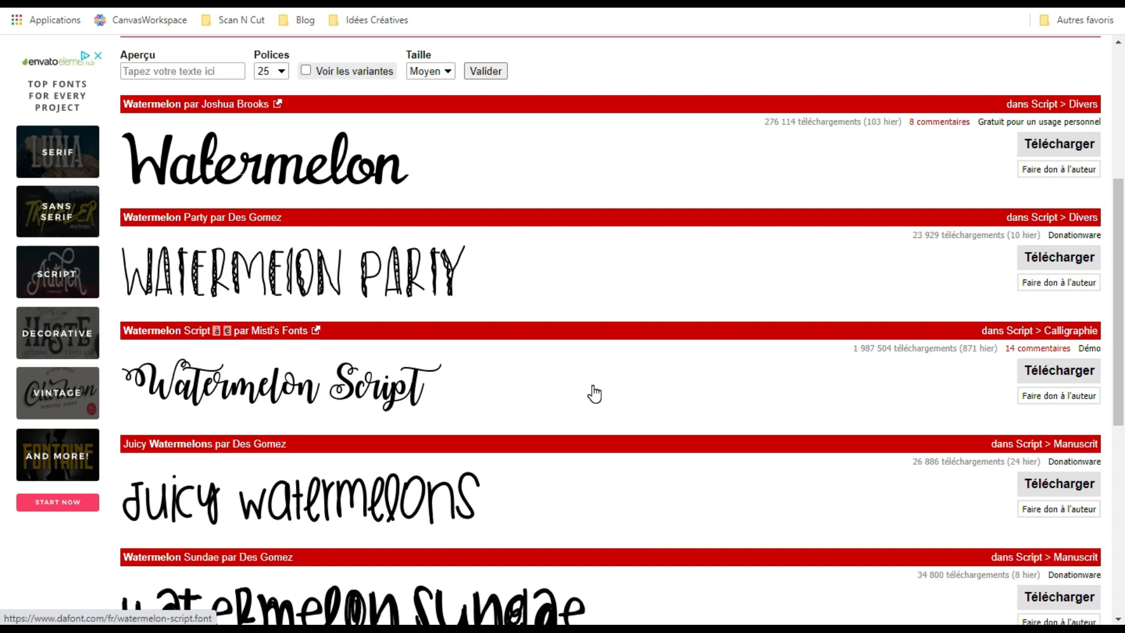
Step: Return to the DaFont home page and open the Calligraphie category under Script
scroll(592, 391, up, 5)
click(36, 114)
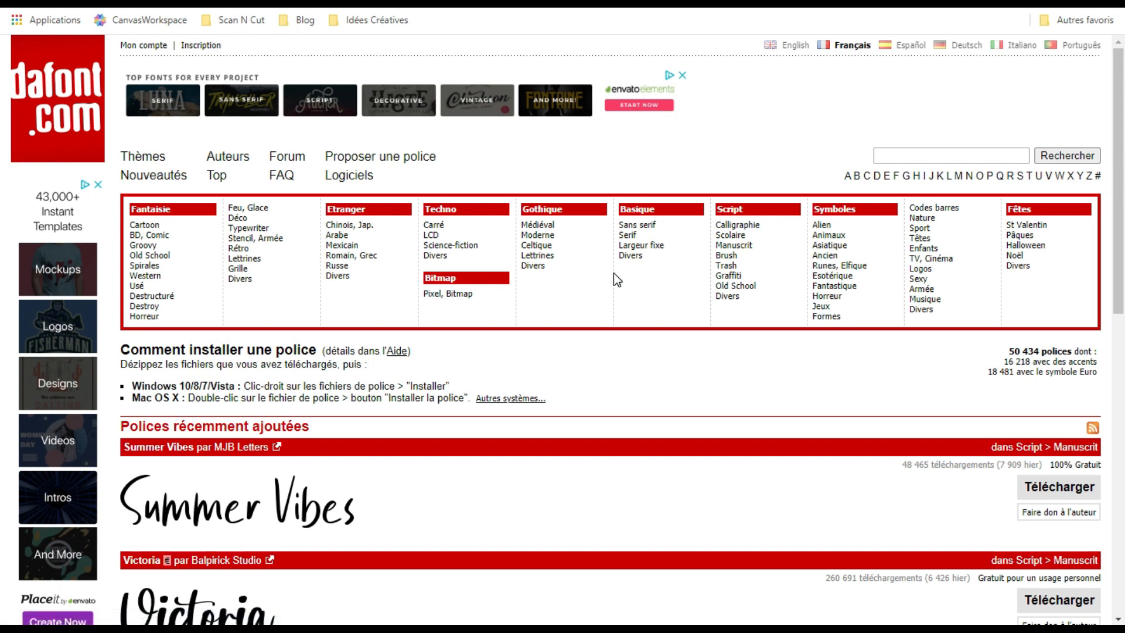
click(742, 225)
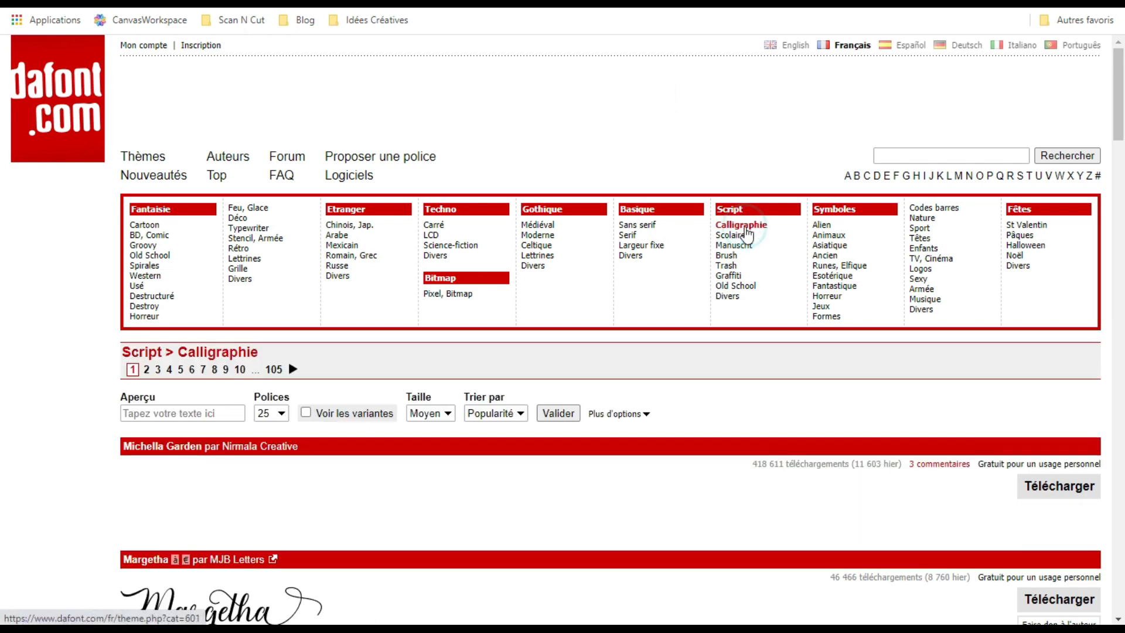
Step: Examine the fonts on the first page of the Calligraphie category, including their licence notes and the page navigation
scroll(615, 392, down, 3)
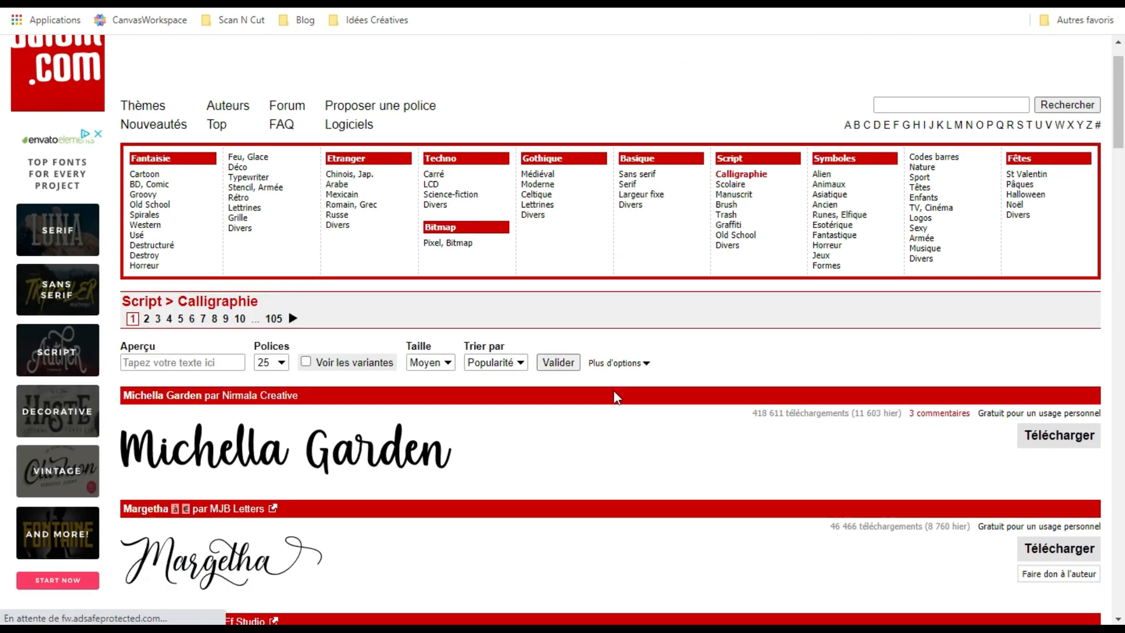
scroll(453, 403, down, 3)
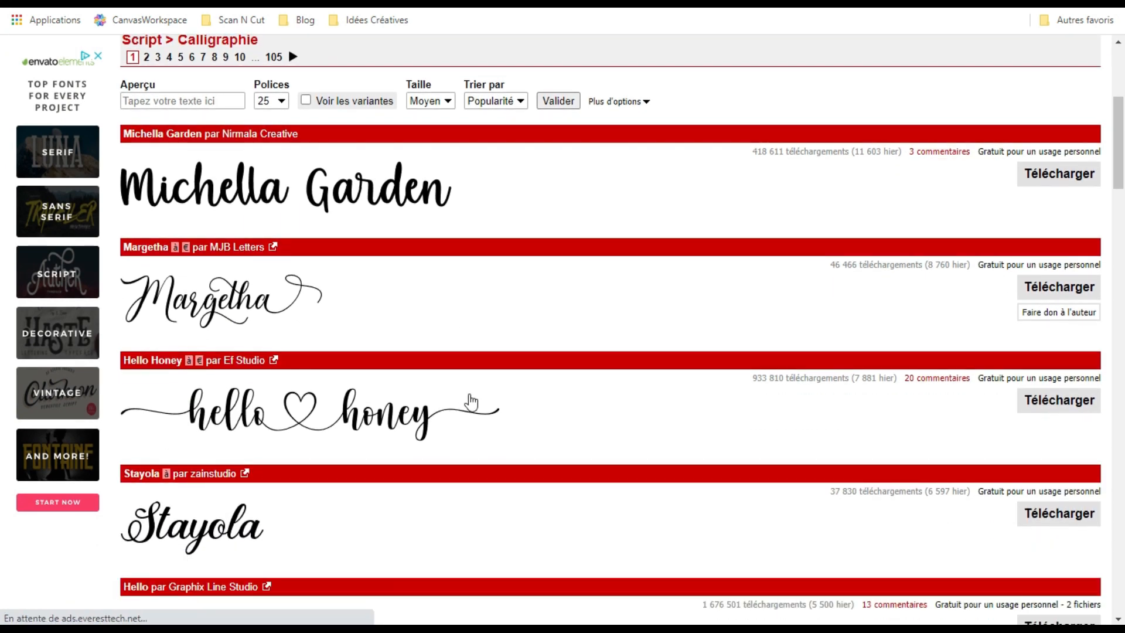
scroll(463, 400, down, 2)
scroll(463, 401, down, 15)
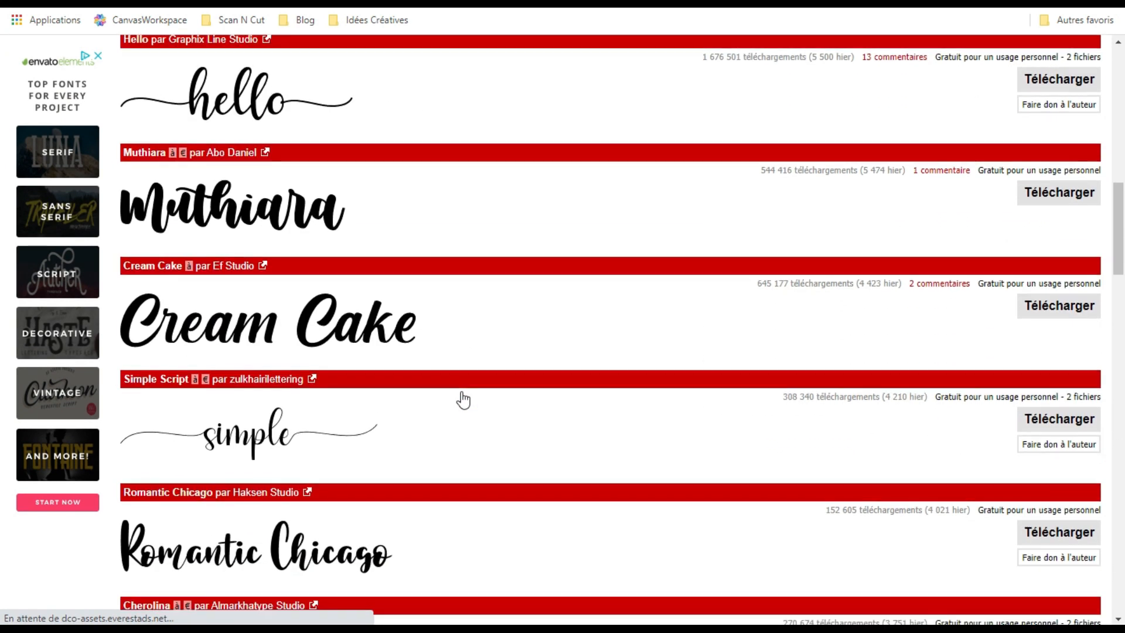
scroll(463, 400, down, 13)
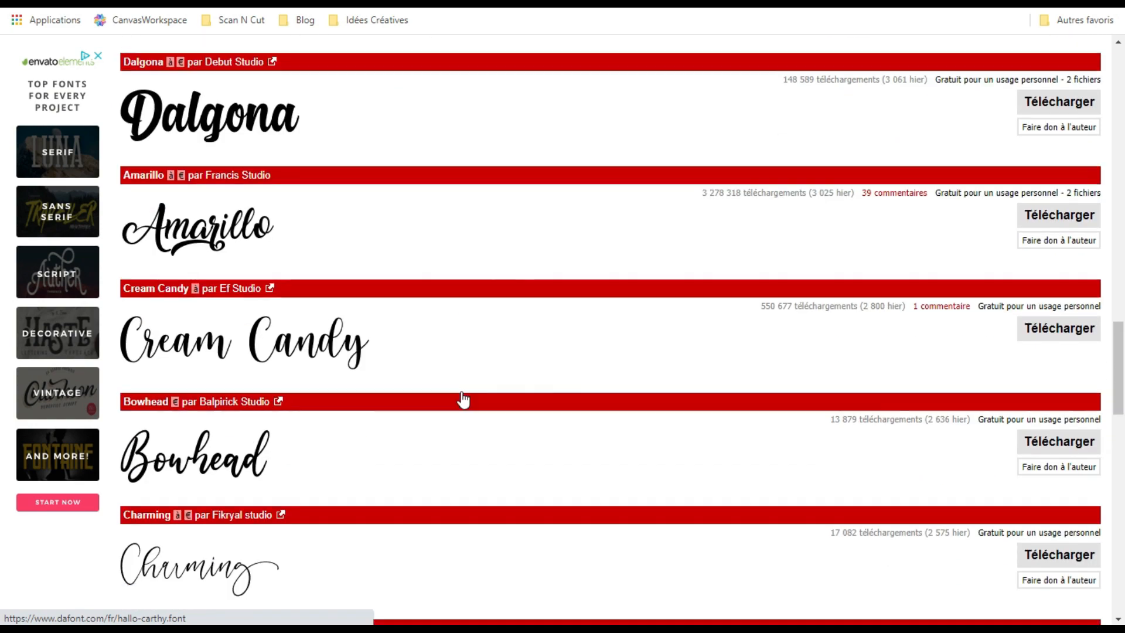
scroll(462, 400, down, 15)
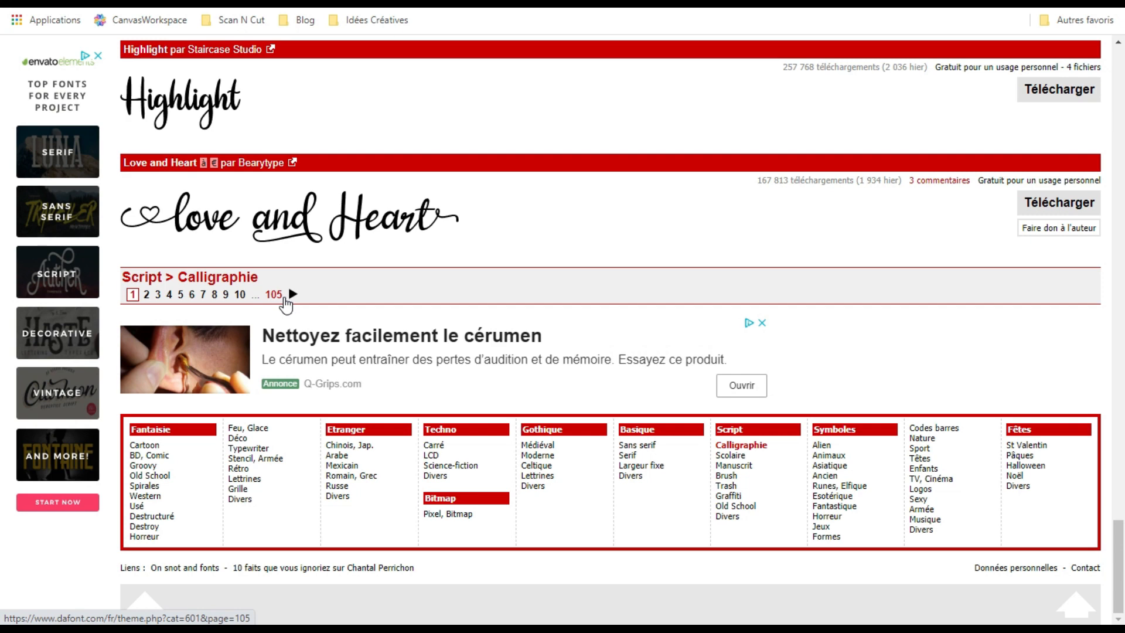
scroll(410, 302, up, 7)
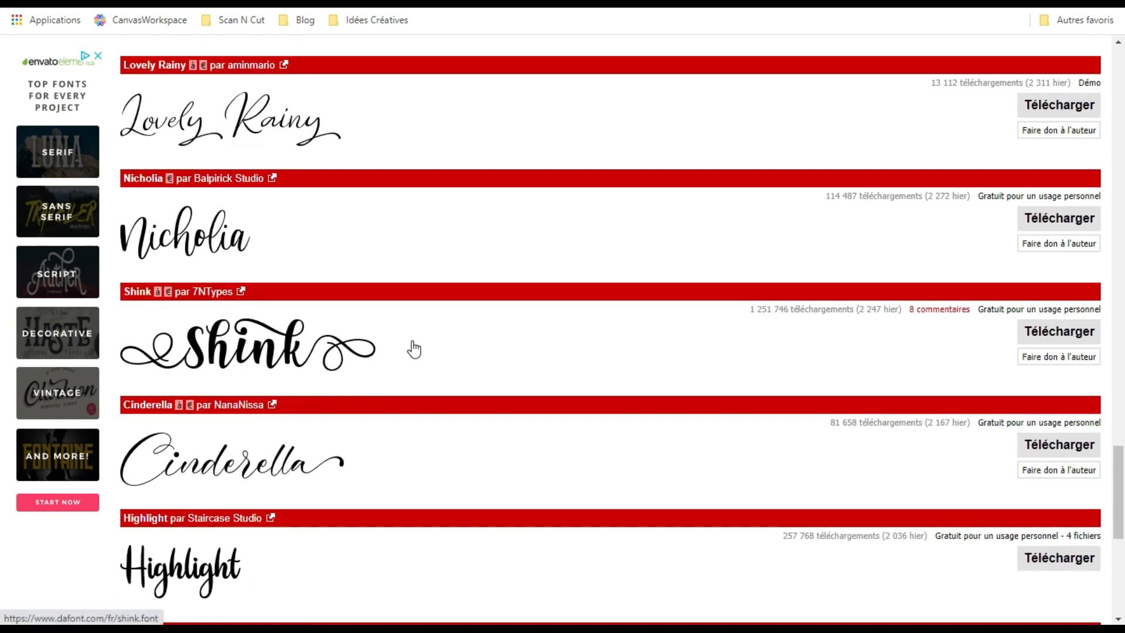
scroll(414, 349, up, 4)
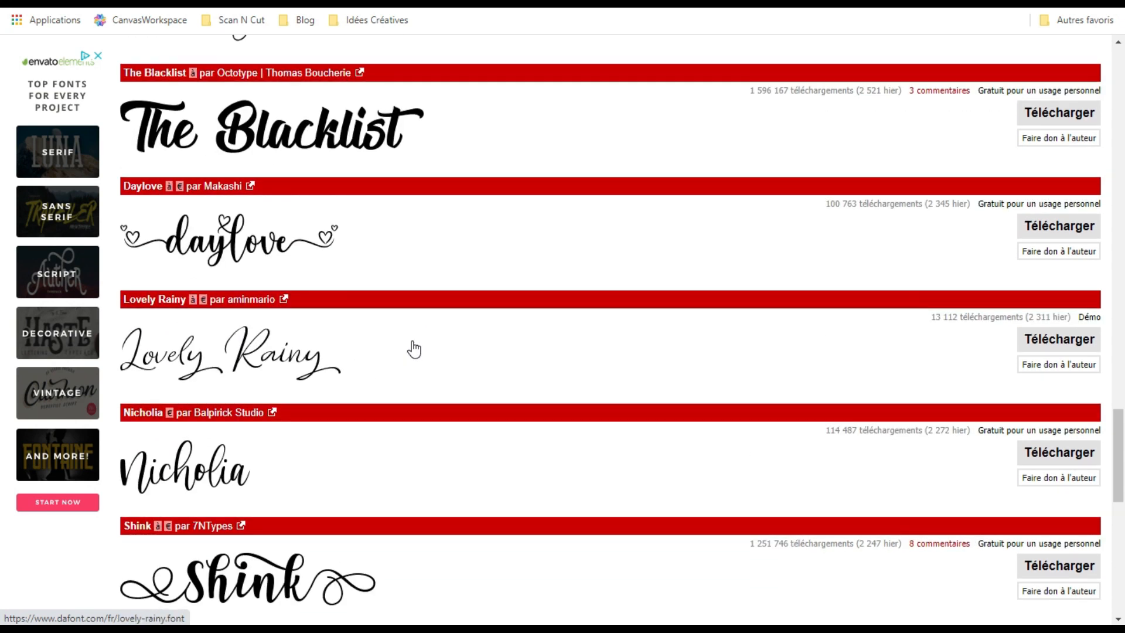
scroll(414, 349, up, 1)
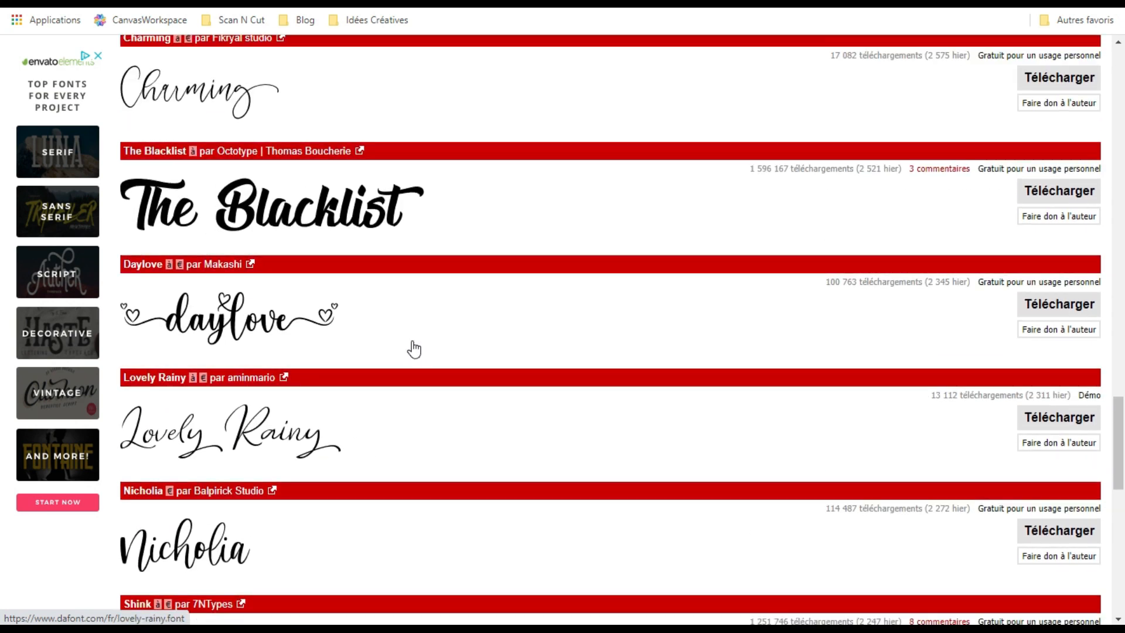
scroll(414, 349, up, 1)
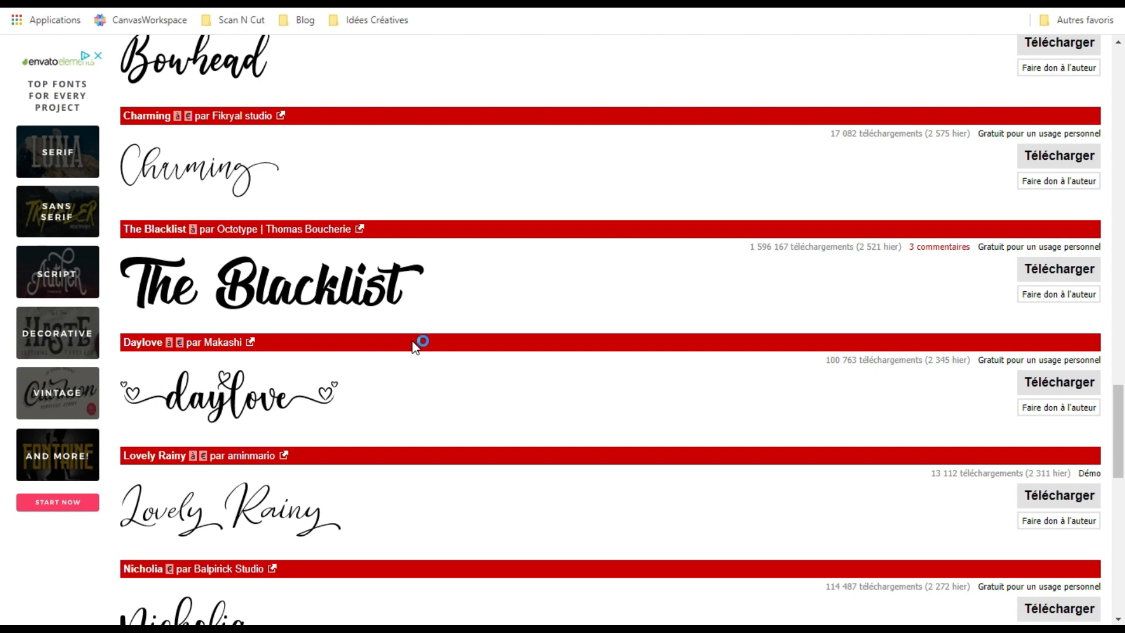
scroll(412, 347, down, 1)
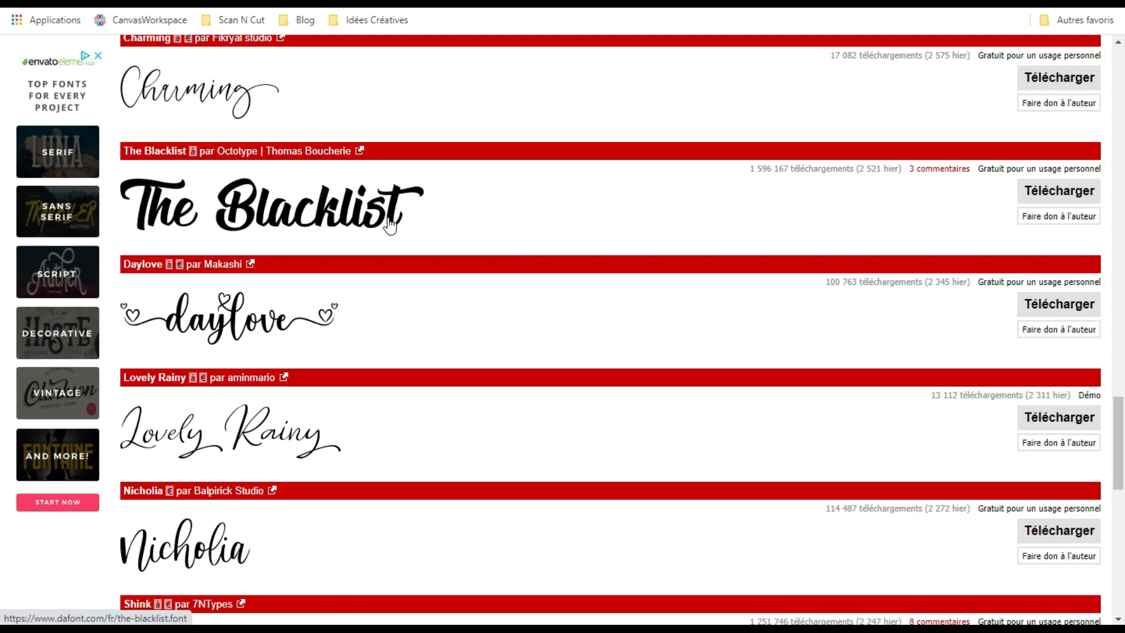
scroll(447, 284, up, 1)
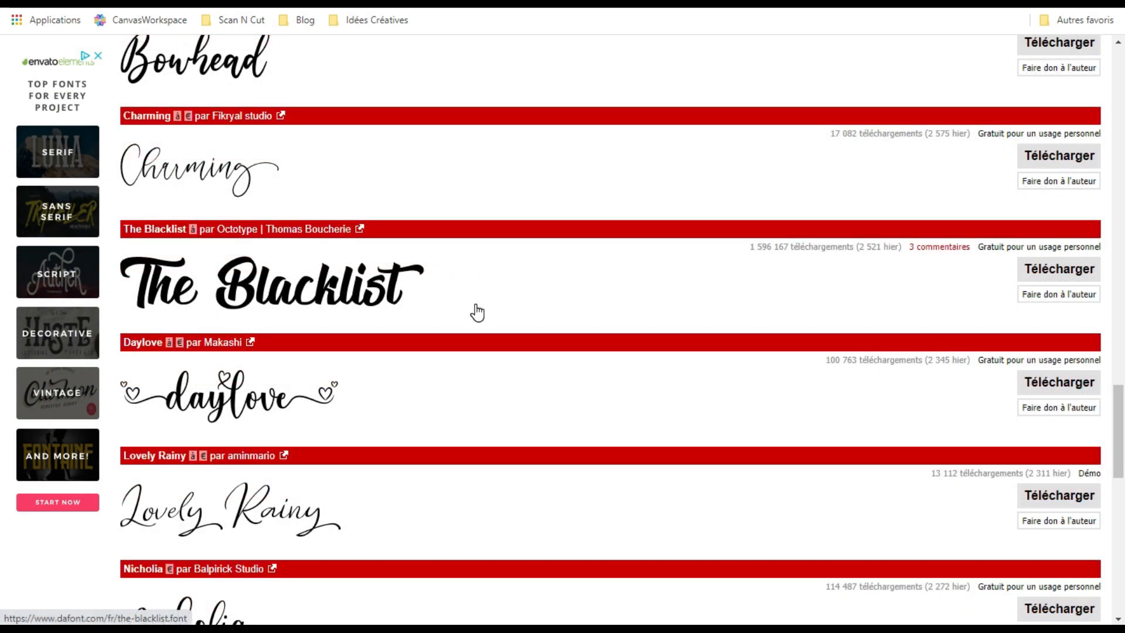
scroll(379, 319, up, 20)
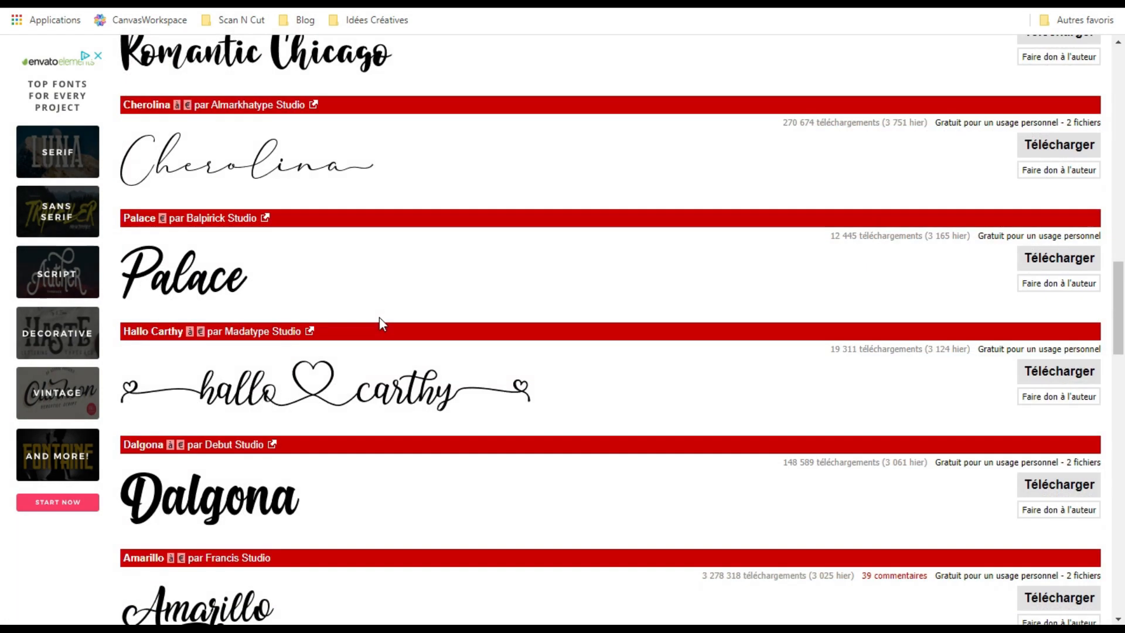
scroll(379, 321, up, 8)
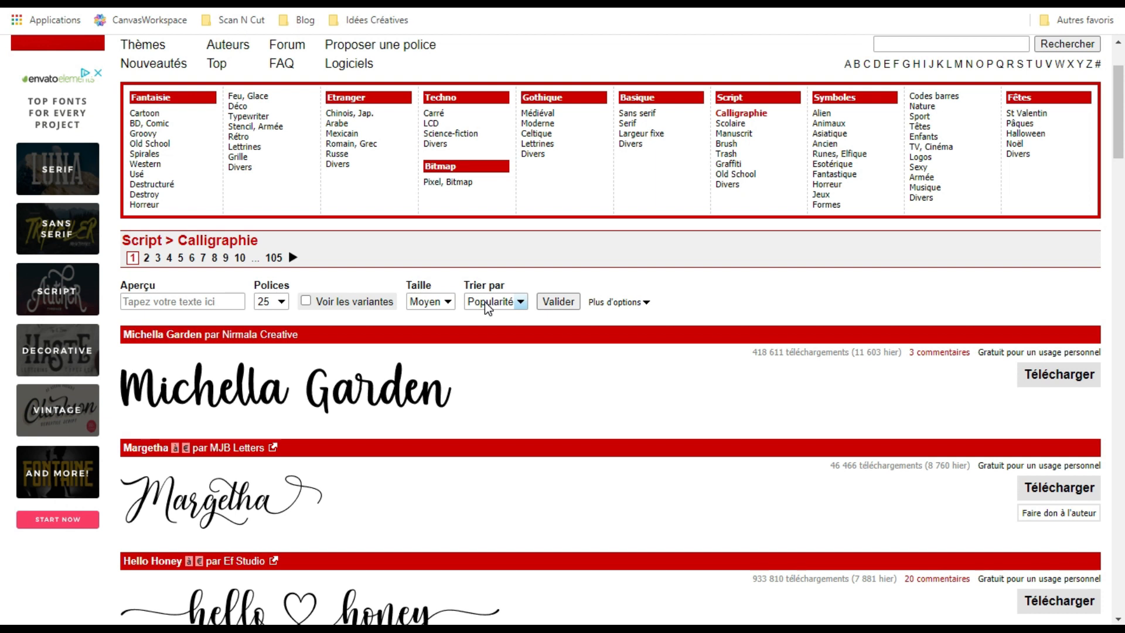
Step: Preview the Calligraphie fonts with the custom text "Joyeux anniversaire"
click(157, 301)
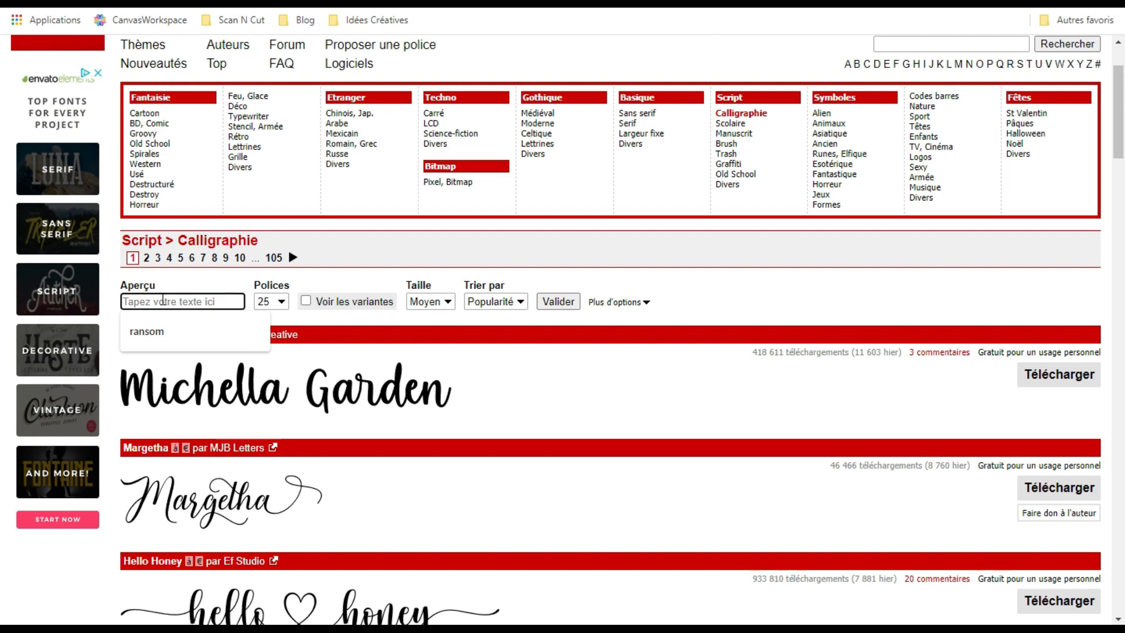
text(Joyeux anniversaire)
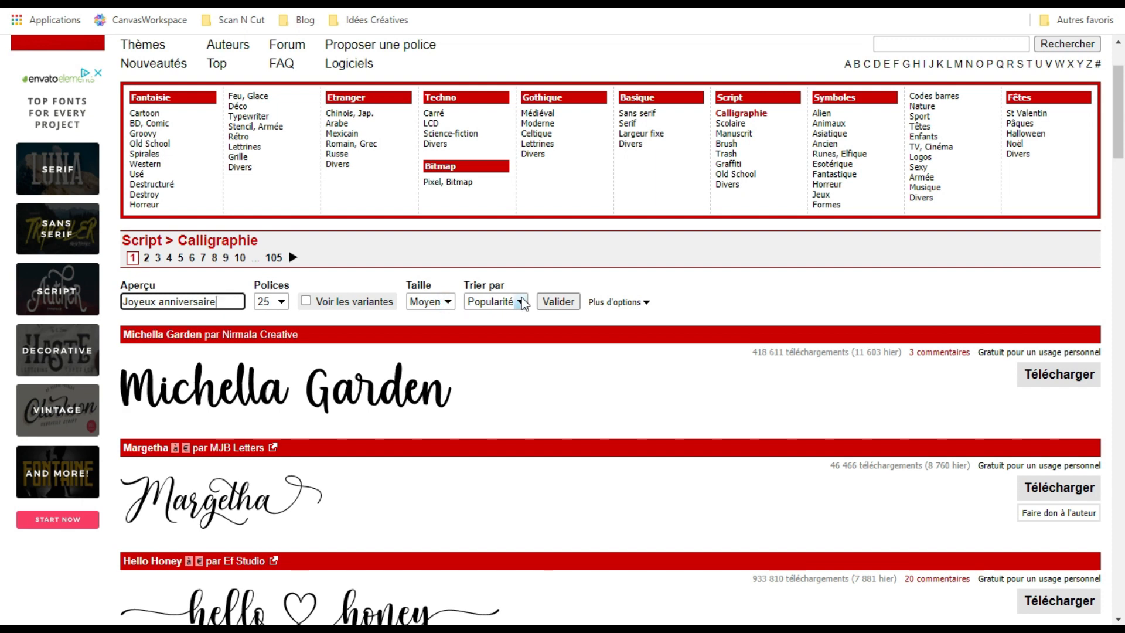
click(557, 302)
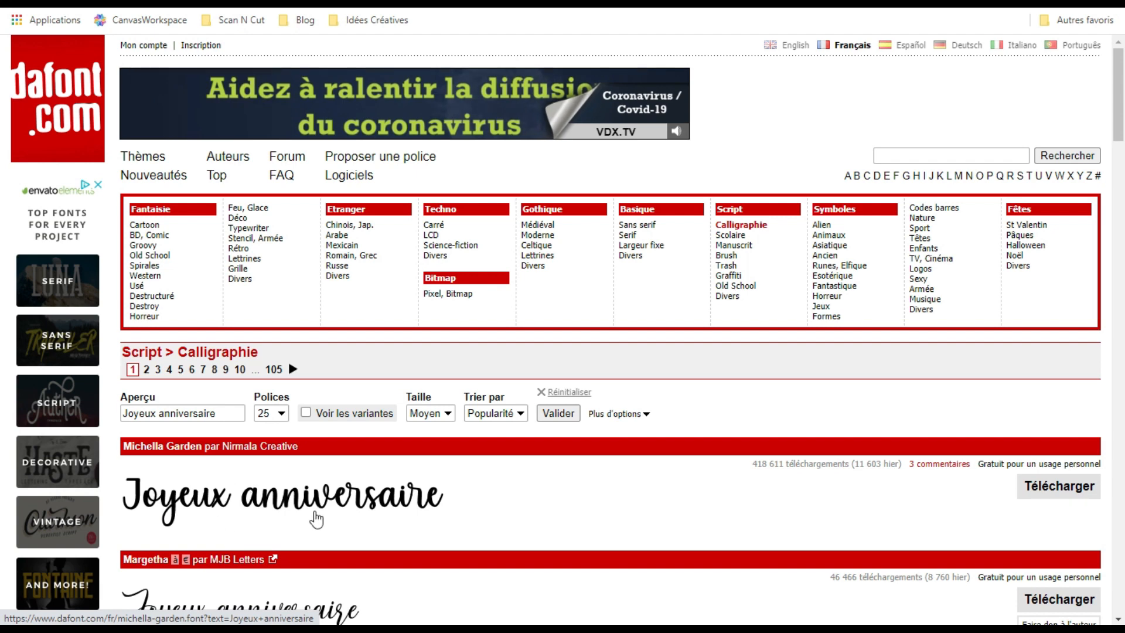
Step: Compare the "Joyeux anniversaire" previews of the fonts on the first page of the Calligraphie category
scroll(473, 492, down, 3)
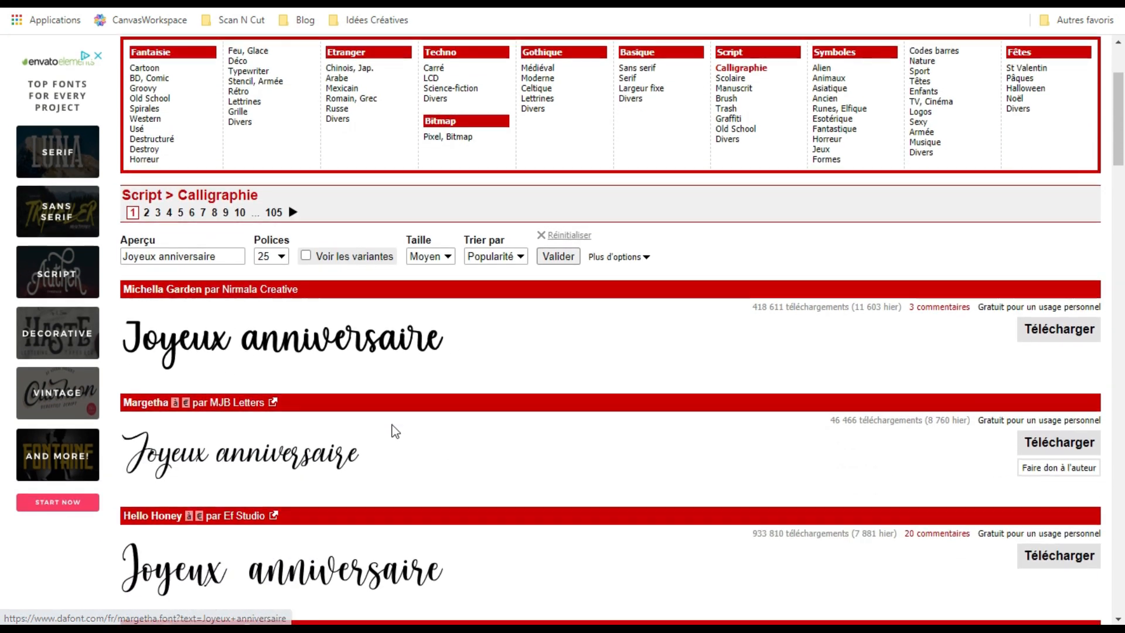
scroll(391, 427, down, 4)
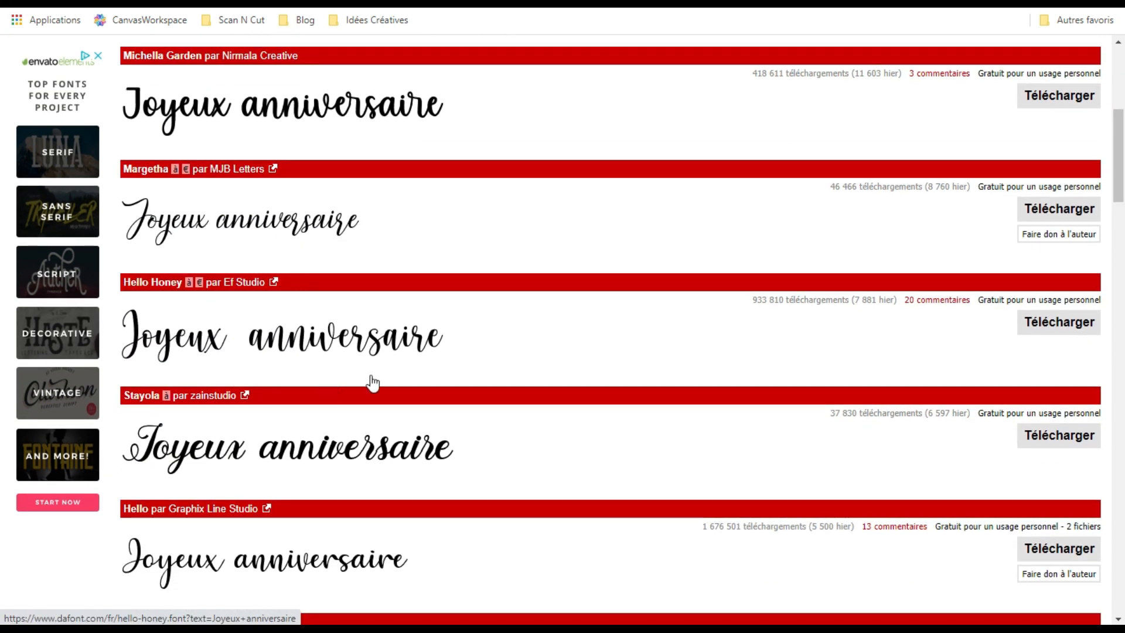
scroll(380, 391, down, 3)
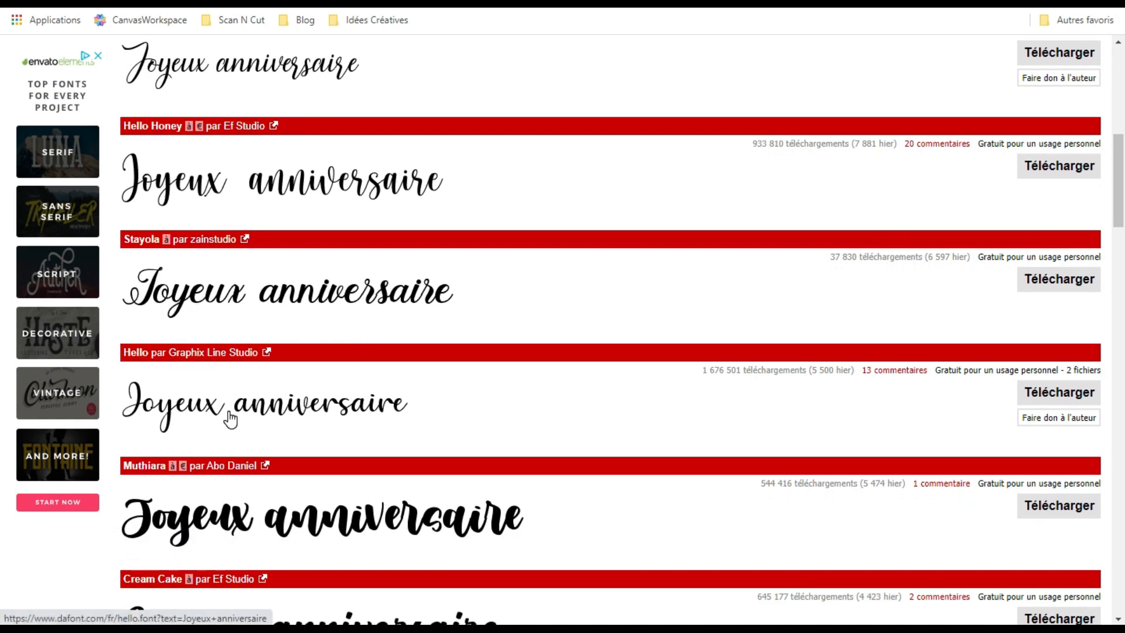
scroll(390, 420, down, 3)
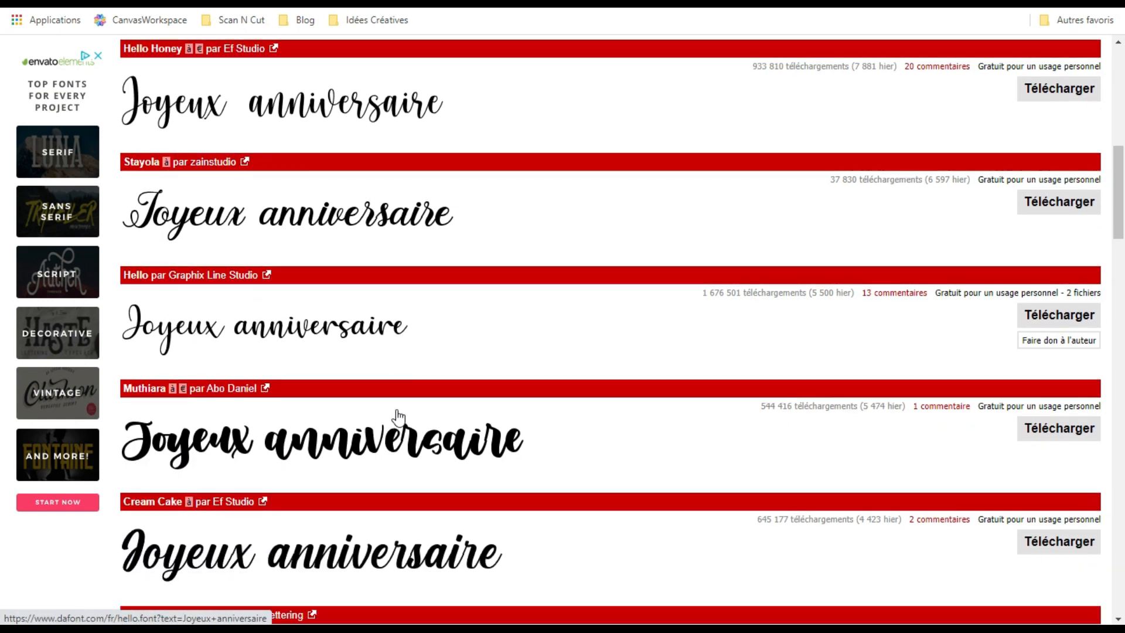
scroll(352, 397, down, 4)
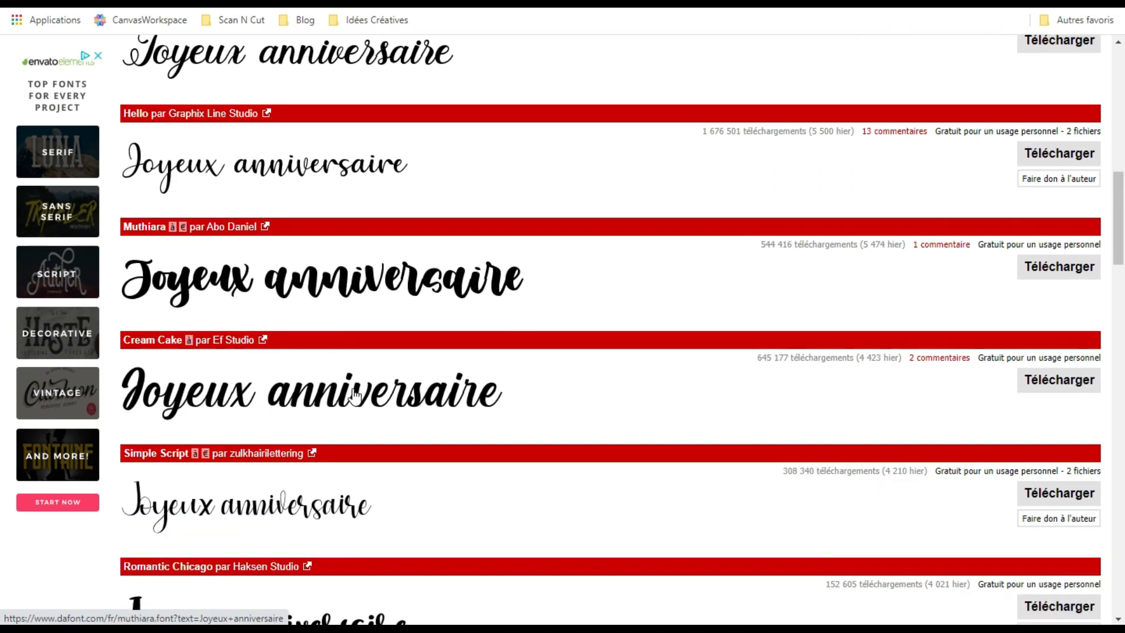
scroll(355, 395, down, 4)
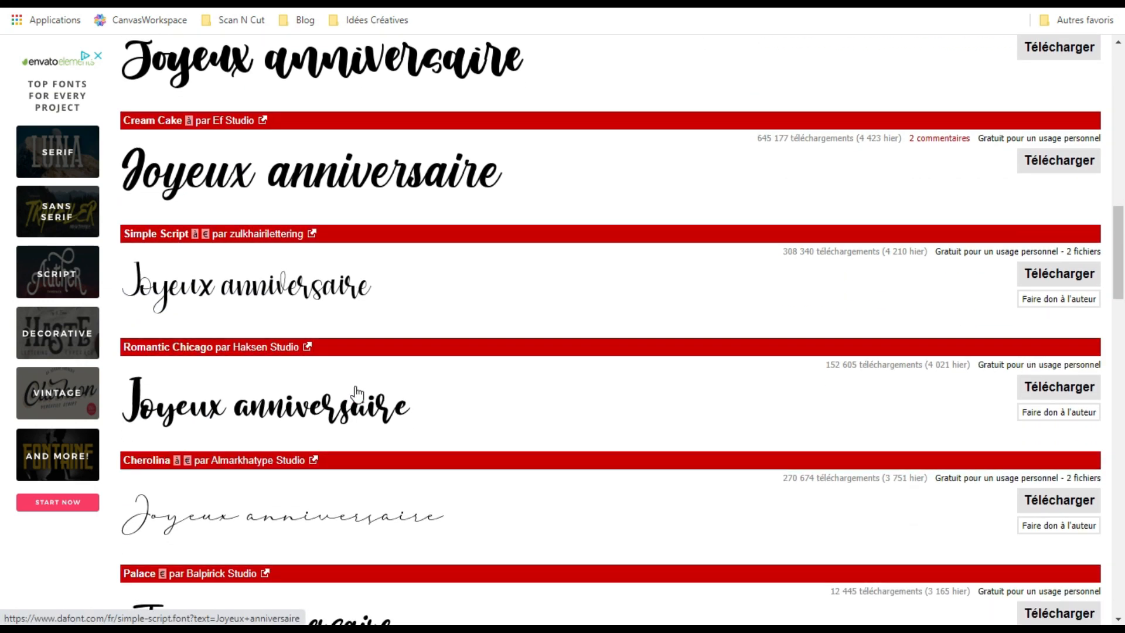
scroll(304, 412, down, 8)
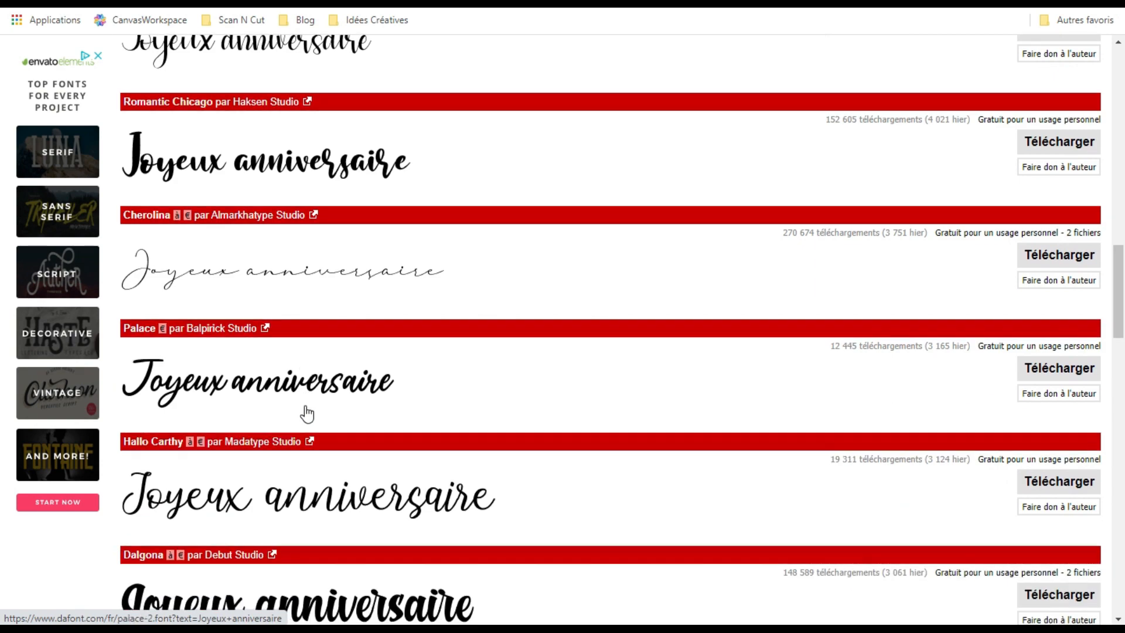
scroll(307, 413, down, 2)
Step: Return to the beginning of the first page's font list and download the Margetha font
scroll(307, 413, up, 10)
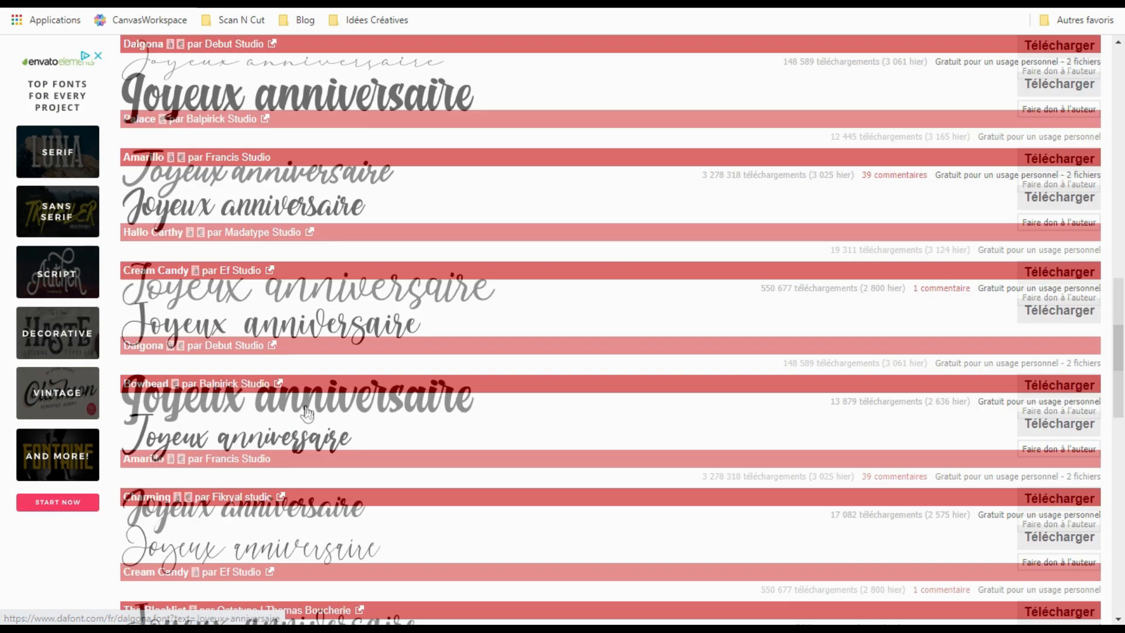
scroll(305, 406, up, 15)
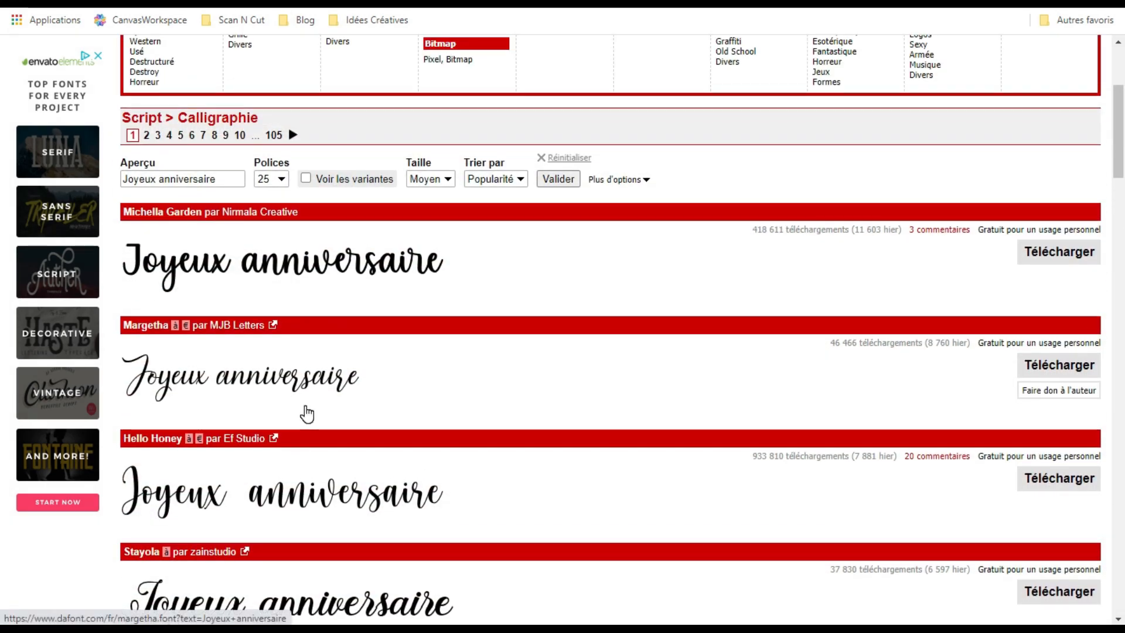
scroll(307, 413, down, 1)
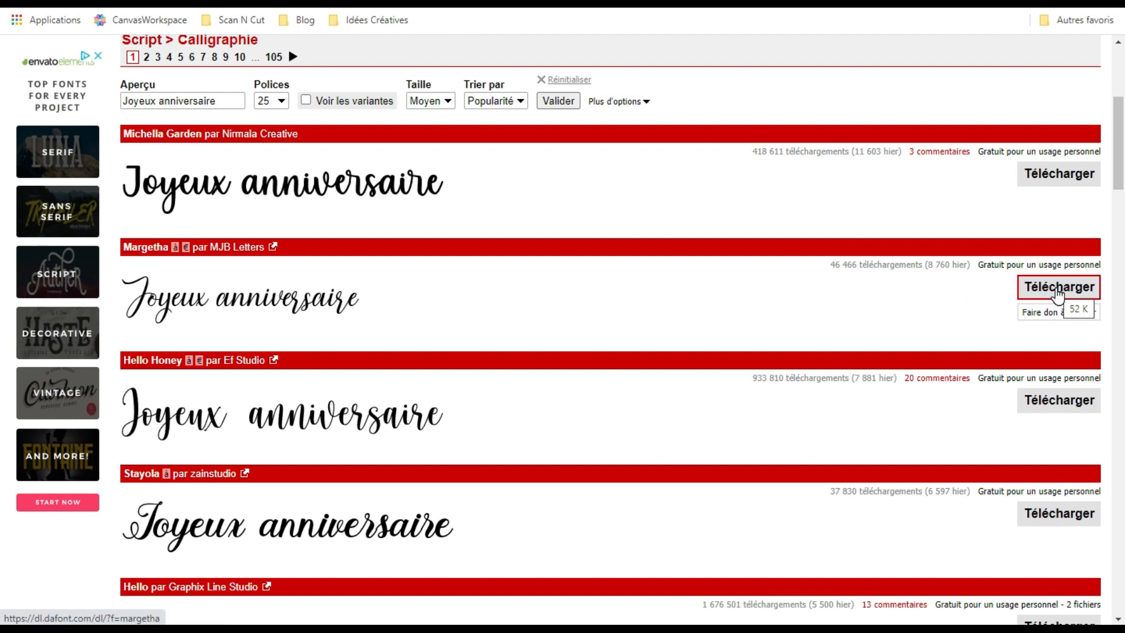
click(1058, 295)
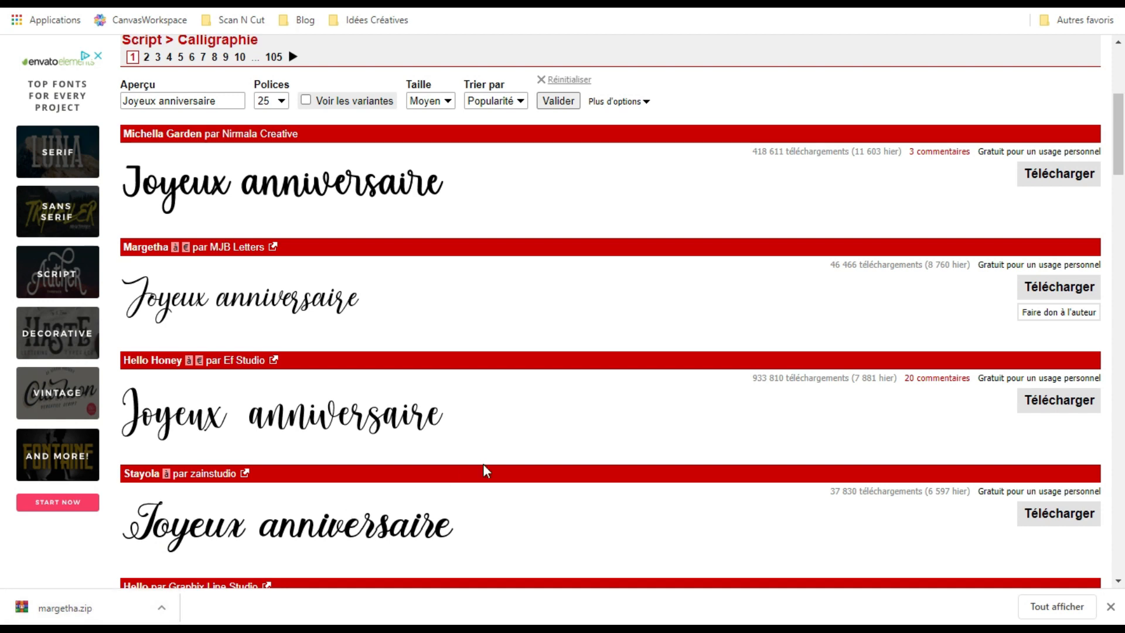
Step: Go past the remaining fonts on the first Calligraphie page and open page 2 of the category
scroll(494, 407, down, 3)
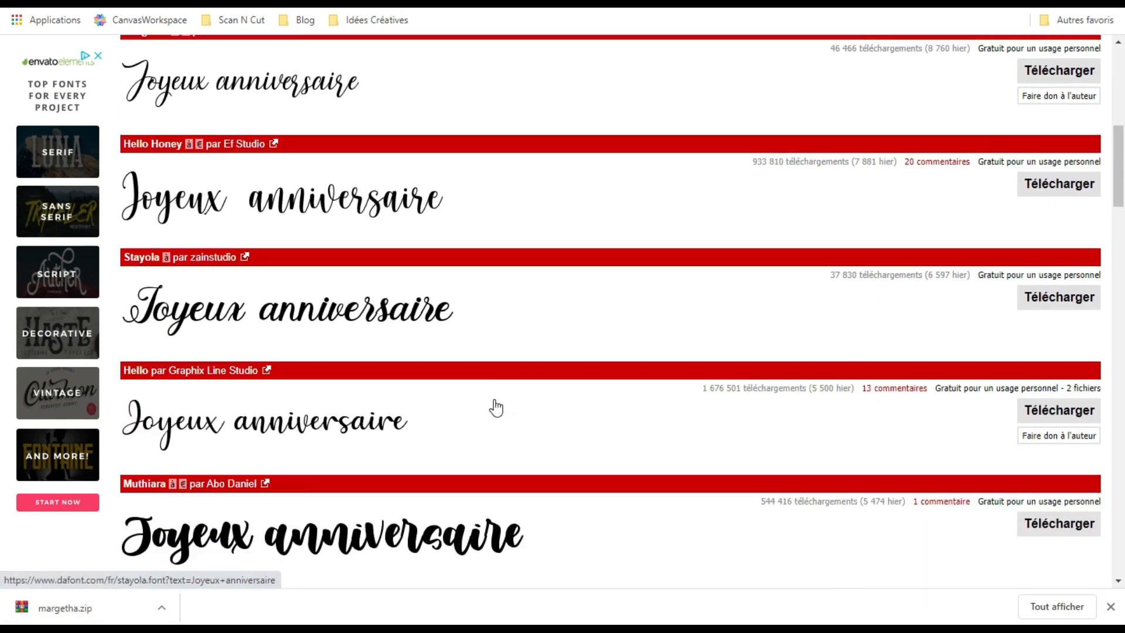
scroll(495, 406, down, 2)
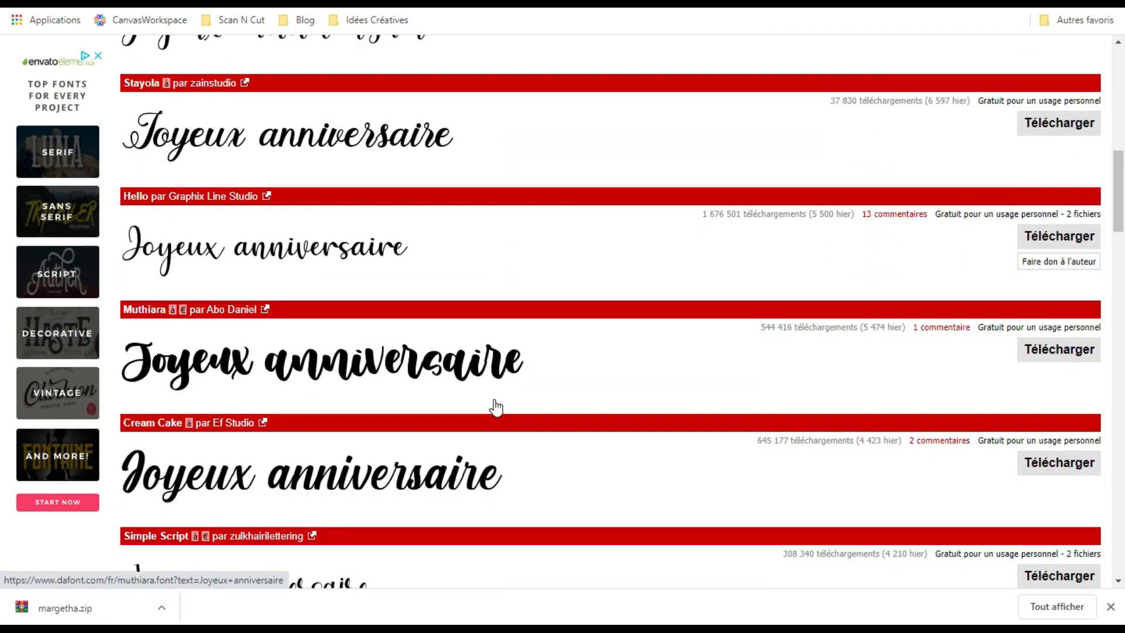
scroll(496, 407, down, 10)
click(148, 405)
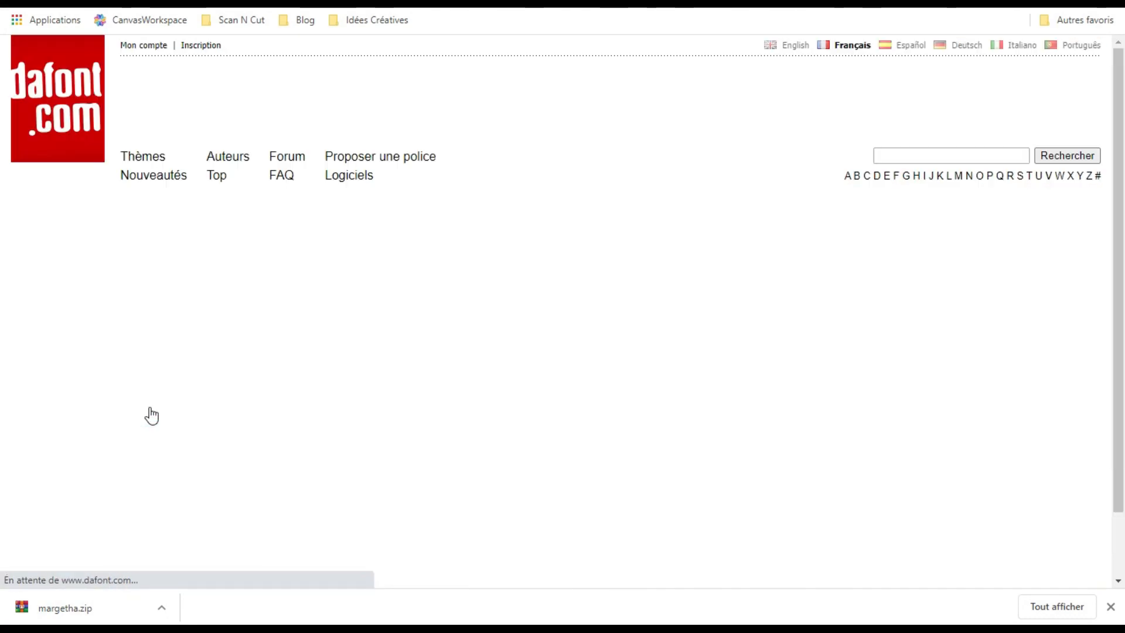
Step: Compare the "Joyeux anniversaire" previews of the fonts on page 2 of the Calligraphie category
scroll(375, 425, down, 1)
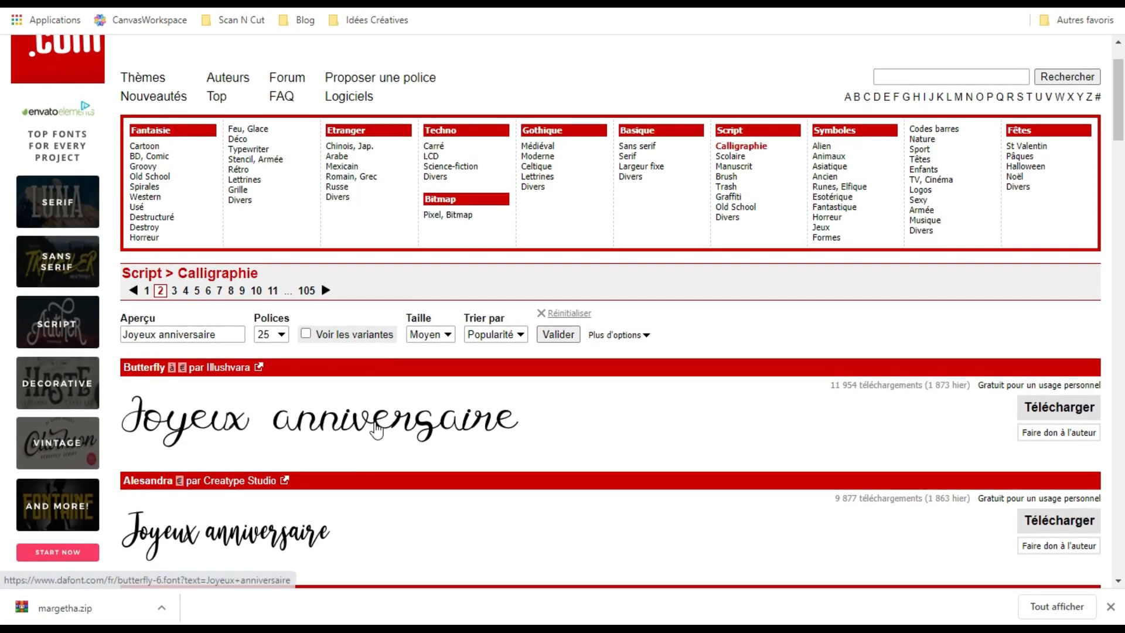
scroll(375, 431, down, 5)
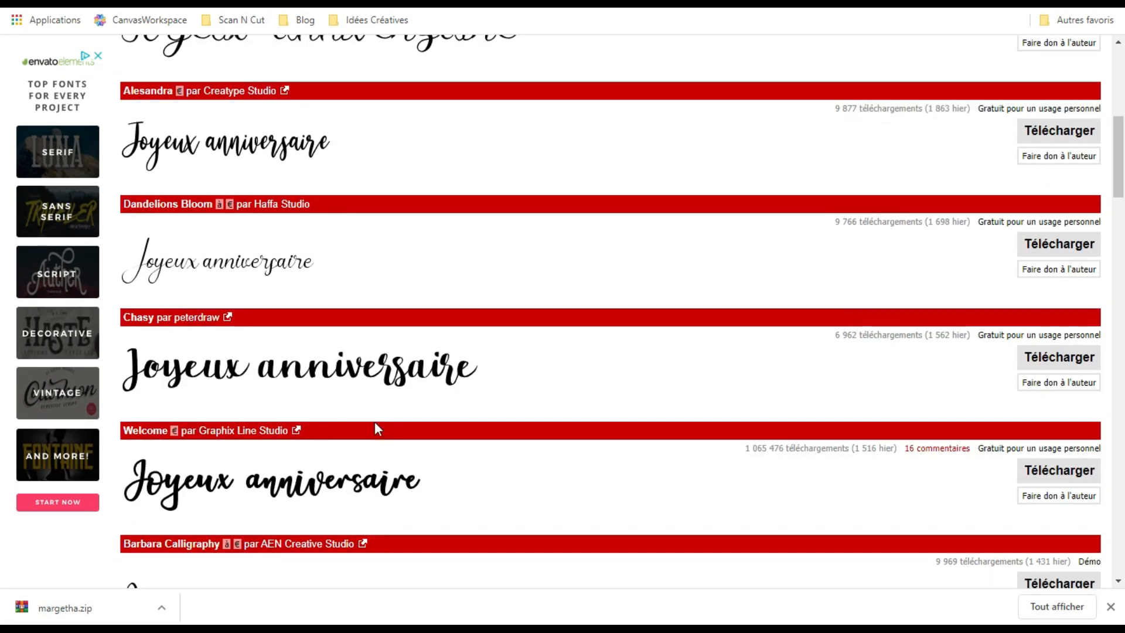
scroll(375, 423, down, 5)
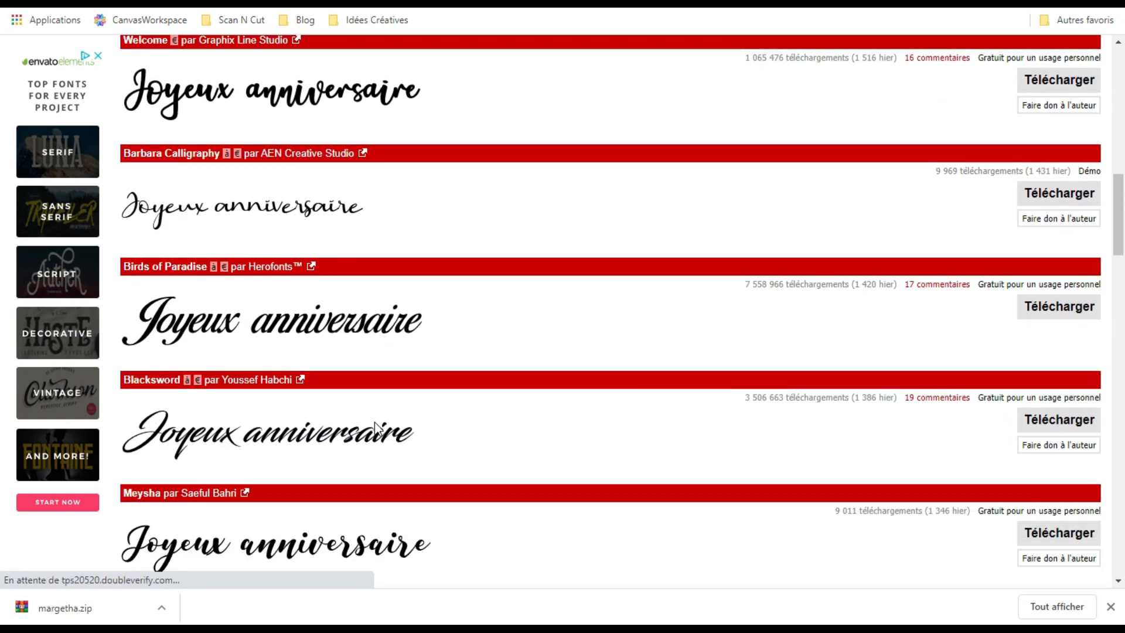
scroll(375, 426, down, 1)
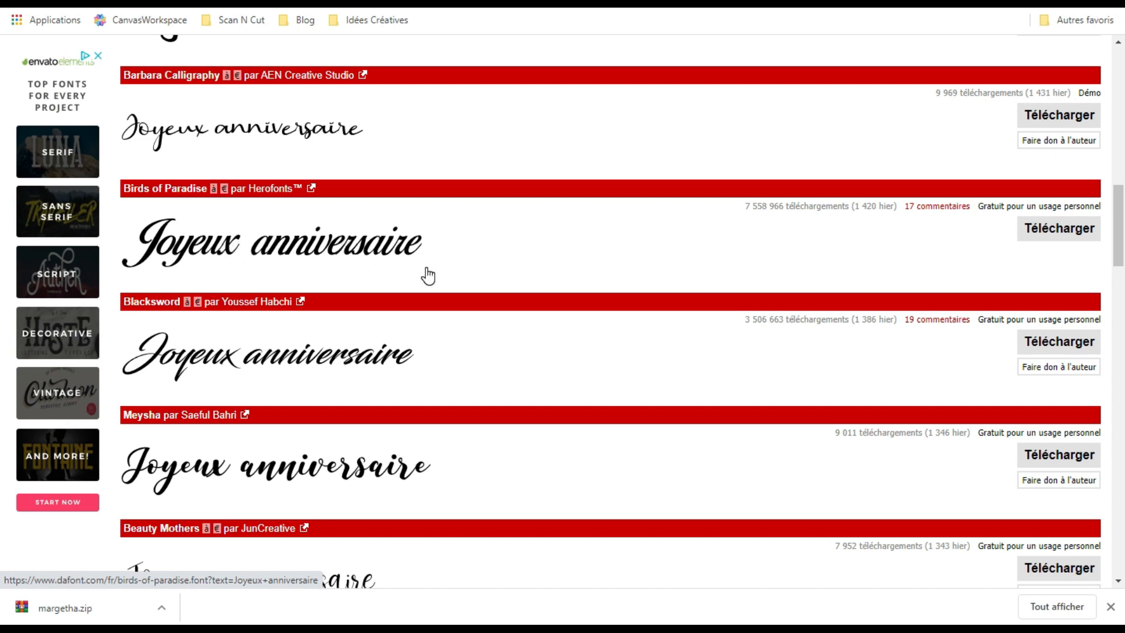
scroll(427, 275, down, 7)
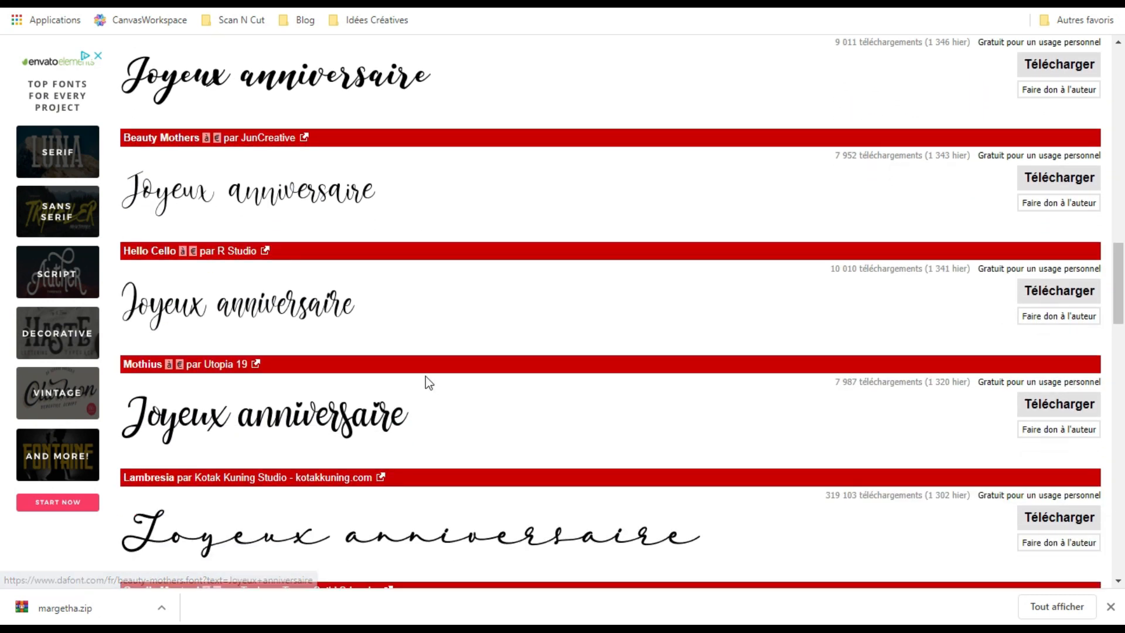
scroll(425, 376, down, 1)
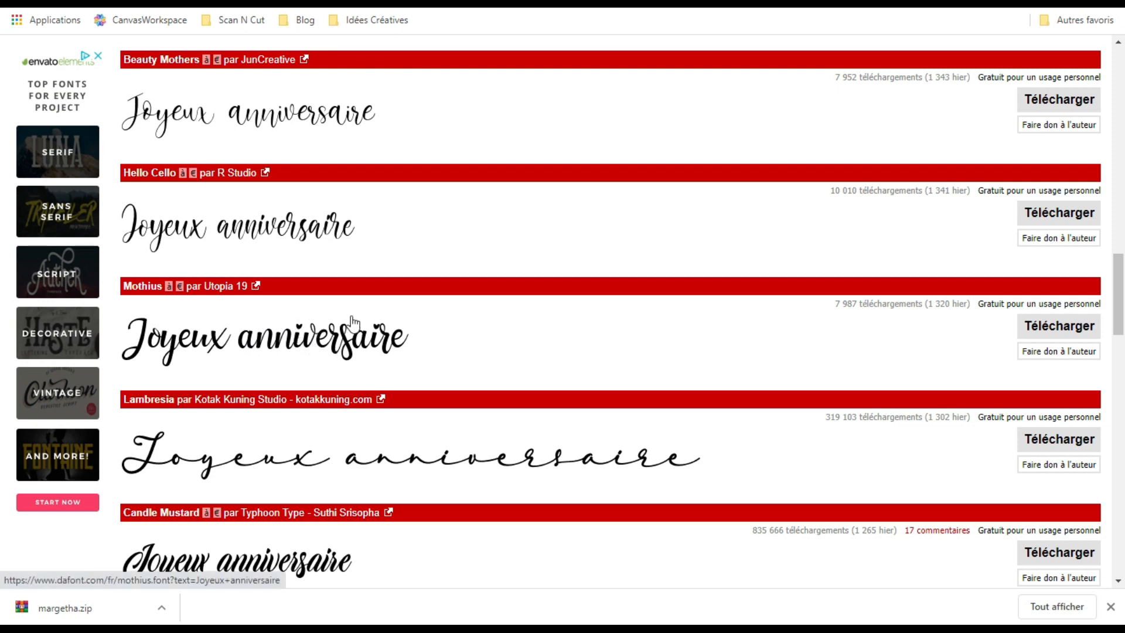
scroll(434, 357, down, 2)
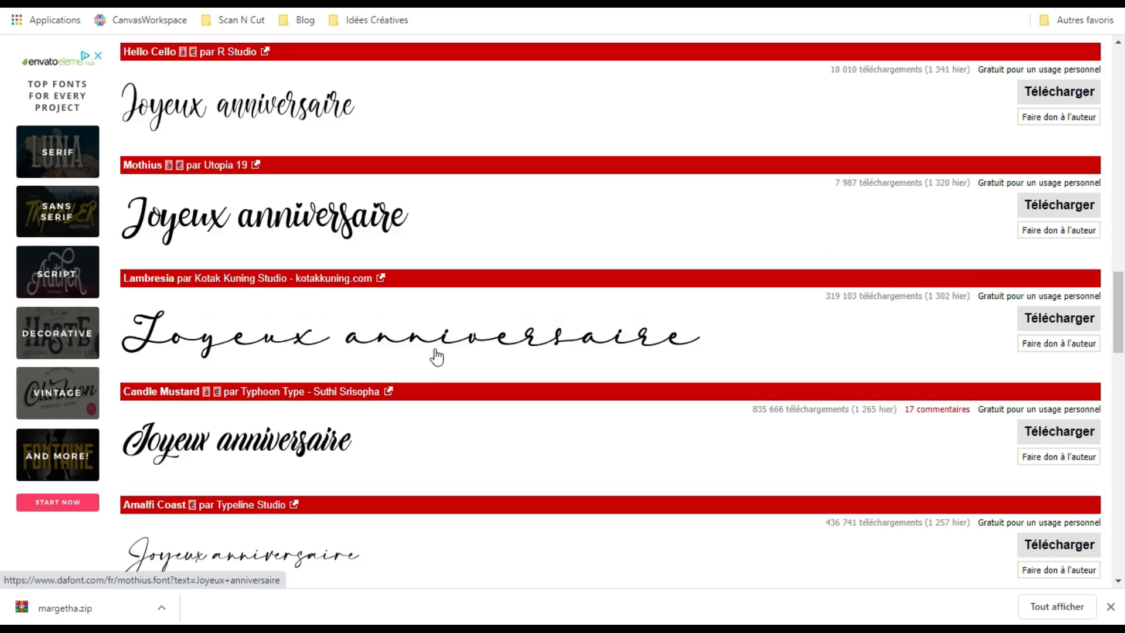
scroll(436, 356, down, 6)
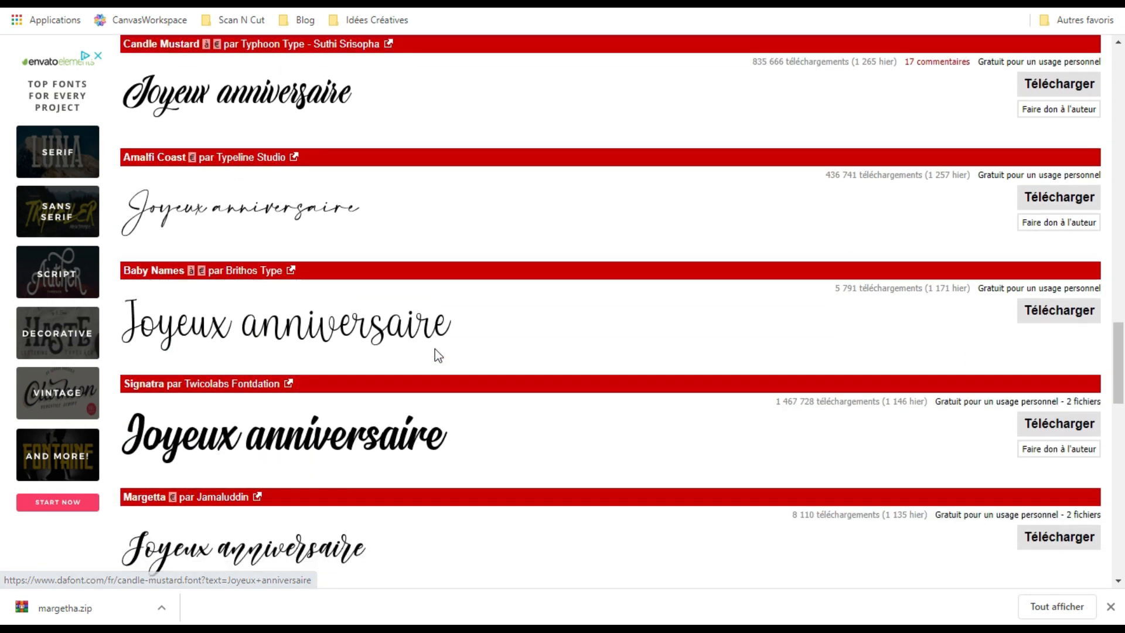
scroll(435, 349, down, 7)
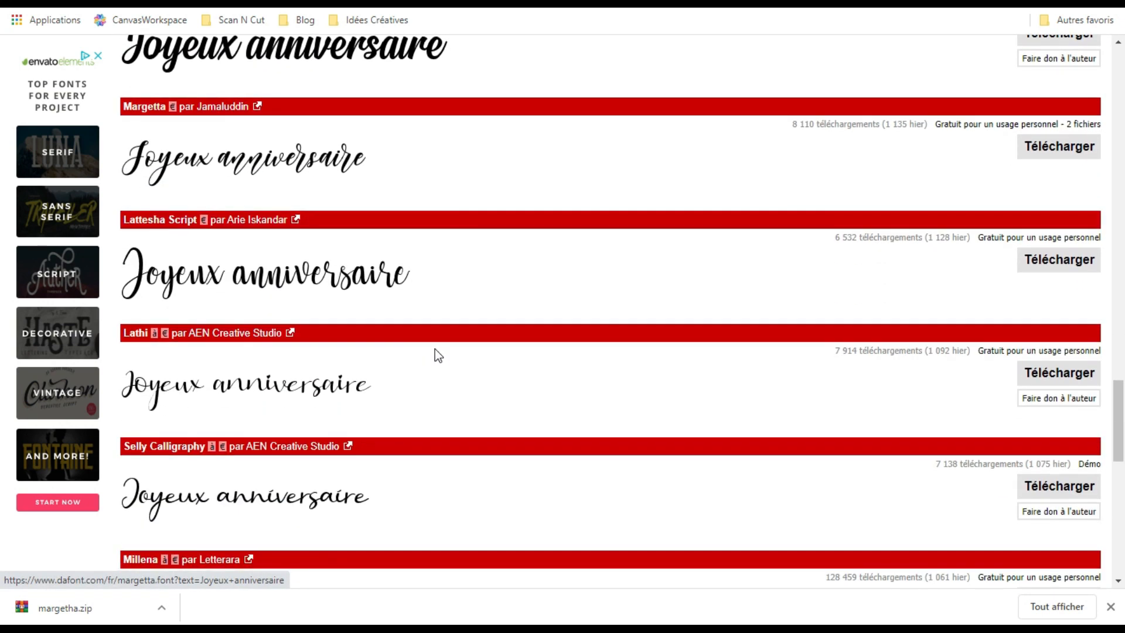
scroll(435, 349, down, 8)
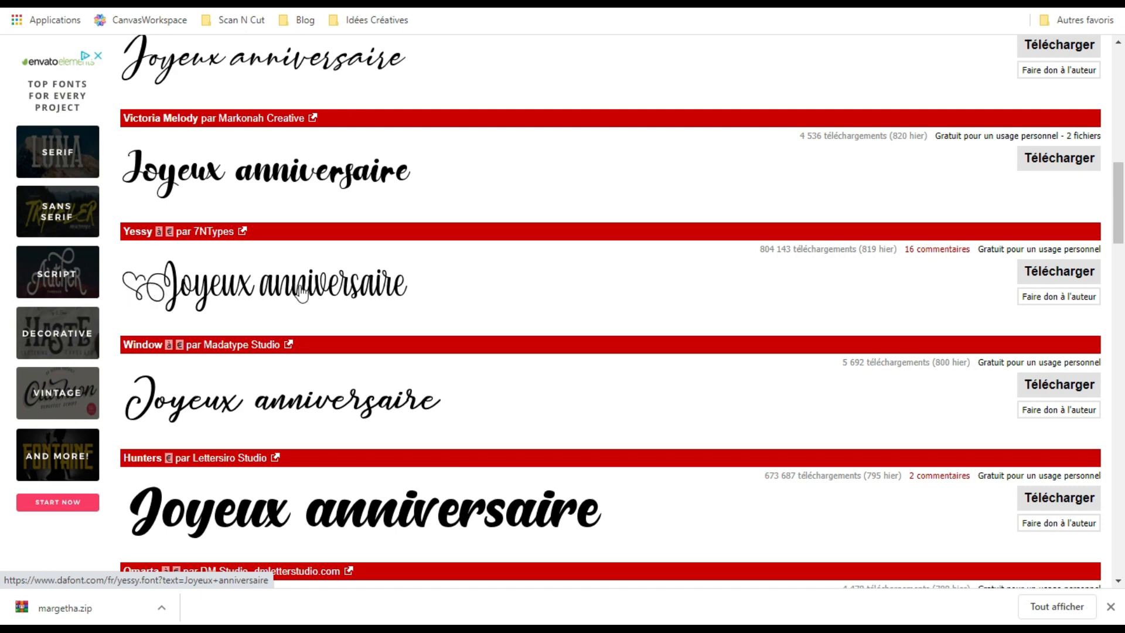
Step: Examine the fonts on page 3 of the Calligraphie category with the "Joyeux anniversaire" preview
scroll(304, 300, down, 3)
scroll(305, 292, down, 6)
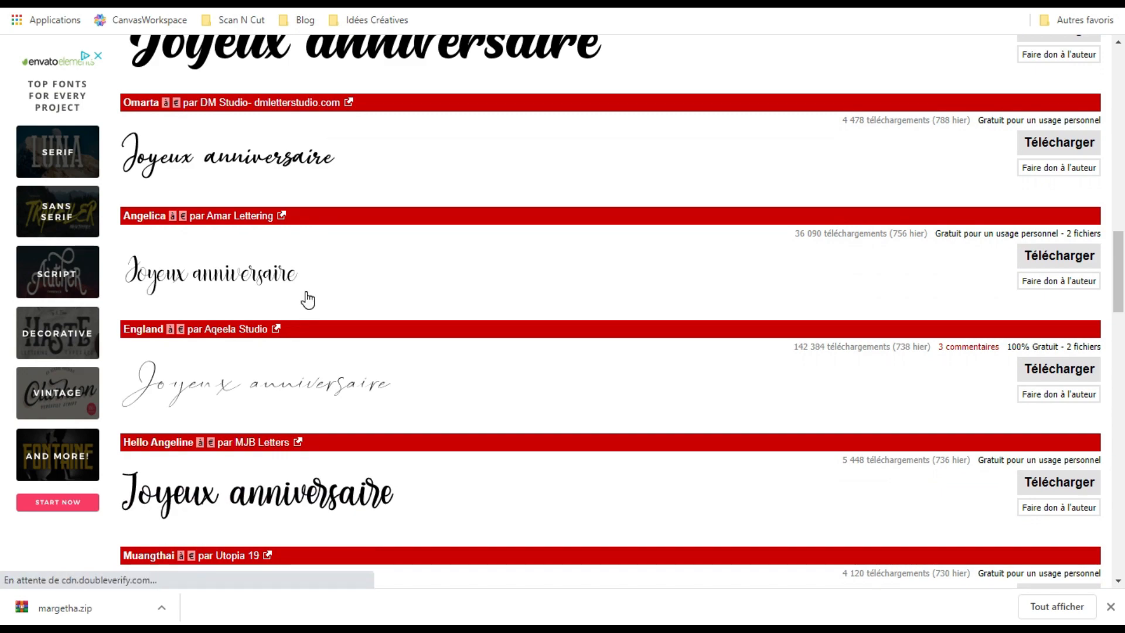
scroll(334, 283, up, 15)
scroll(338, 284, up, 9)
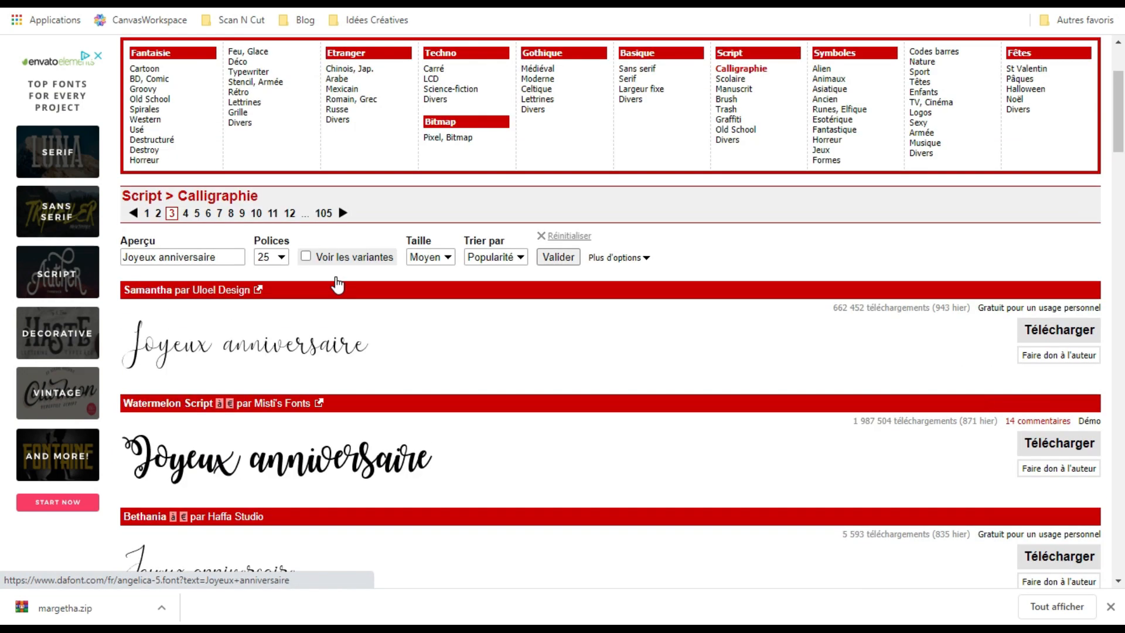
scroll(188, 351, down, 2)
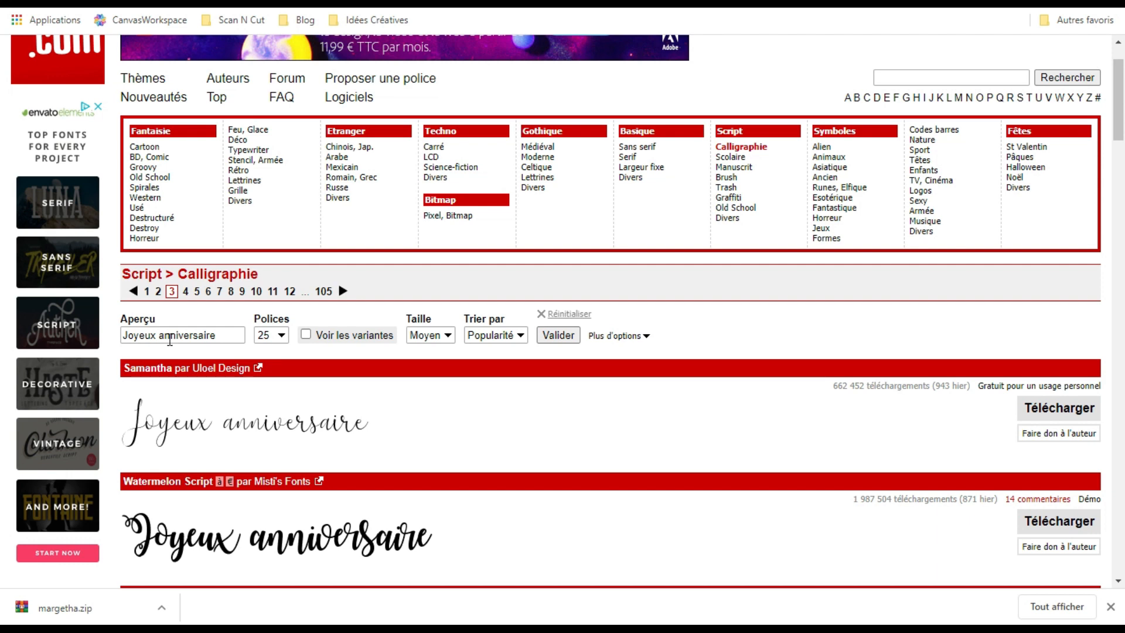
scroll(328, 361, down, 10)
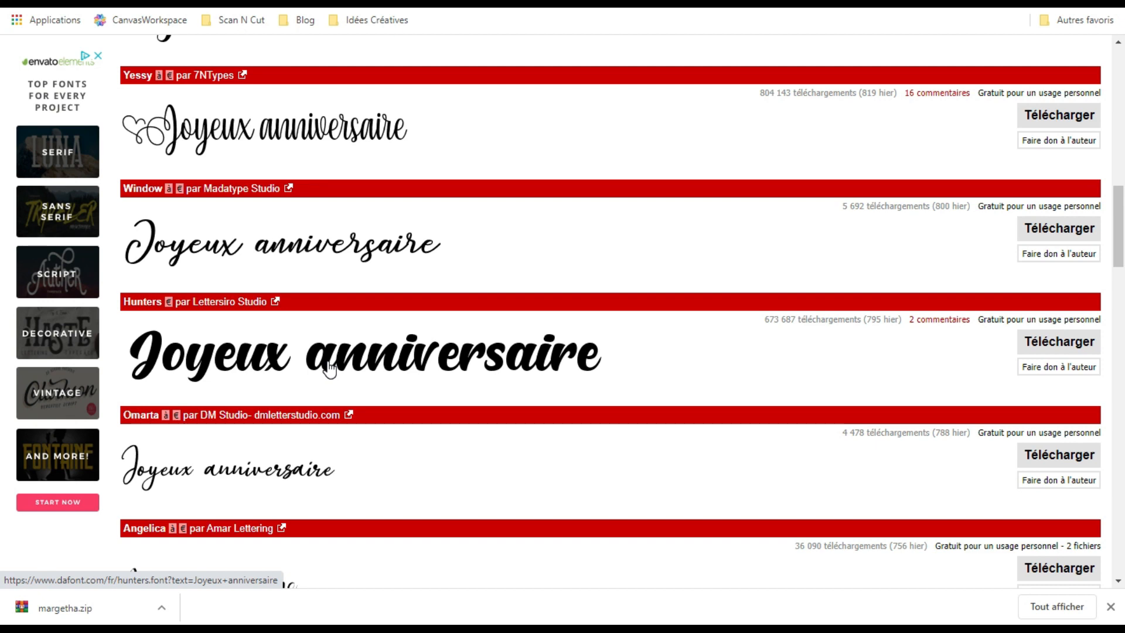
scroll(330, 368, down, 4)
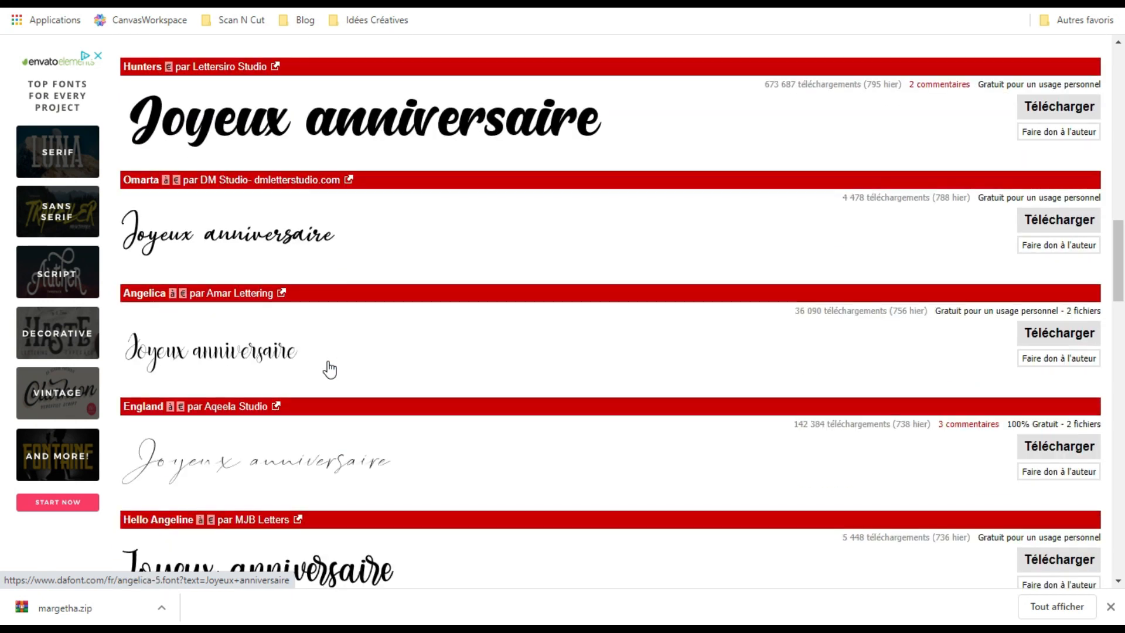
scroll(330, 368, down, 3)
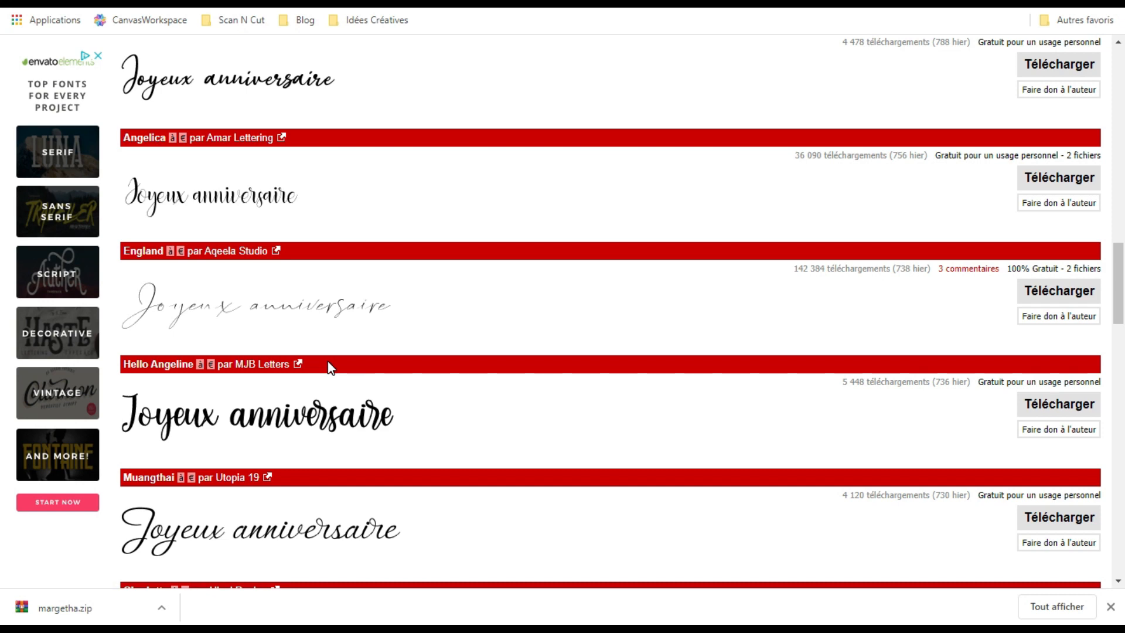
scroll(329, 368, down, 3)
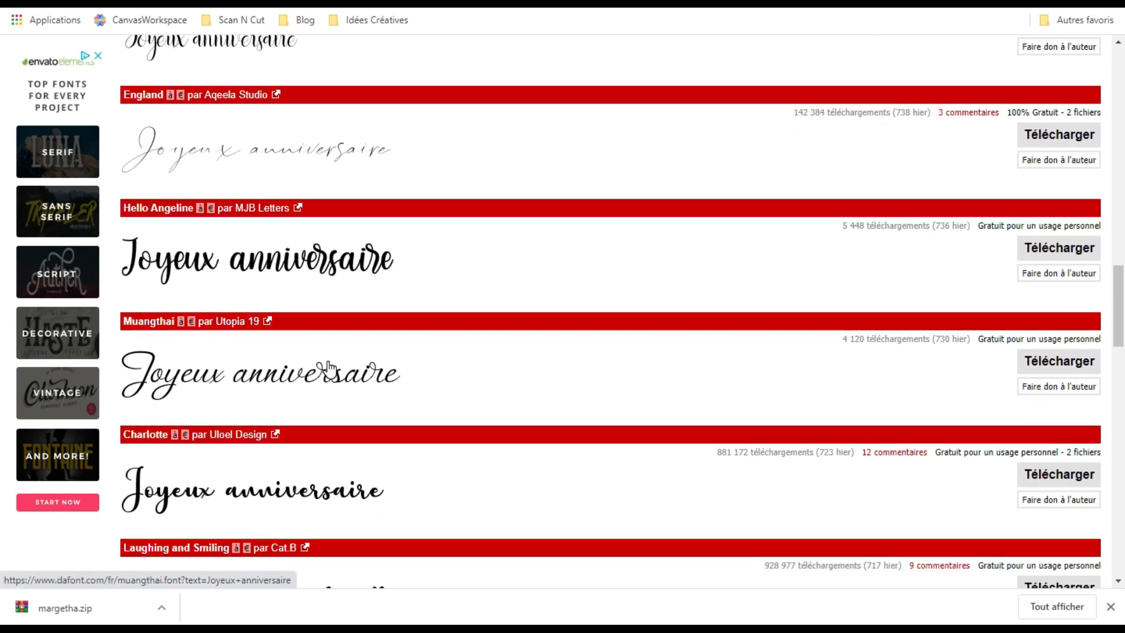
scroll(330, 370, down, 1)
scroll(330, 369, down, 4)
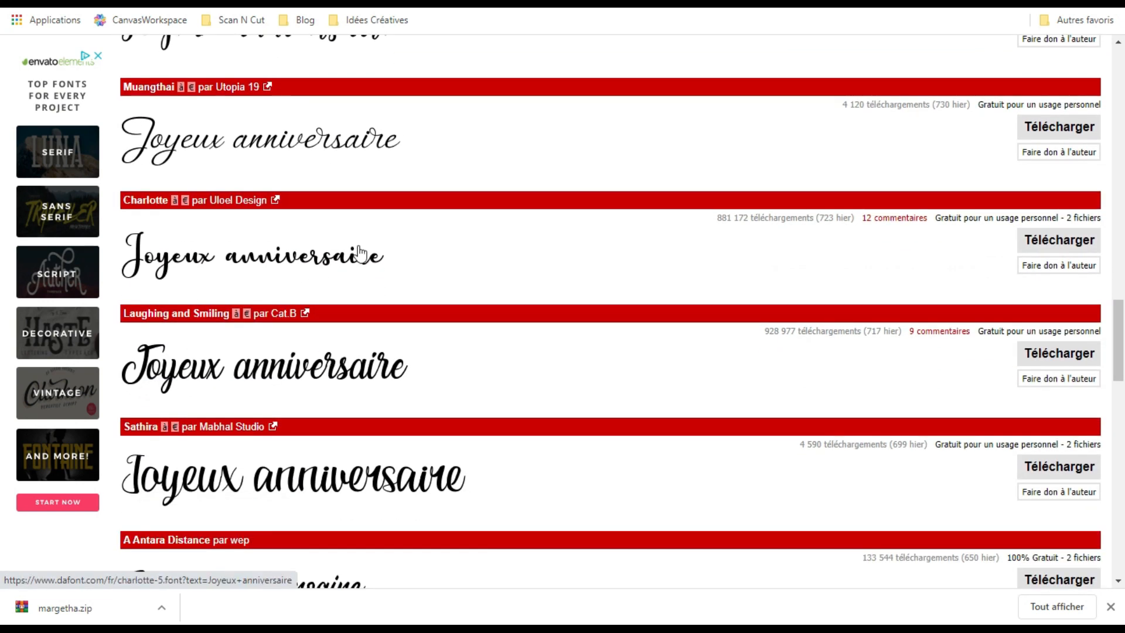
Step: Return to page 2 of the Calligraphie category and download the Birds of Paradise font
scroll(332, 352, down, 15)
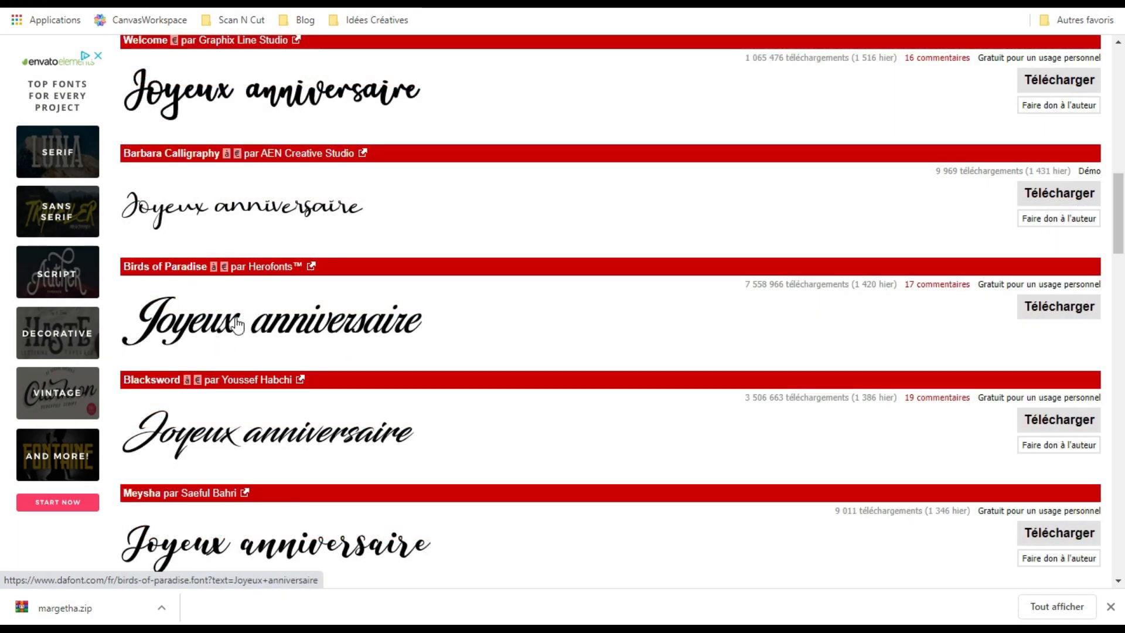
click(1061, 308)
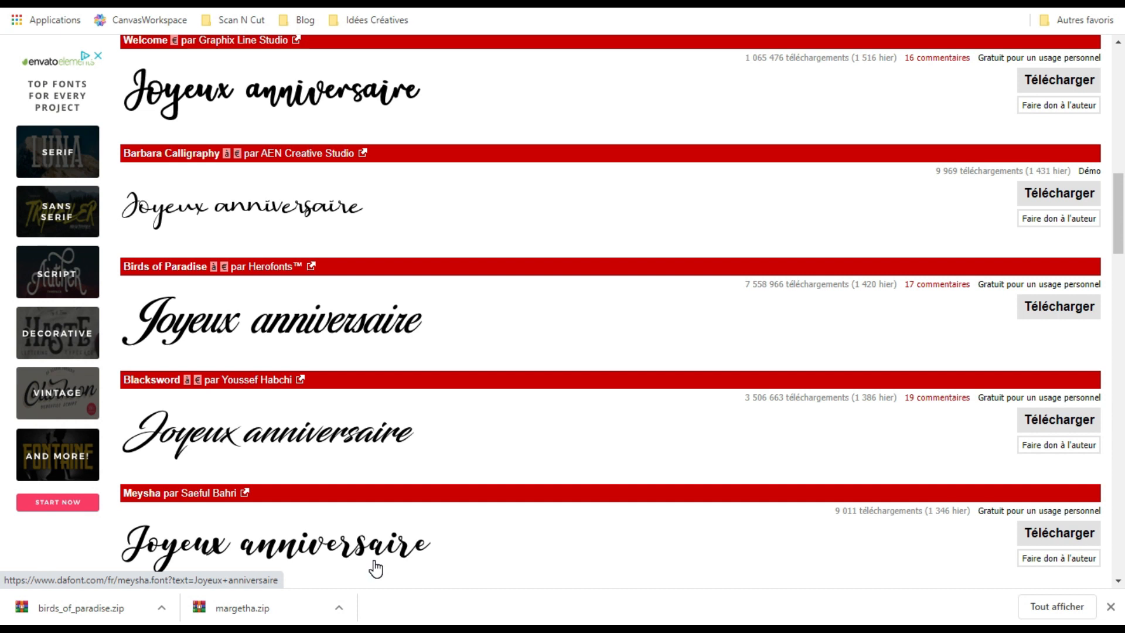
Step: Show the downloaded margetha.zip in its folder and extract the archive's contents into that same folder
click(340, 609)
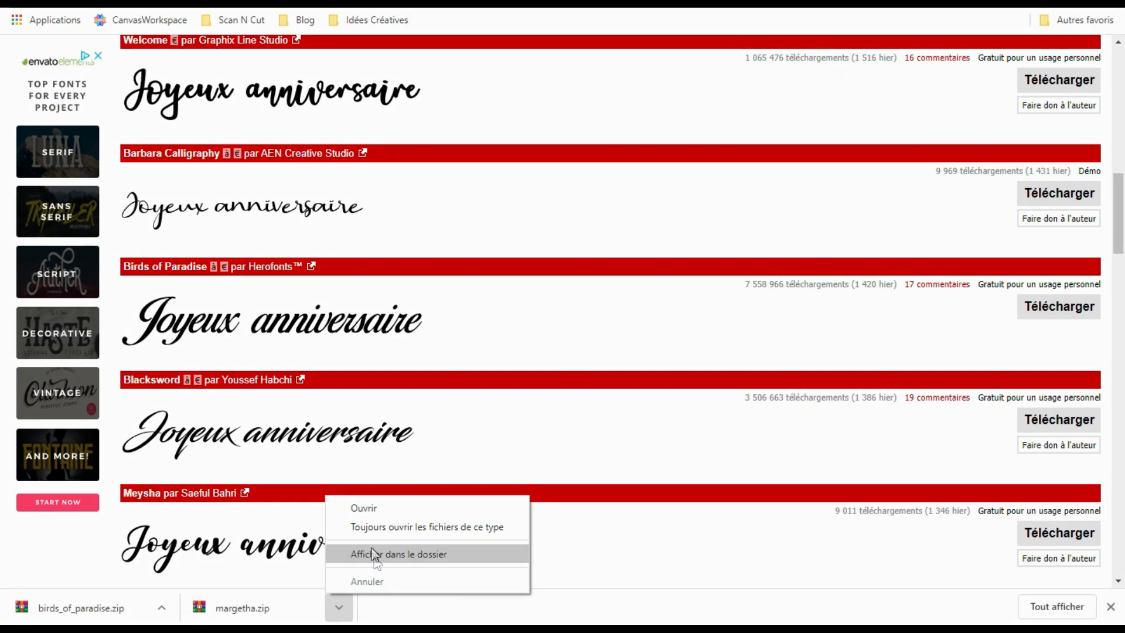
click(423, 557)
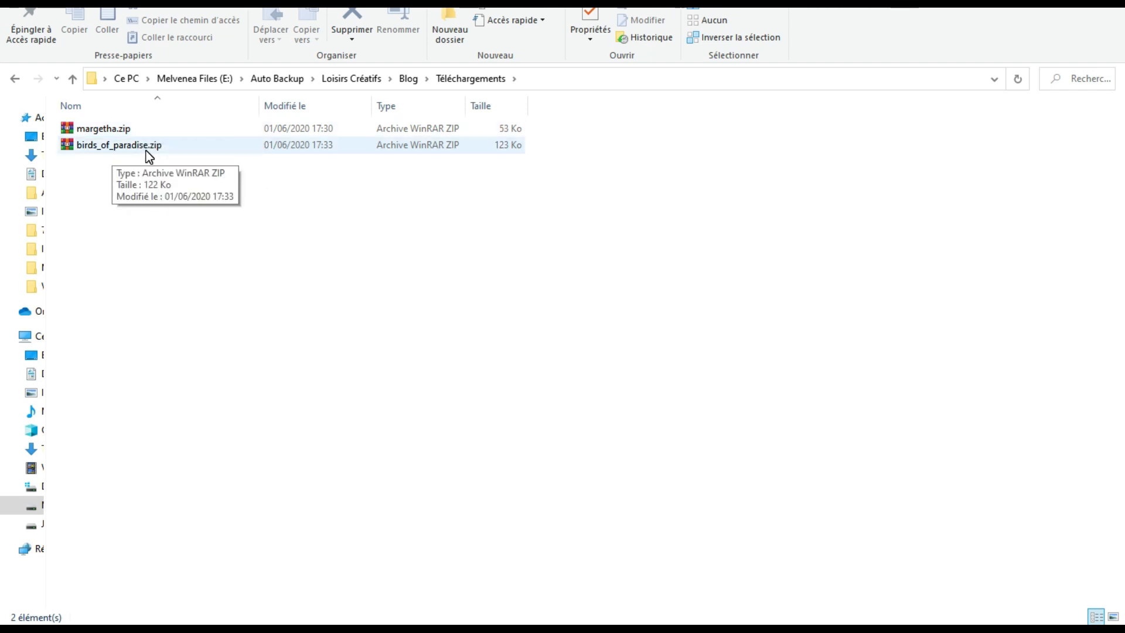
mouse_move(153, 129)
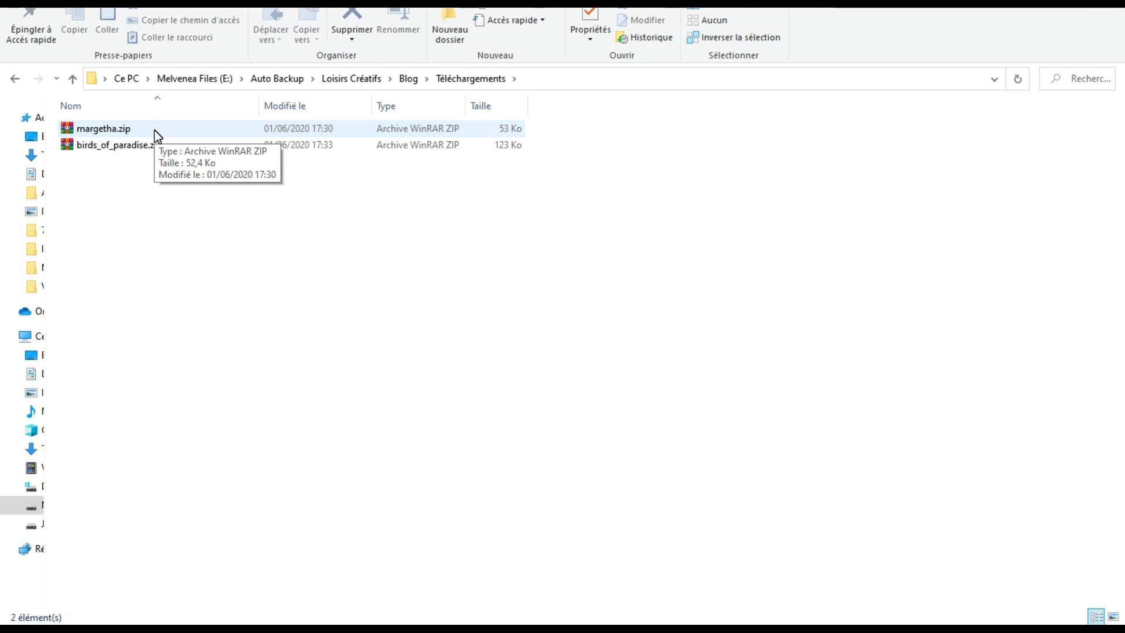
right_click(154, 129)
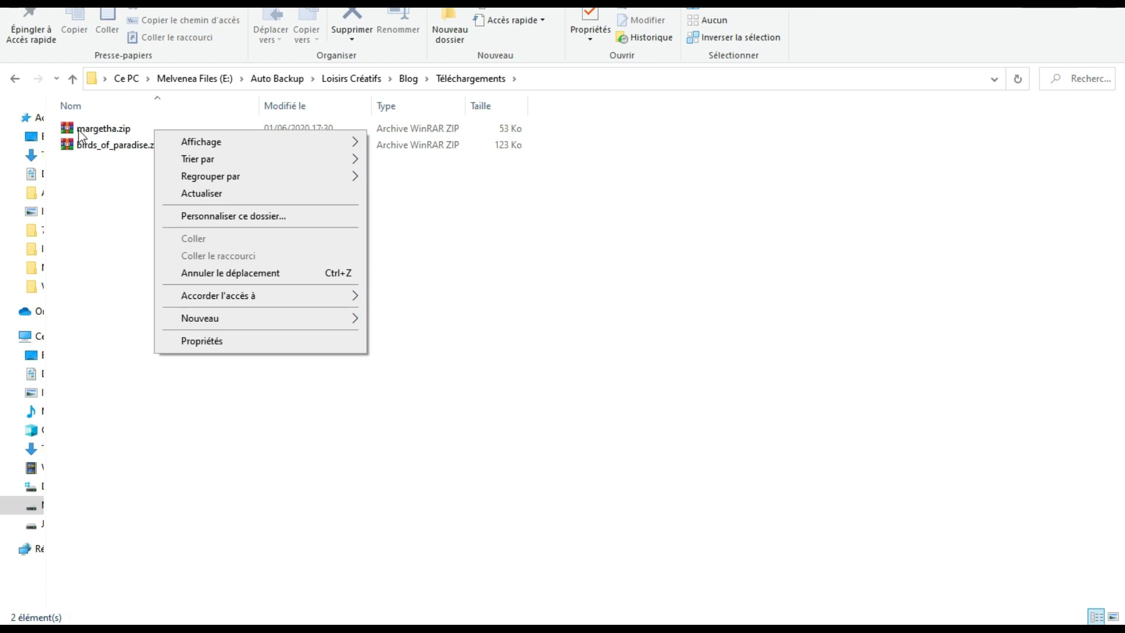
click(100, 128)
right_click(99, 125)
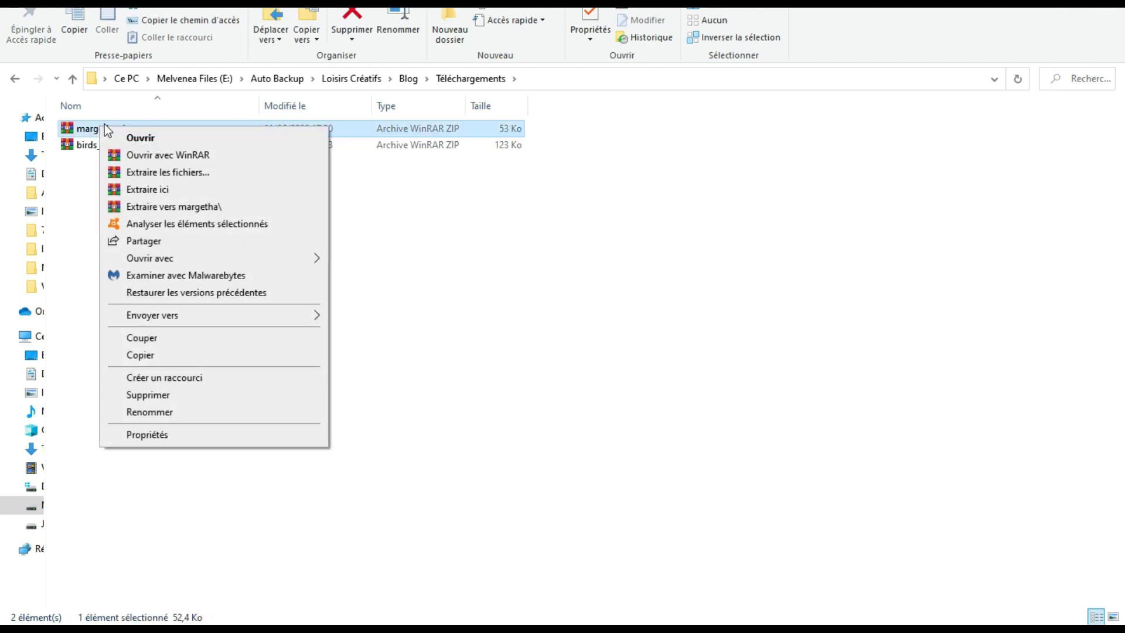
click(155, 190)
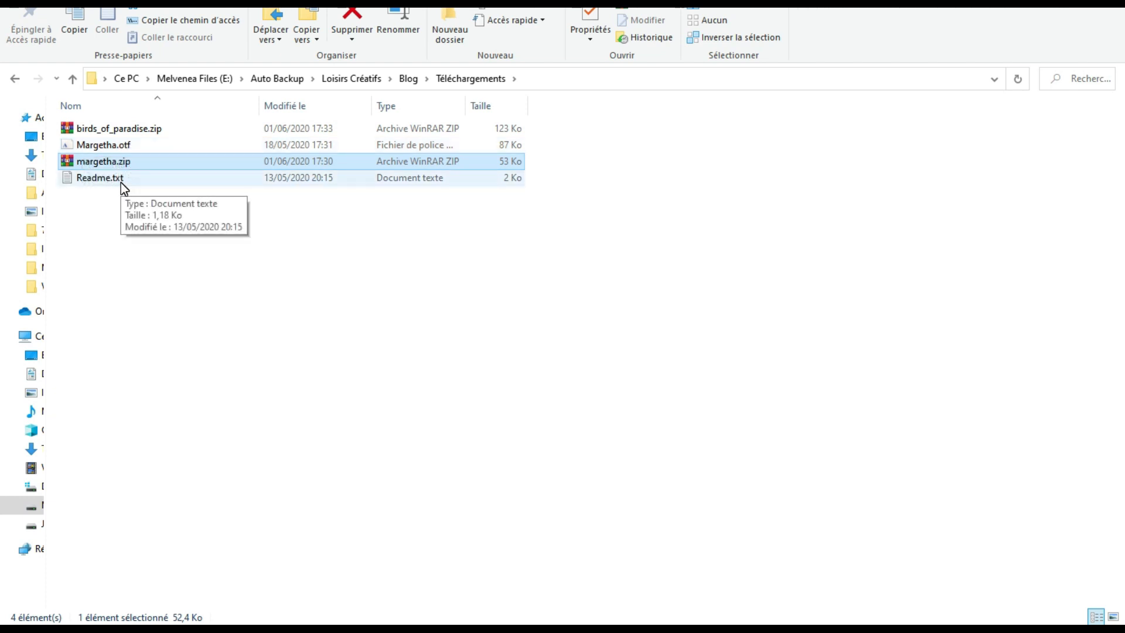
Step: Install the Margetha font from Margetha.otf, and delete the Margetha.otf, margetha.zip and Readme.txt files
click(121, 182)
click(124, 251)
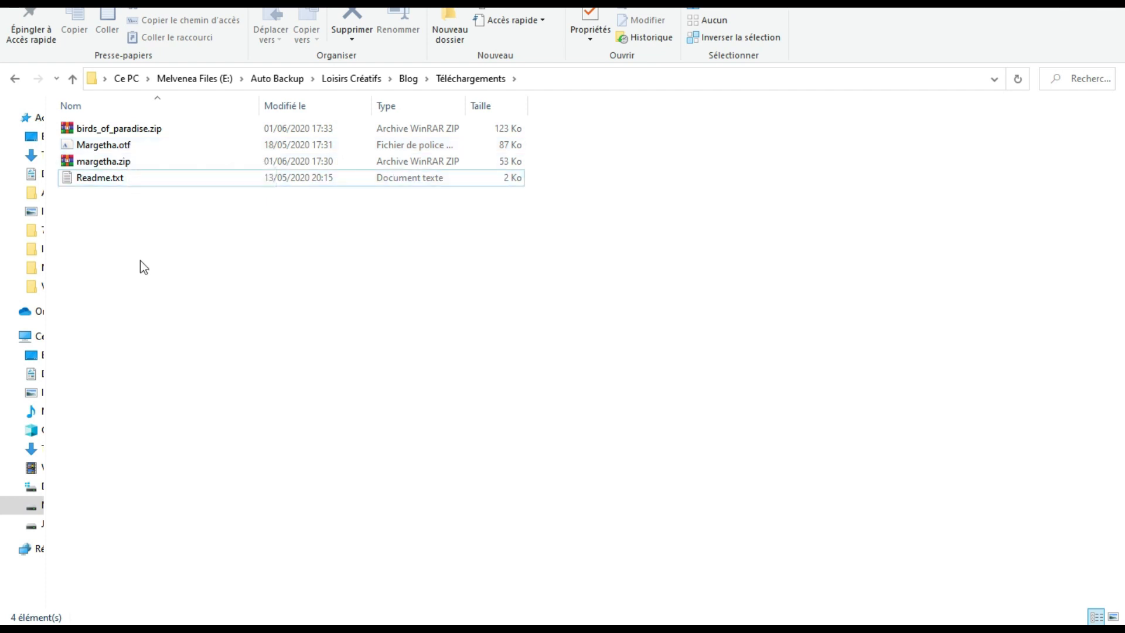
double_click(143, 146)
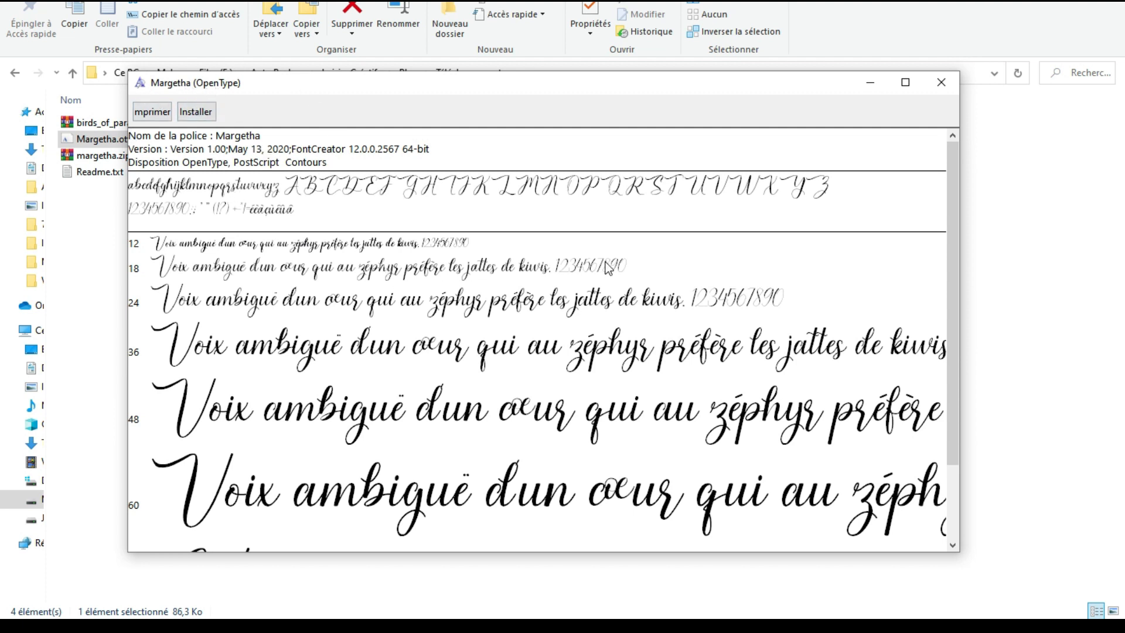
drag(955, 333, 931, 290)
click(205, 117)
key(alt+F4)
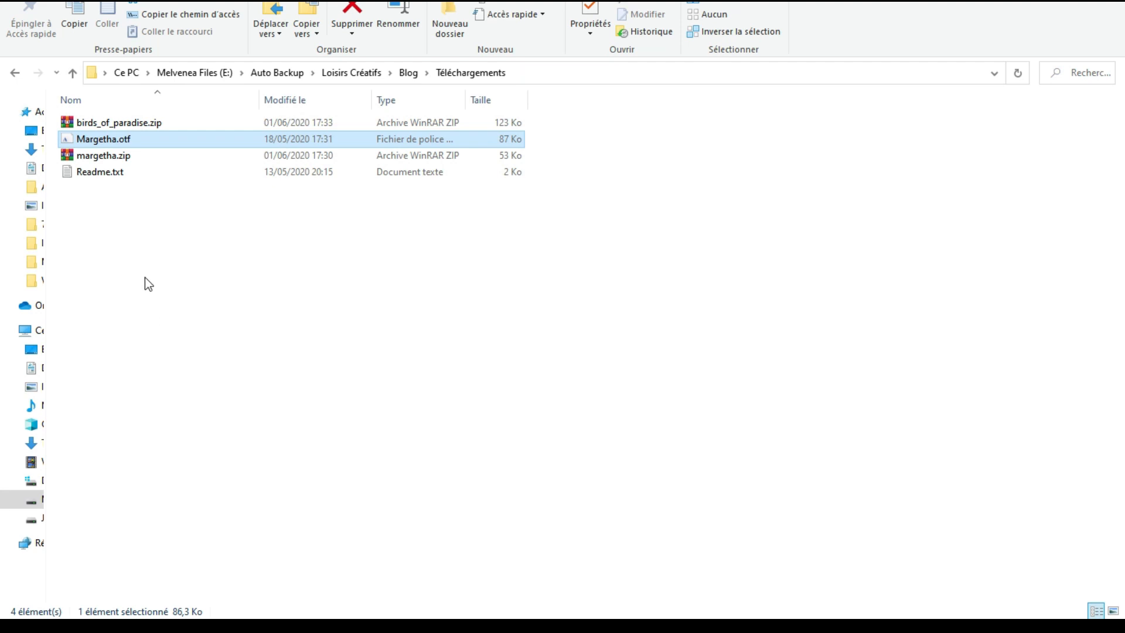
drag(188, 269, 72, 142)
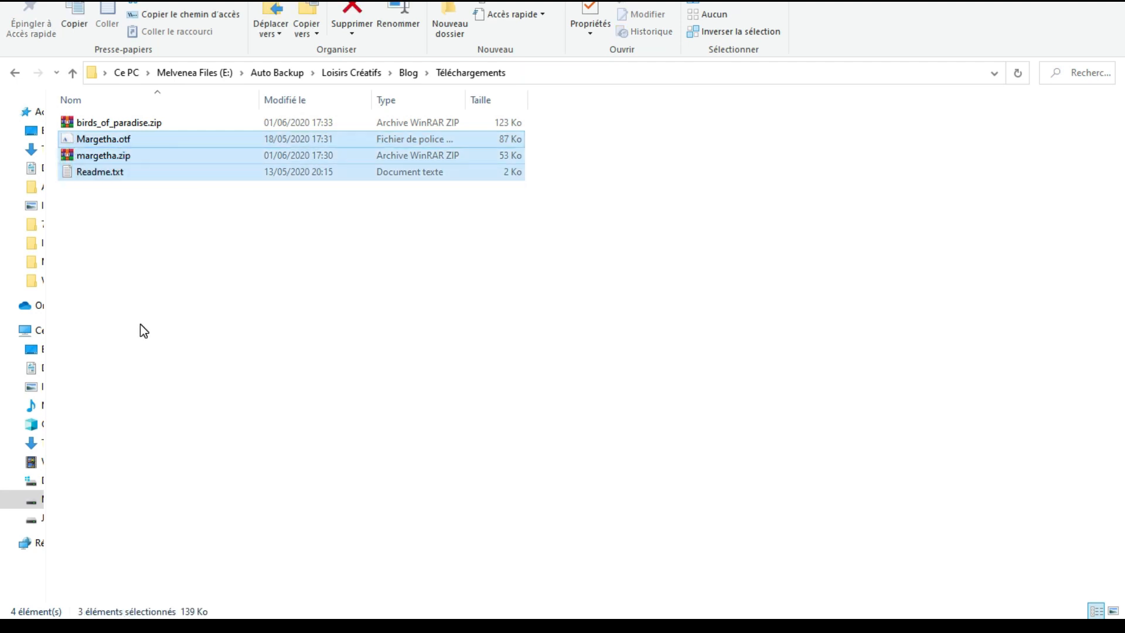
key(Delete)
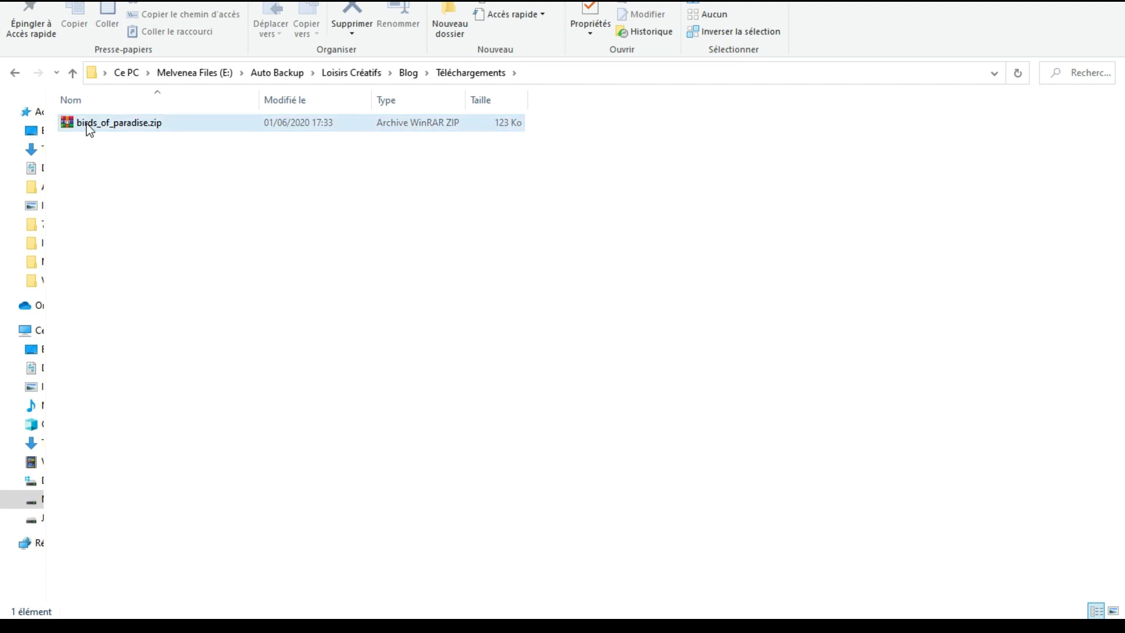
Step: Extract the contents of birds_of_paradise.zip into the current folder and point out the extracted font and PNG files
right_click(137, 125)
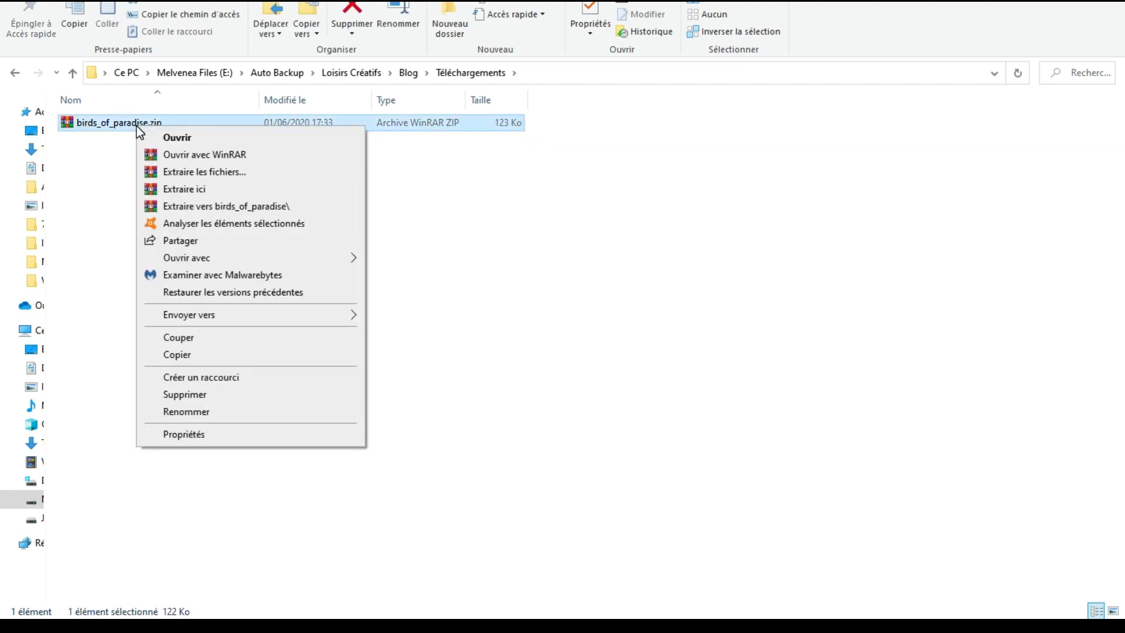
click(184, 190)
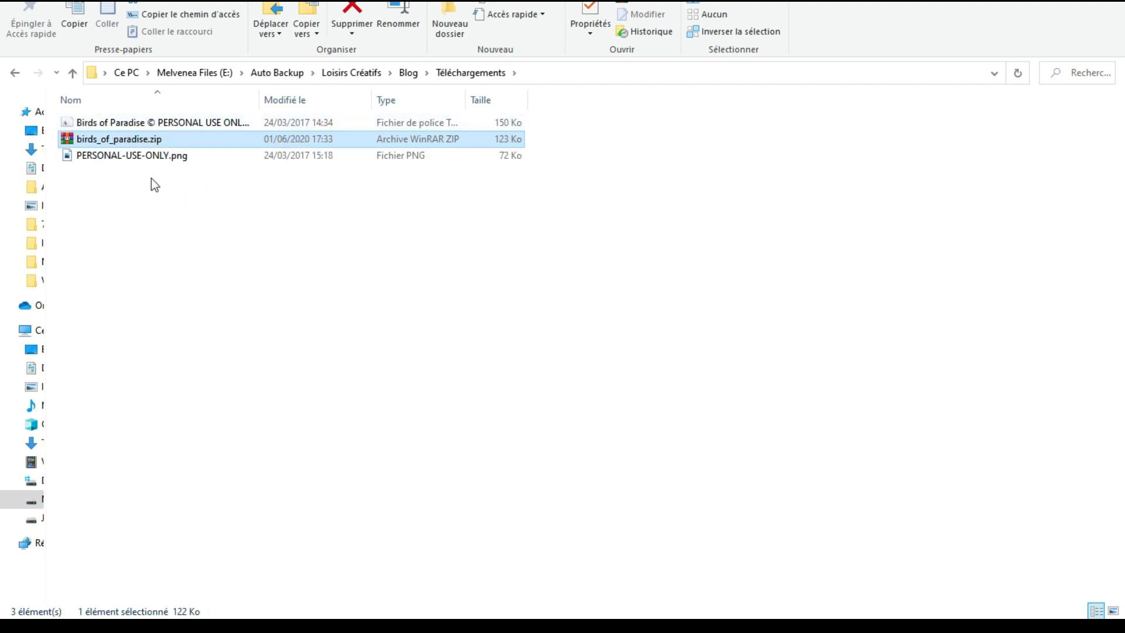
click(115, 155)
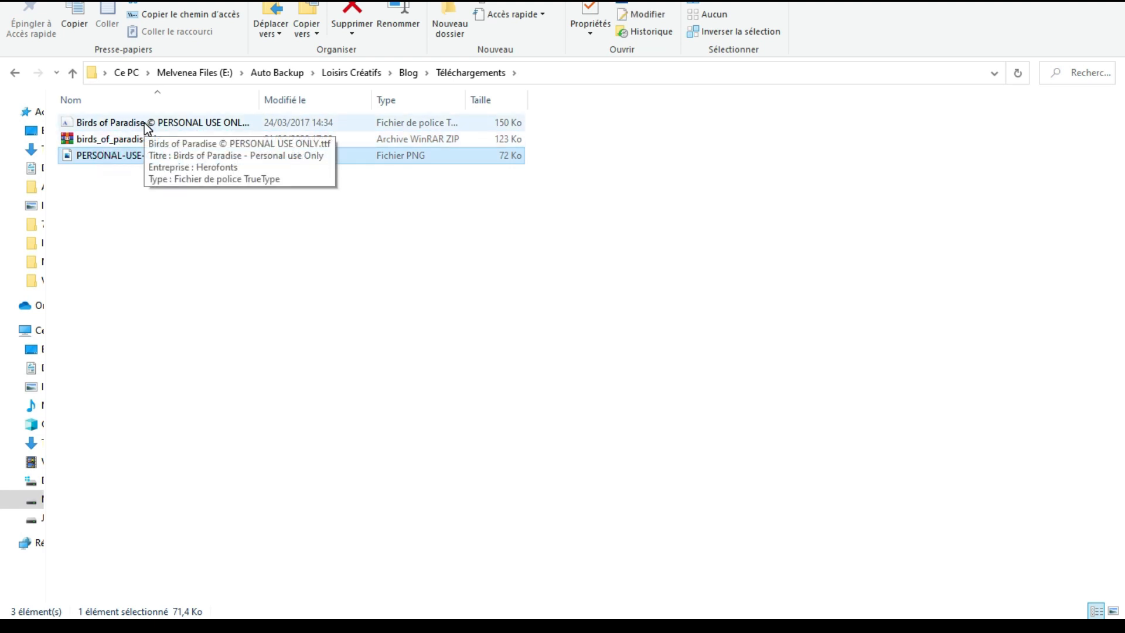
click(111, 125)
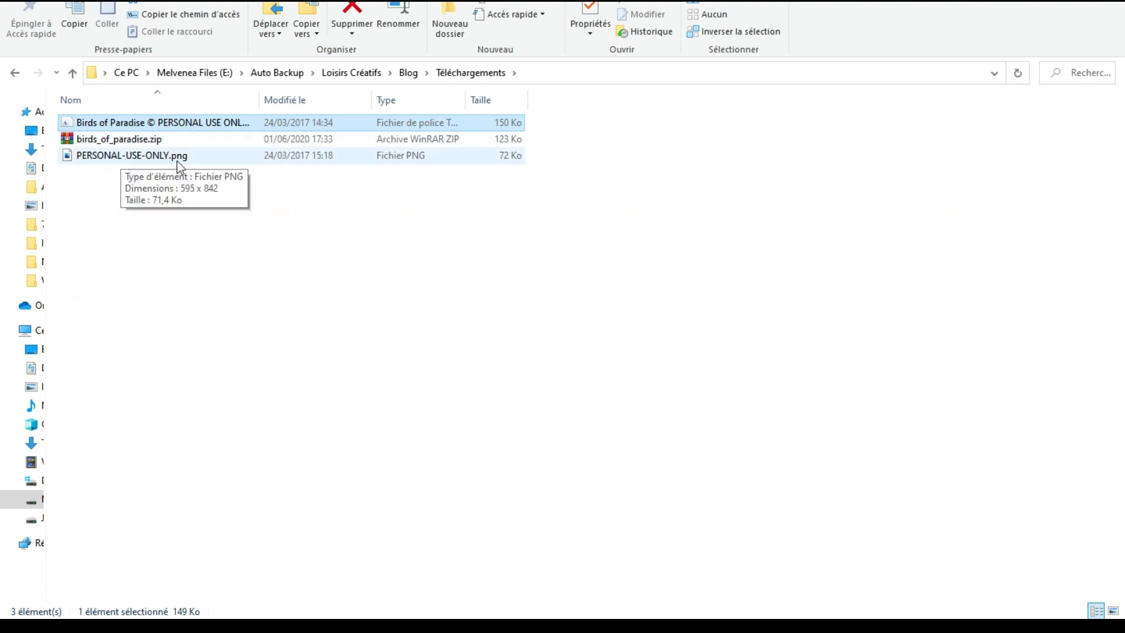
click(169, 206)
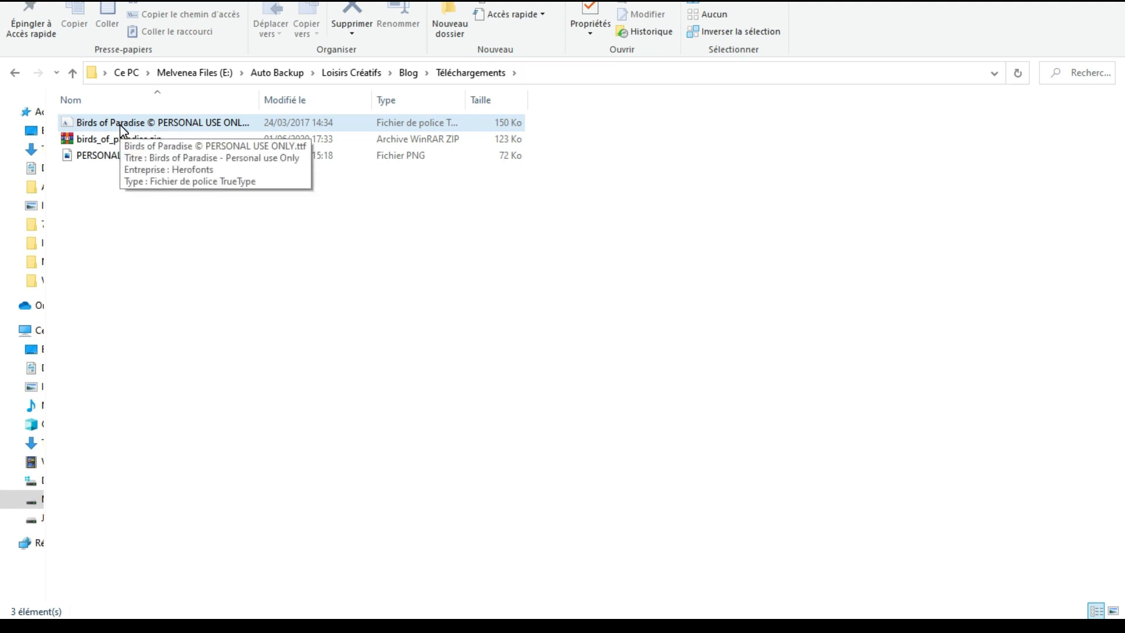
Step: Install the Birds of Paradise font from its TTF file, and delete the font file, its archive and the PNG
double_click(120, 125)
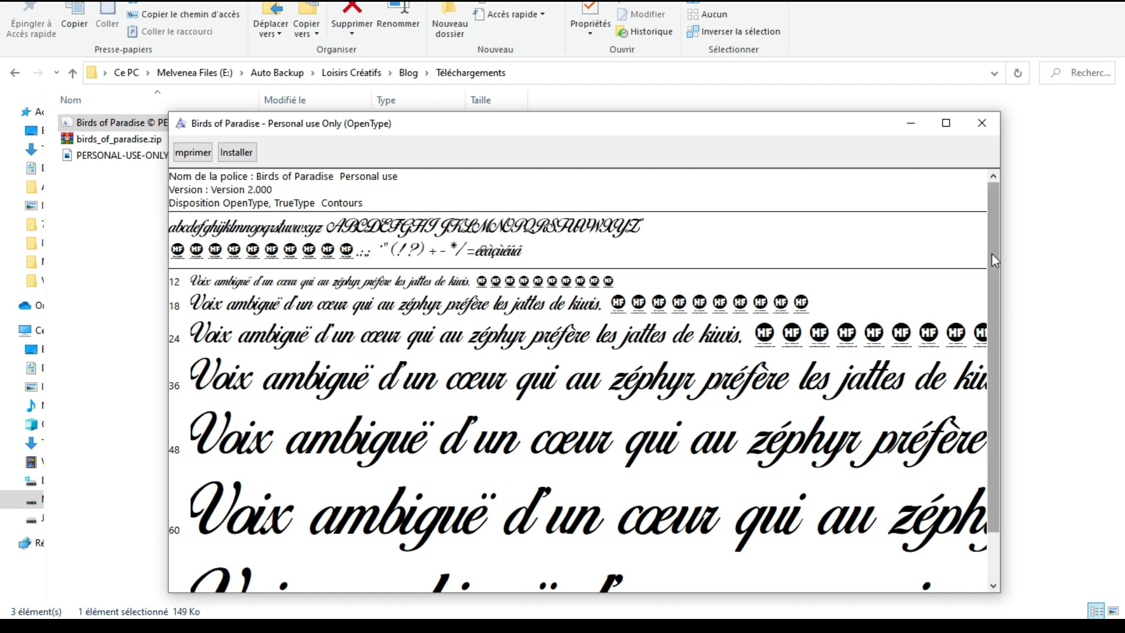
mouse_move(993, 254)
mouse_down()
mouse_move(995, 329)
mouse_move(989, 245)
mouse_up()
click(244, 156)
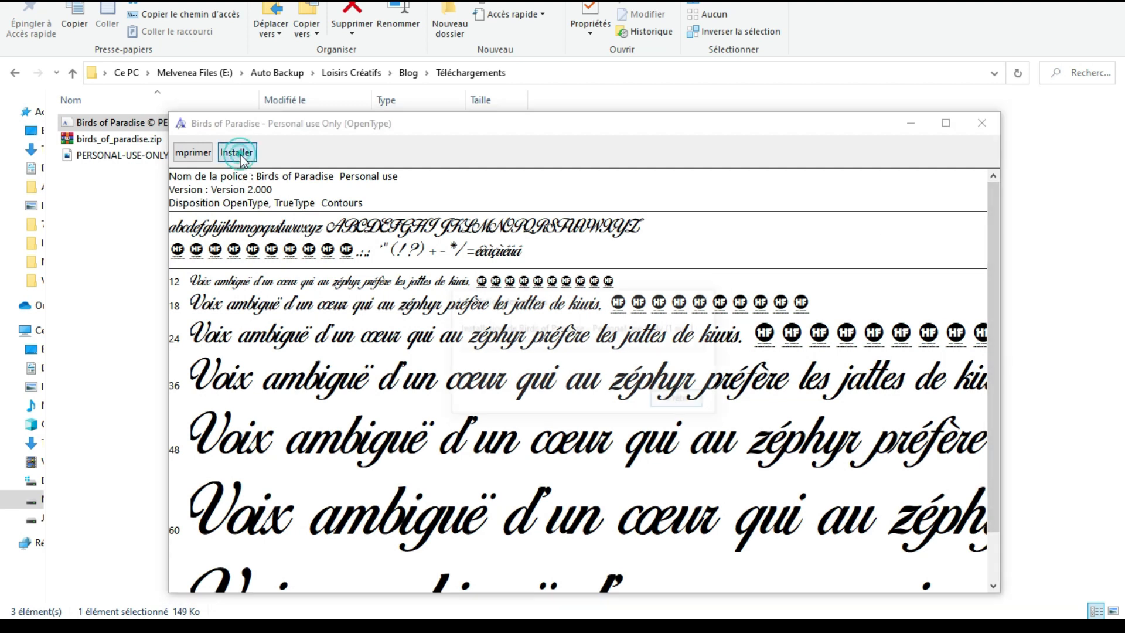
click(982, 123)
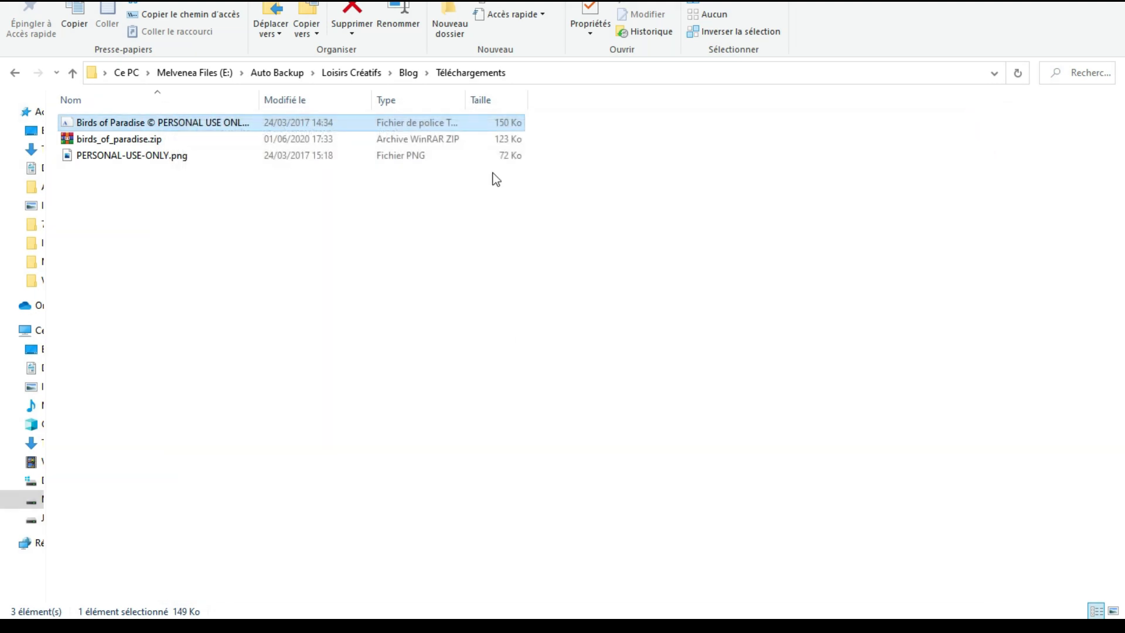
drag(413, 280, 159, 124)
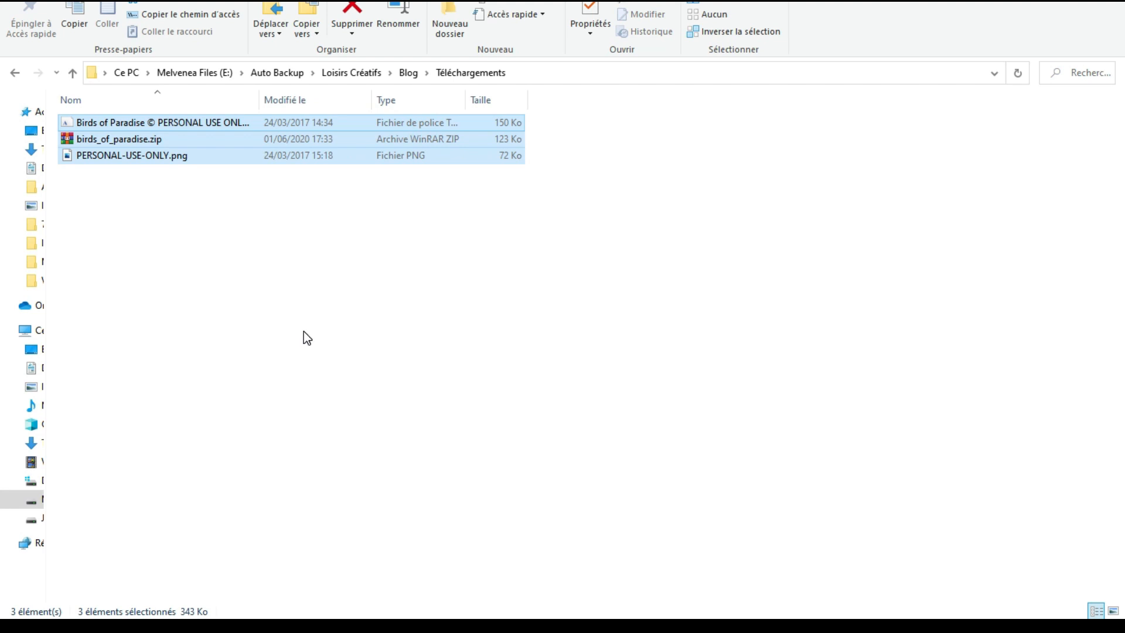
key(Delete)
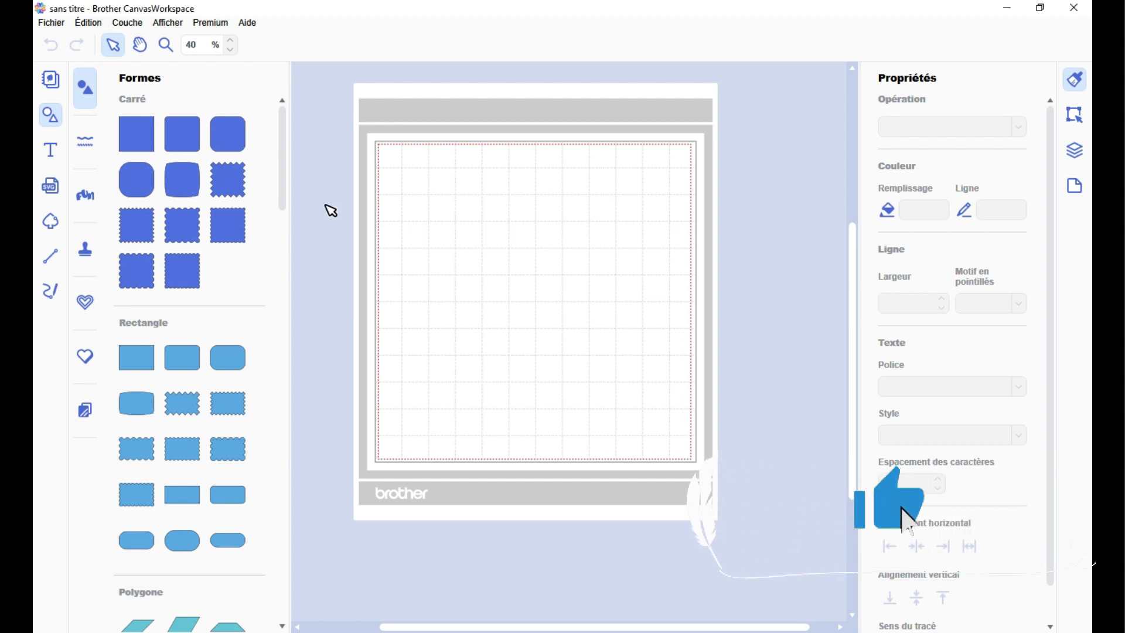
Step: In Brother CanvasWorkspace, add the text "Joyeux Anniversaire" and move it inside the cutting area near the mat's upper edge
click(55, 155)
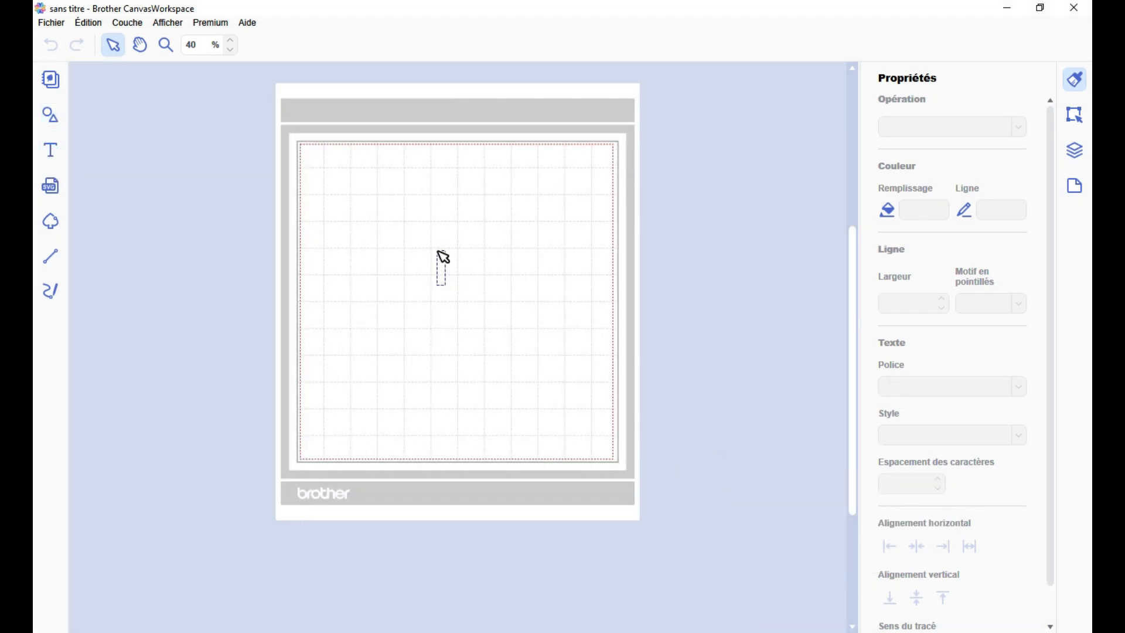
text(Joyeux)
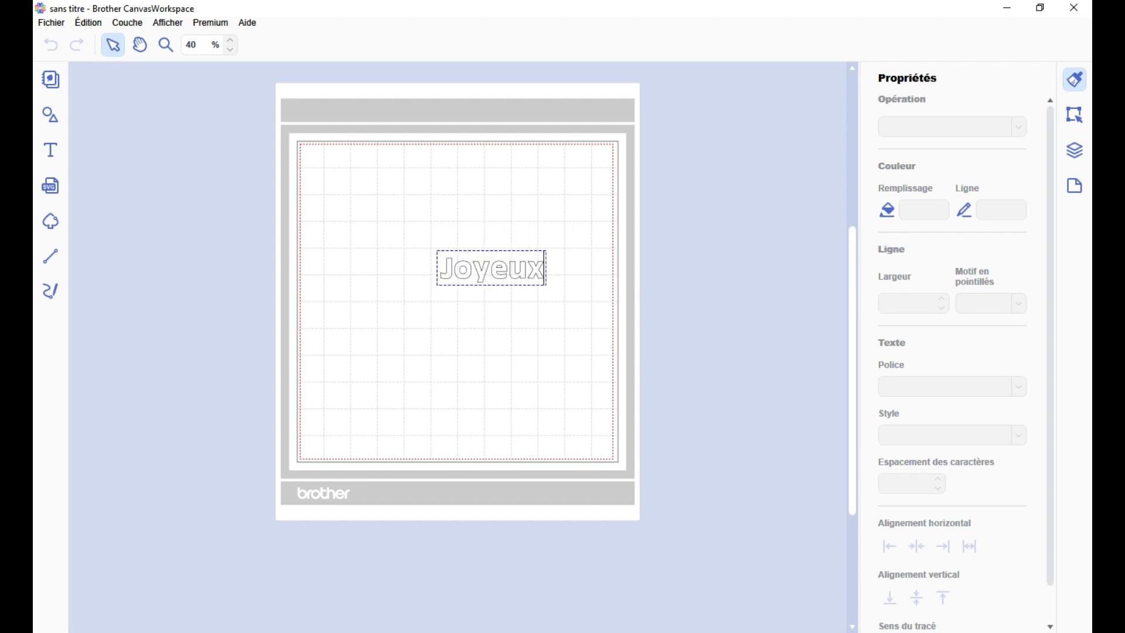
text( Anniversaire)
click(536, 276)
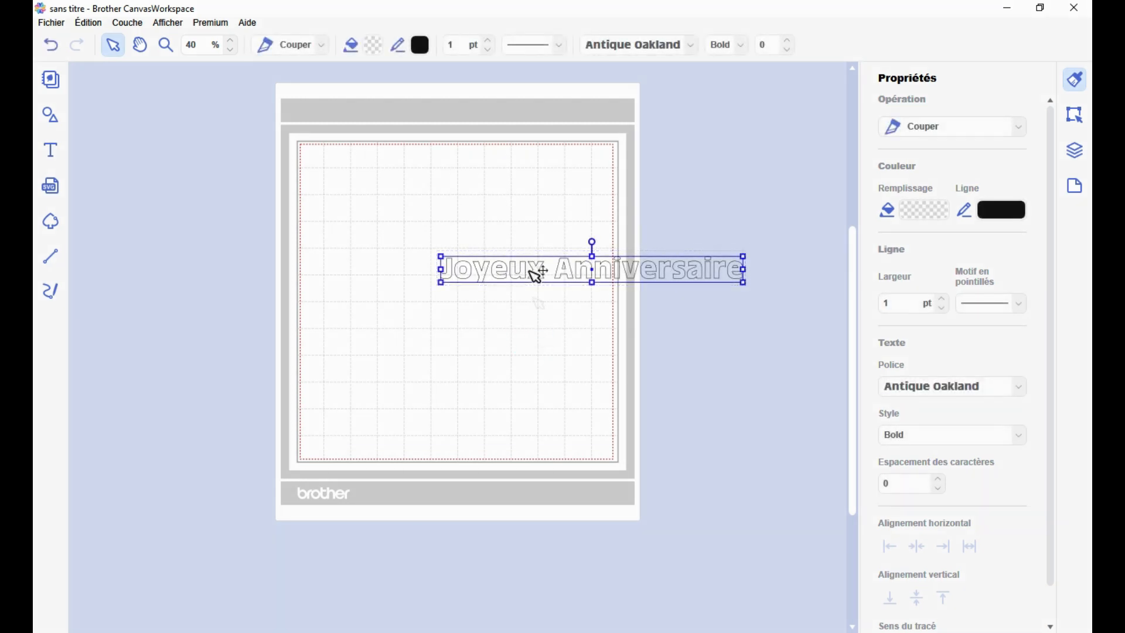
drag(536, 275, 403, 195)
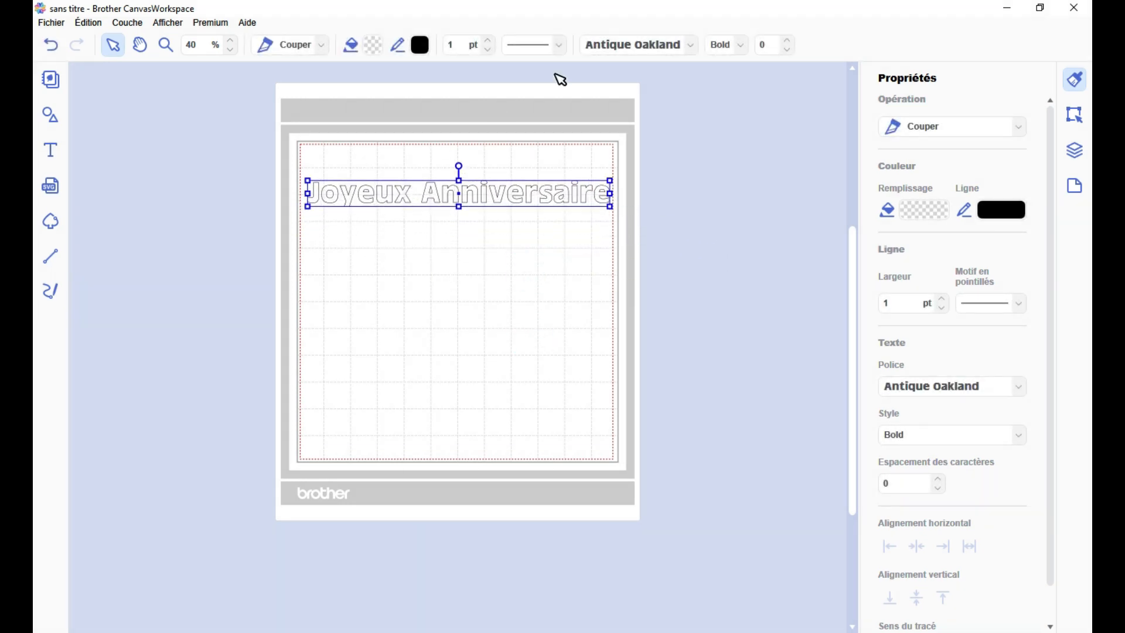
Step: Apply the Birds of Paradise Personal use font to the text and enlarge it to nearly the cutting area's full width
click(692, 46)
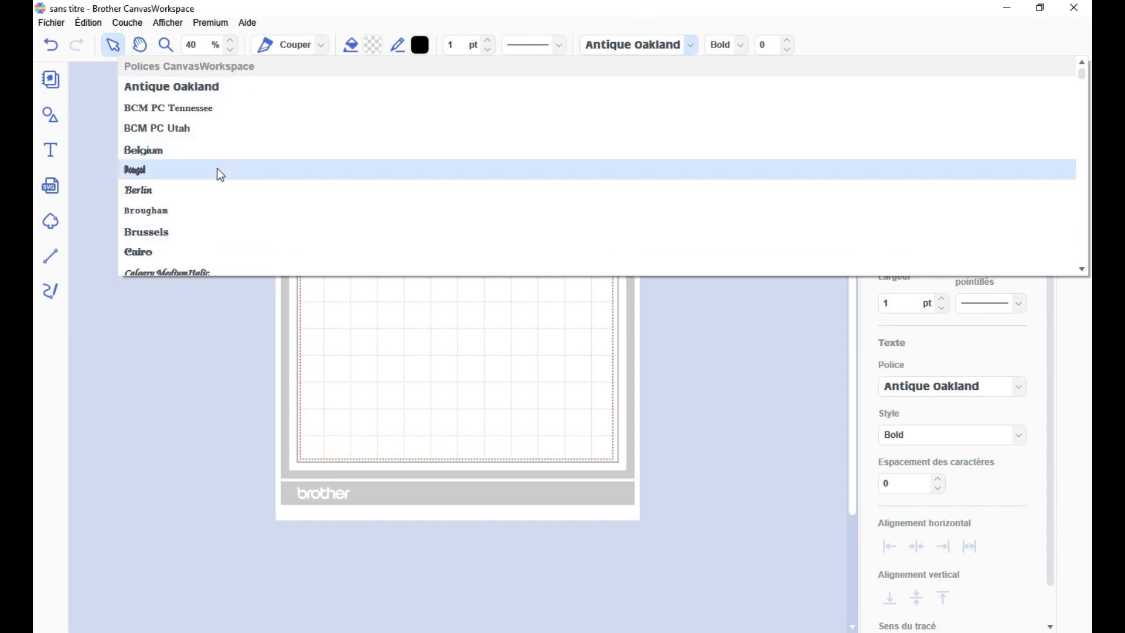
scroll(297, 175, down, 10)
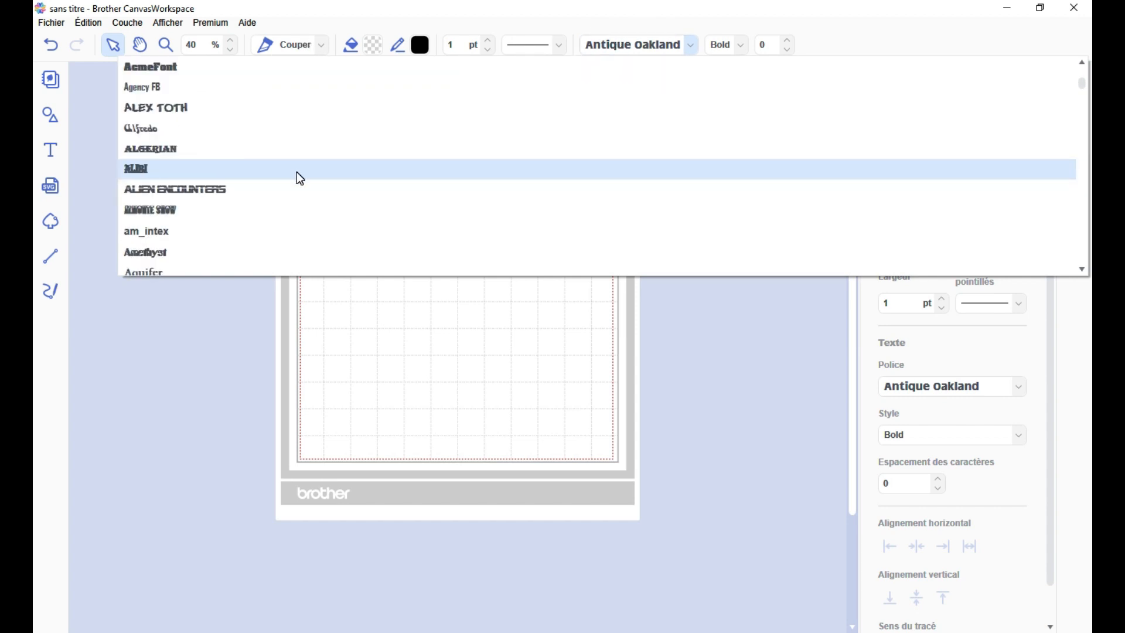
scroll(296, 171, down, 10)
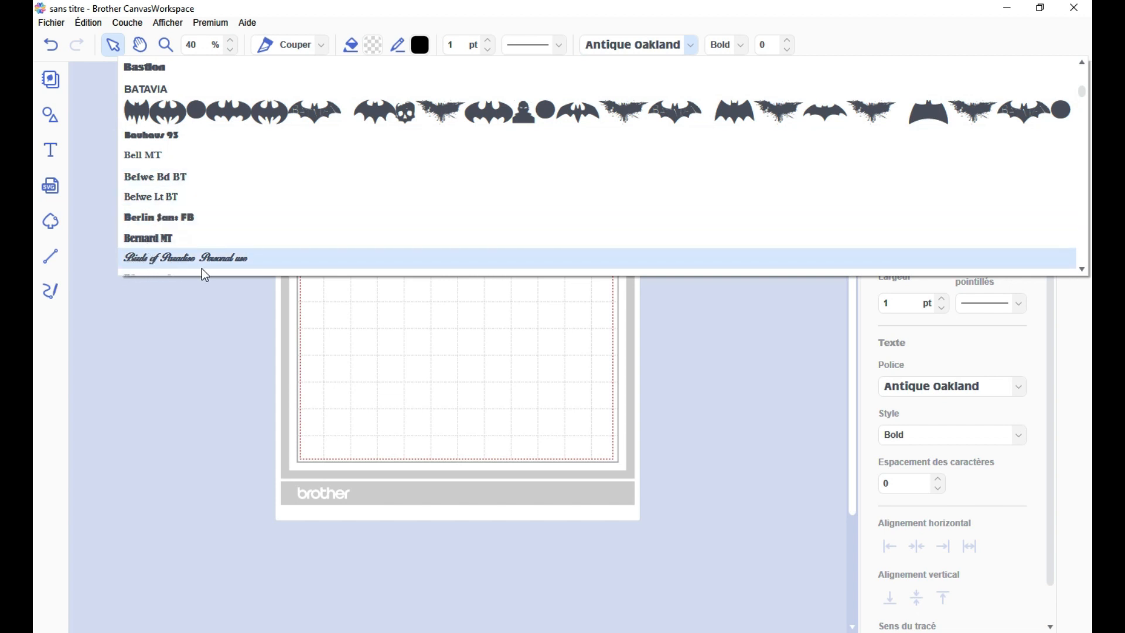
click(263, 258)
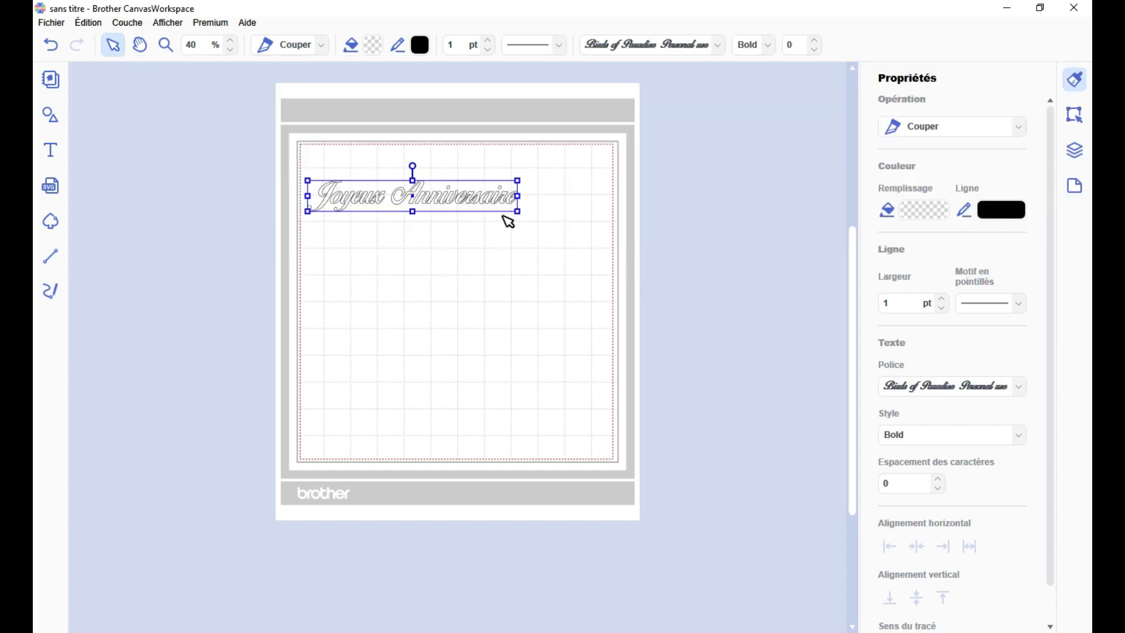
drag(518, 211, 605, 264)
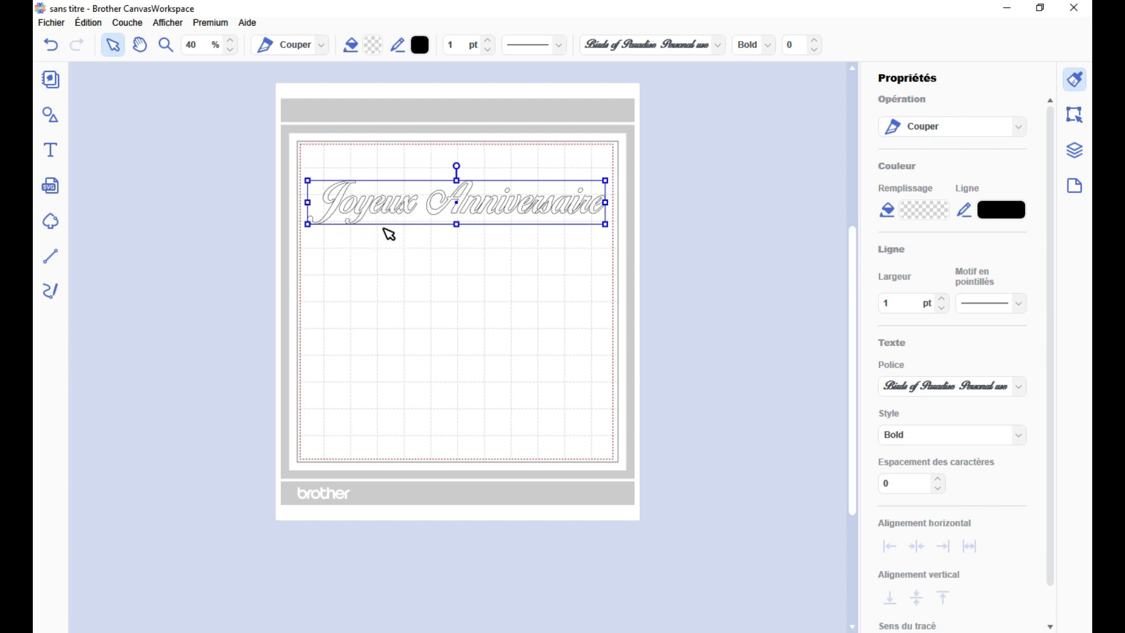
Step: Fill the "Joyeux Anniversaire" text with light pink #F9C1C7
click(380, 49)
click(380, 235)
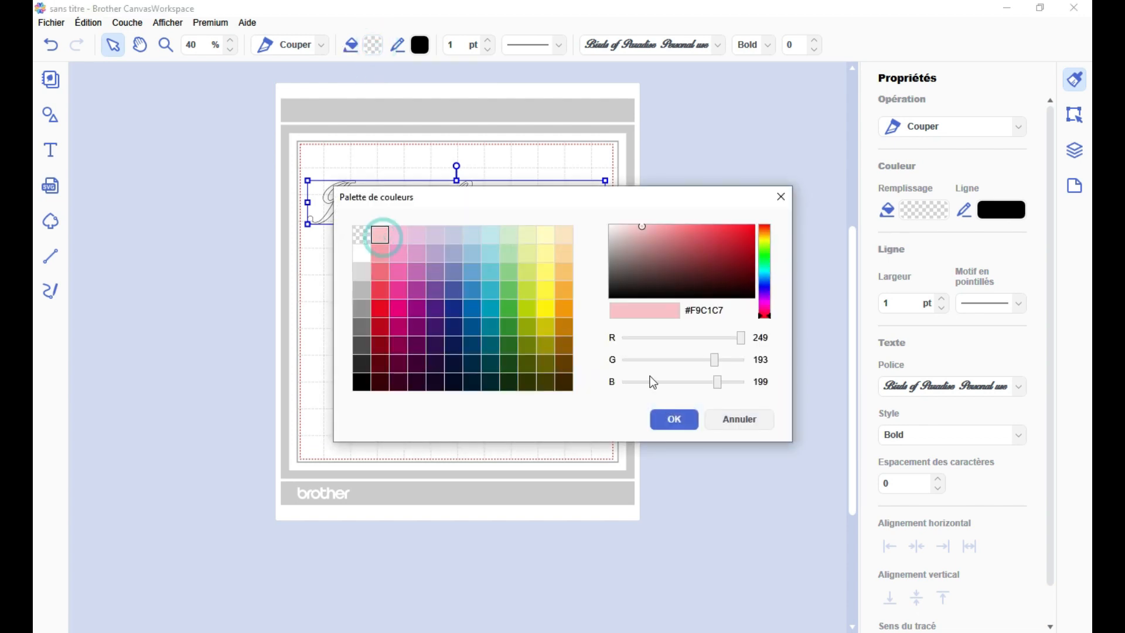
click(686, 420)
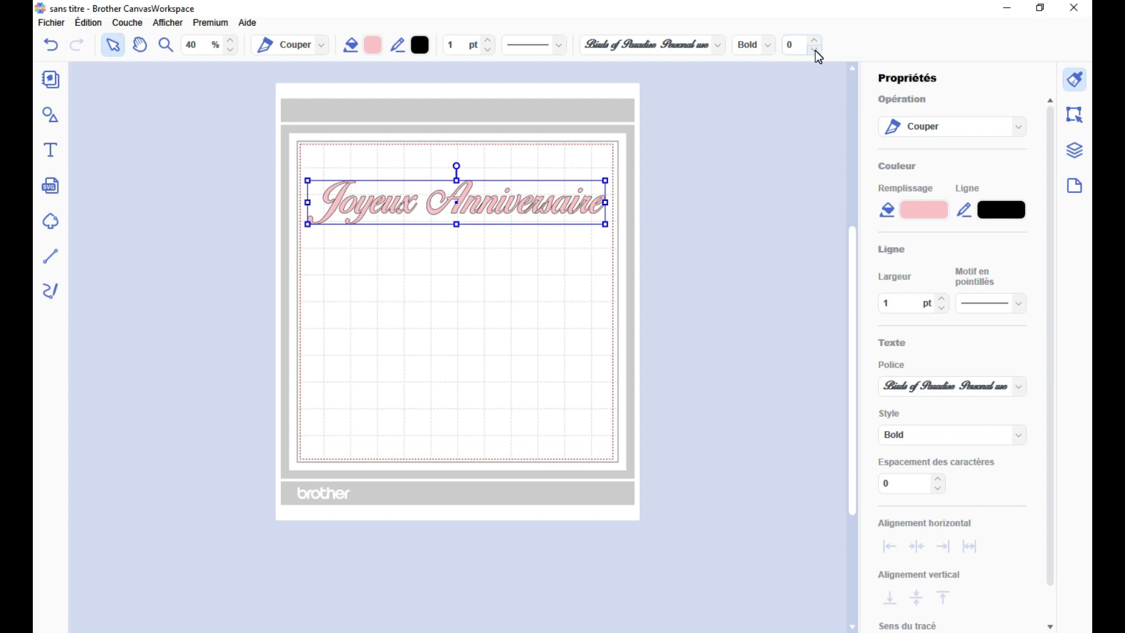
Step: Tighten the character spacing of the "Joyeux Anniversaire" text in single steps, past -3
click(815, 53)
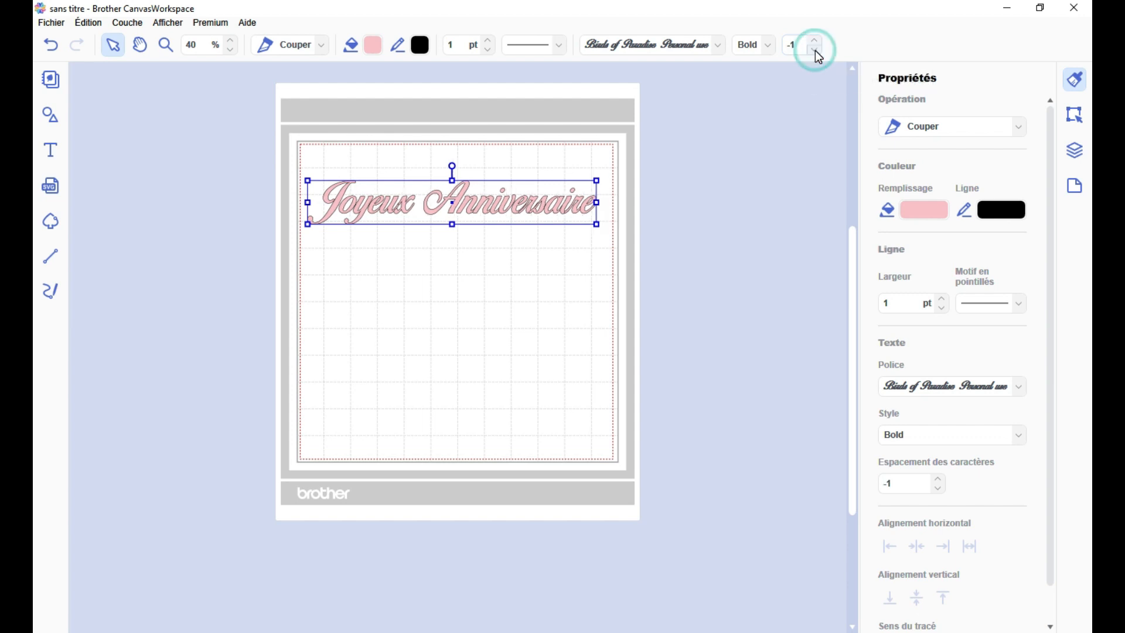
click(815, 53)
click(816, 53)
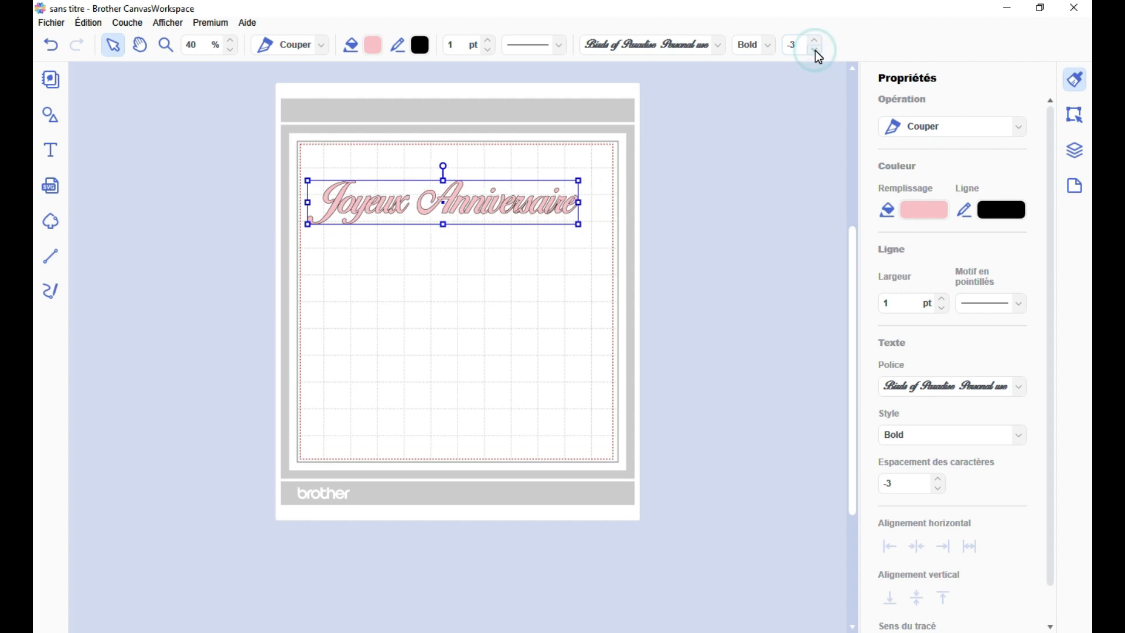
click(816, 52)
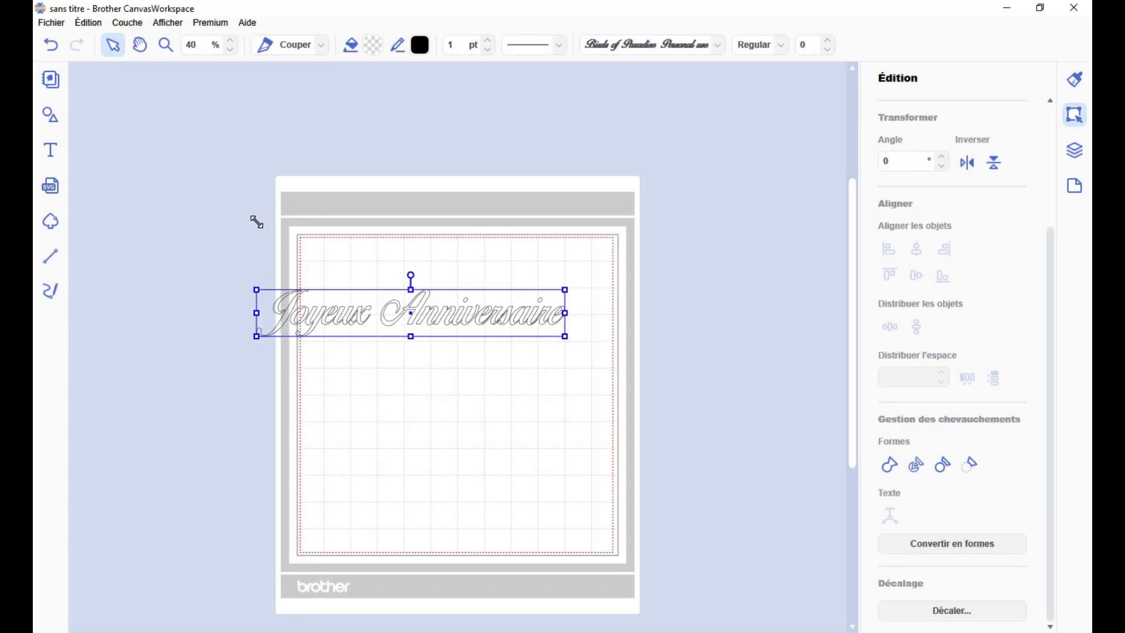
Step: Enlarge the "Joyeux Anniversaire" text across the mat's upper part and fill it with pink #F8BFDF
drag(257, 222, 196, 241)
drag(351, 316, 443, 300)
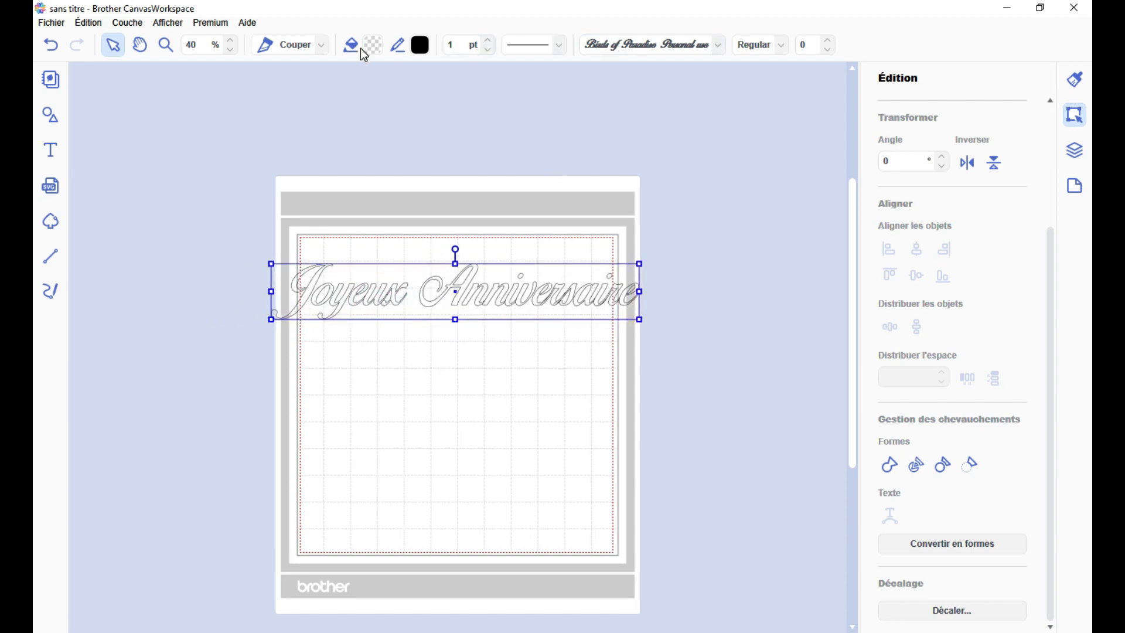
click(363, 49)
click(404, 238)
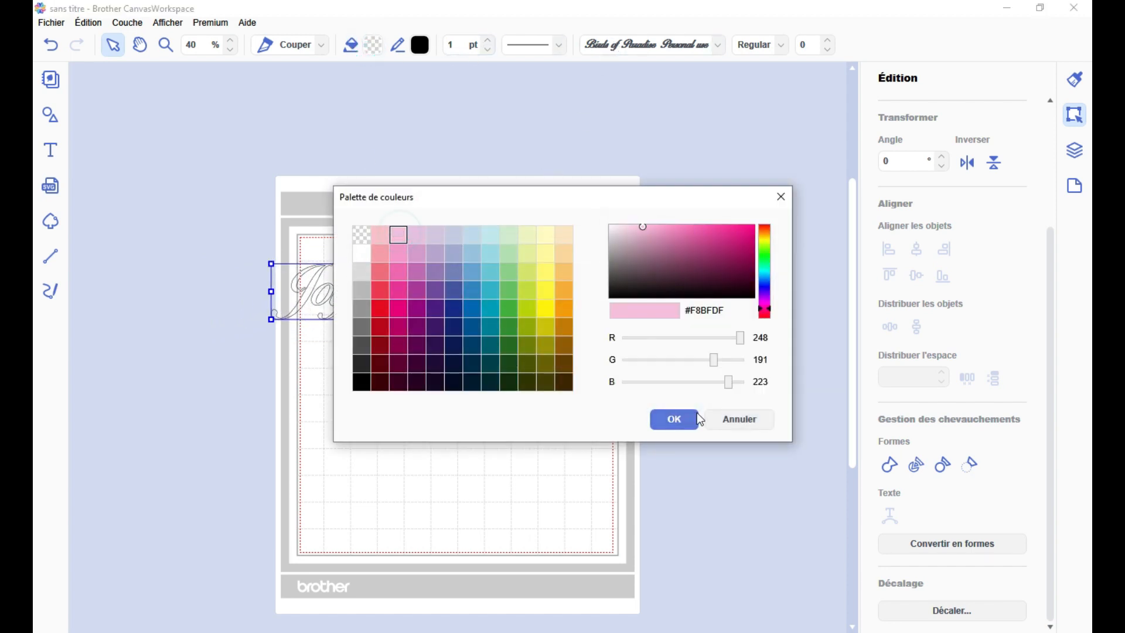
click(674, 419)
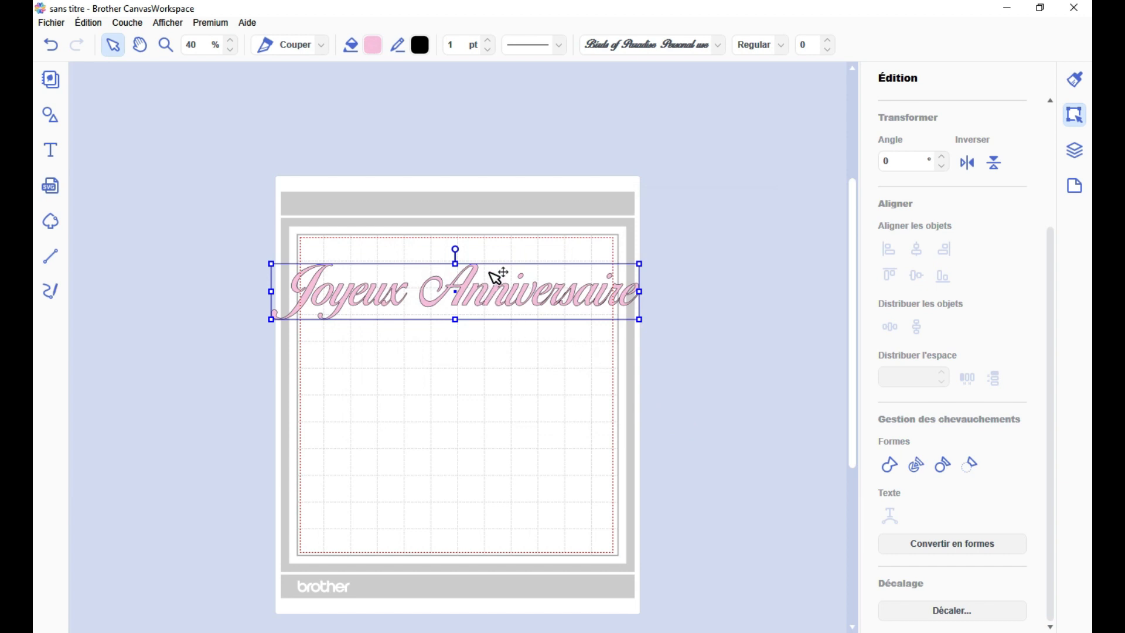
Step: Apply the Margetha font to the pink "Joyeux Anniversaire" text
click(717, 45)
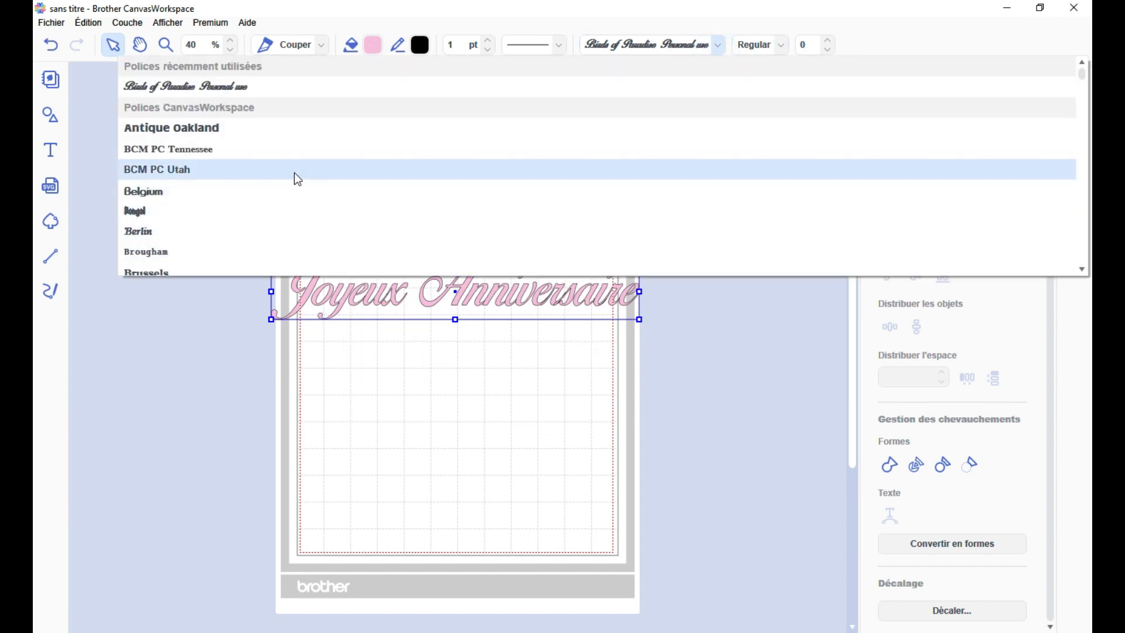
scroll(296, 176, down, 15)
scroll(296, 175, down, 8)
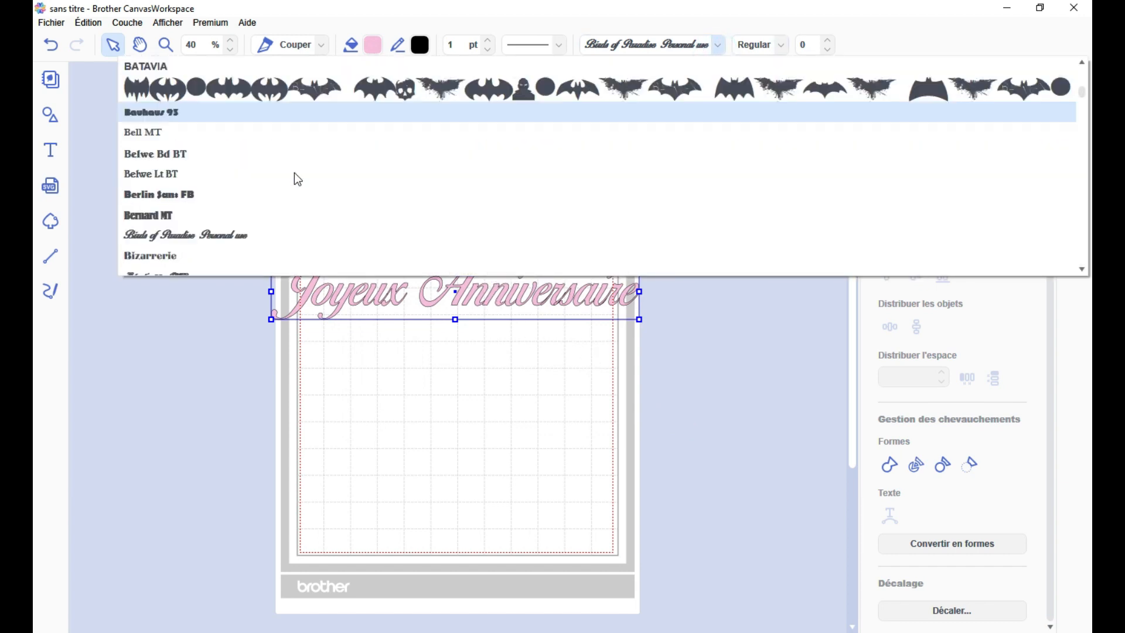
scroll(296, 176, down, 12)
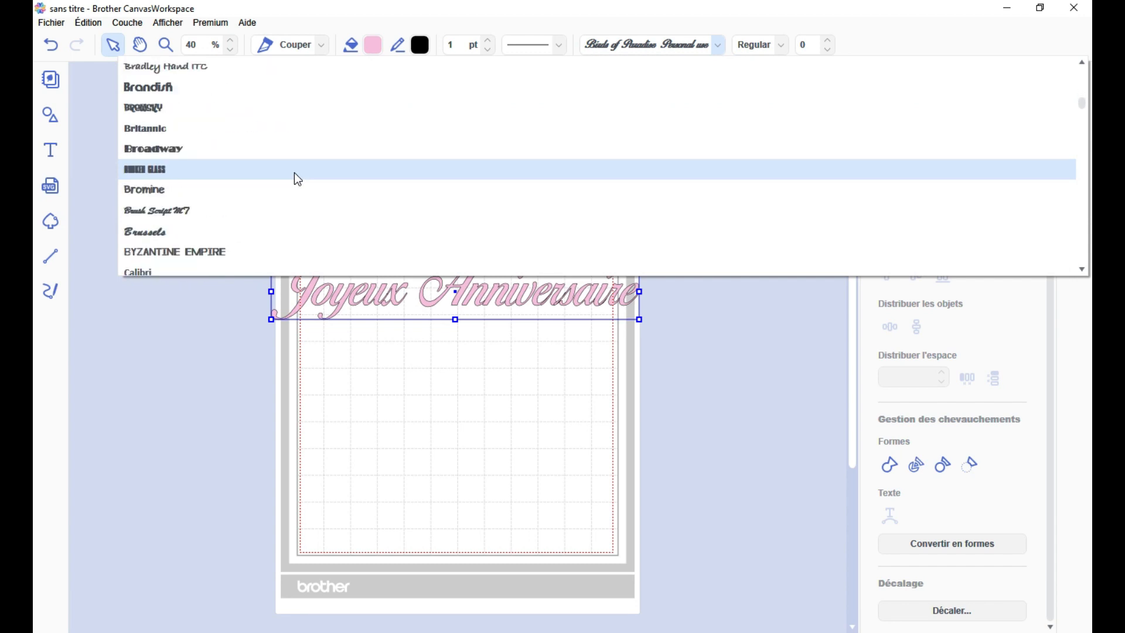
scroll(229, 199, down, 15)
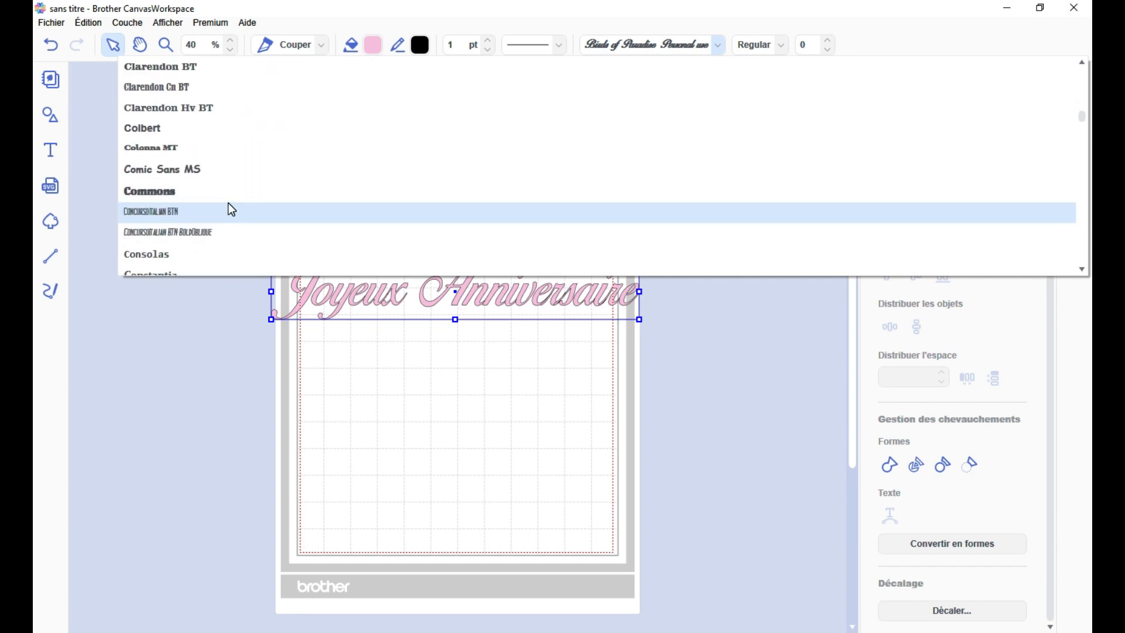
scroll(234, 199, down, 4)
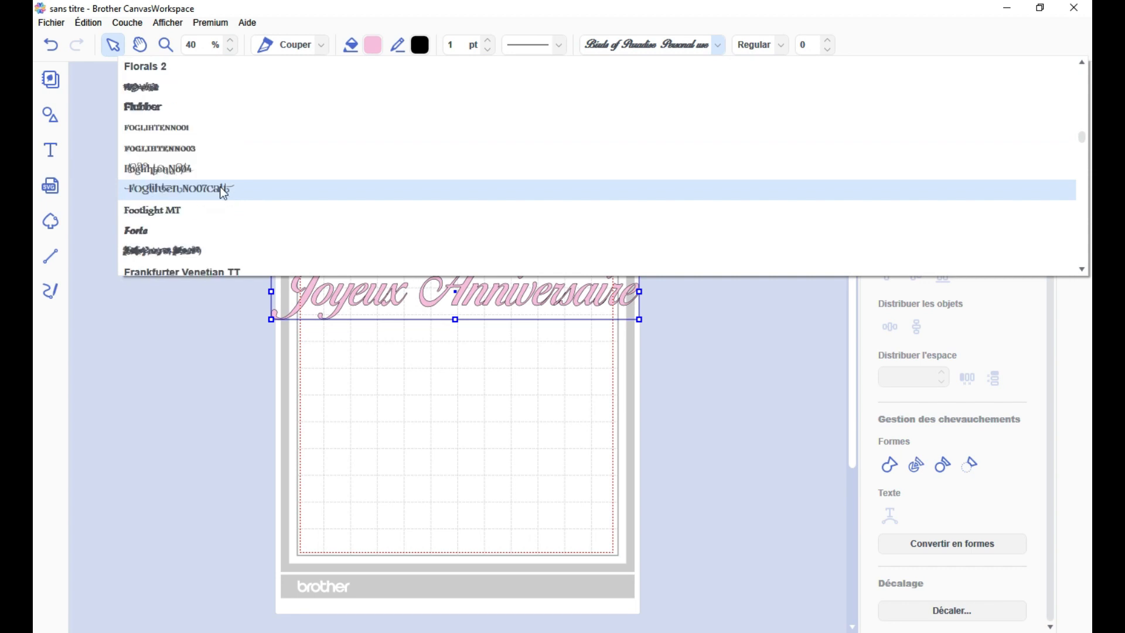
scroll(170, 211, down, 10)
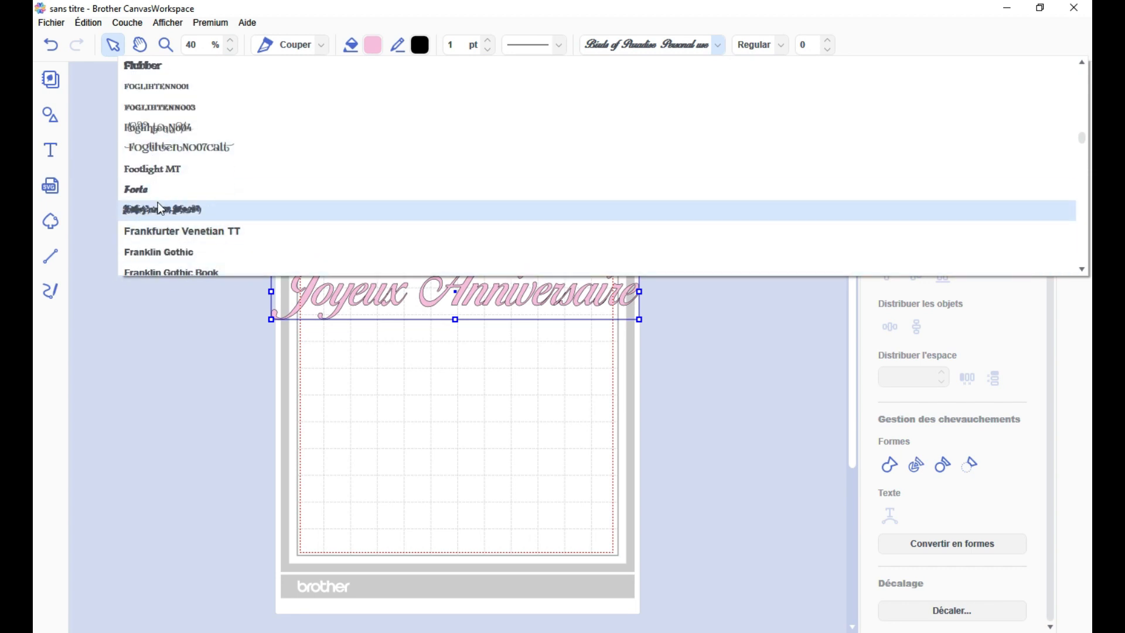
scroll(157, 200, down, 15)
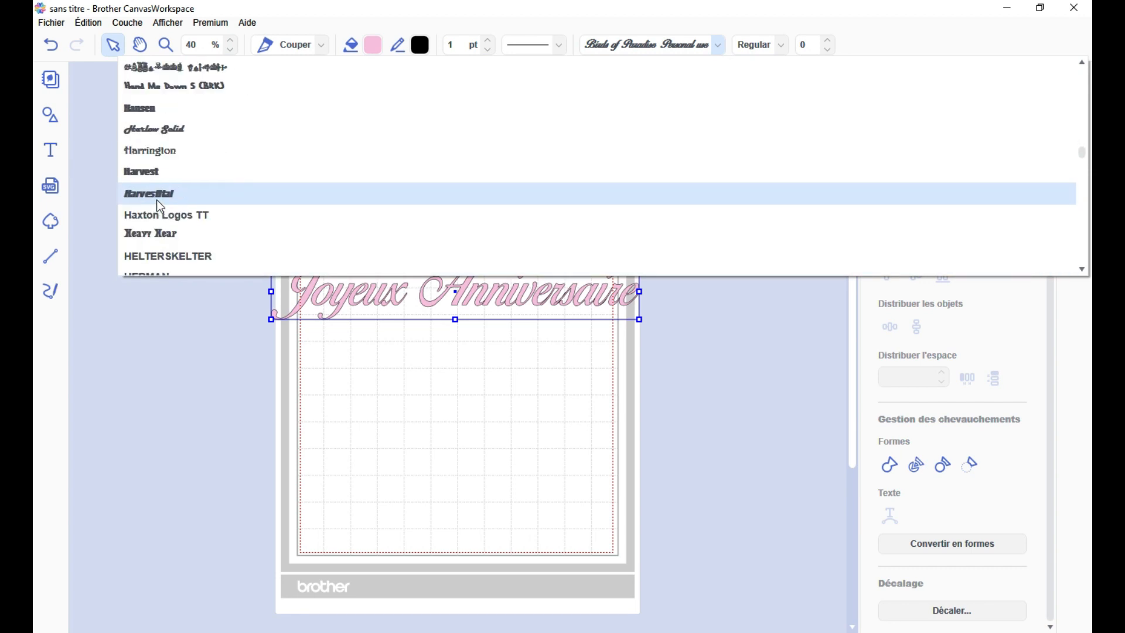
scroll(157, 201, down, 12)
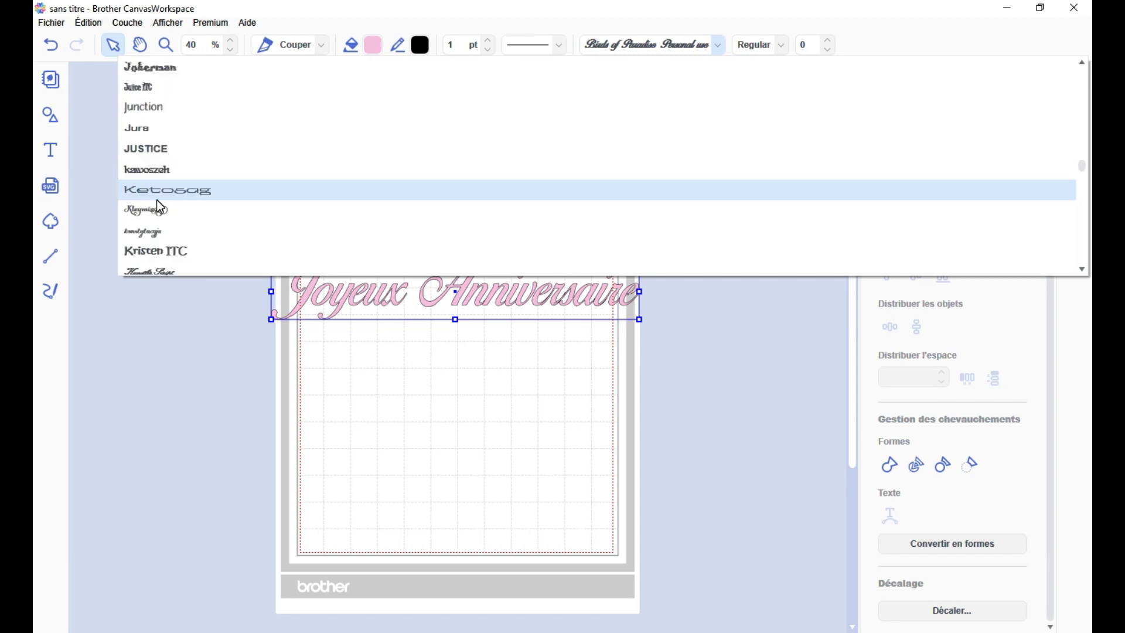
scroll(159, 202, down, 2)
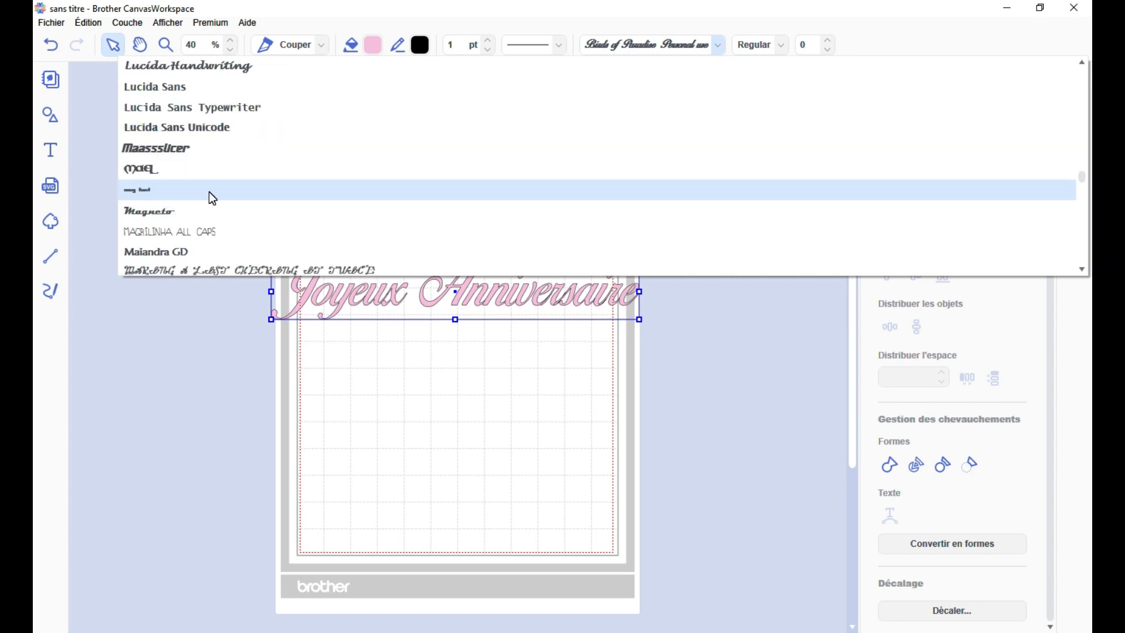
scroll(197, 218, down, 1)
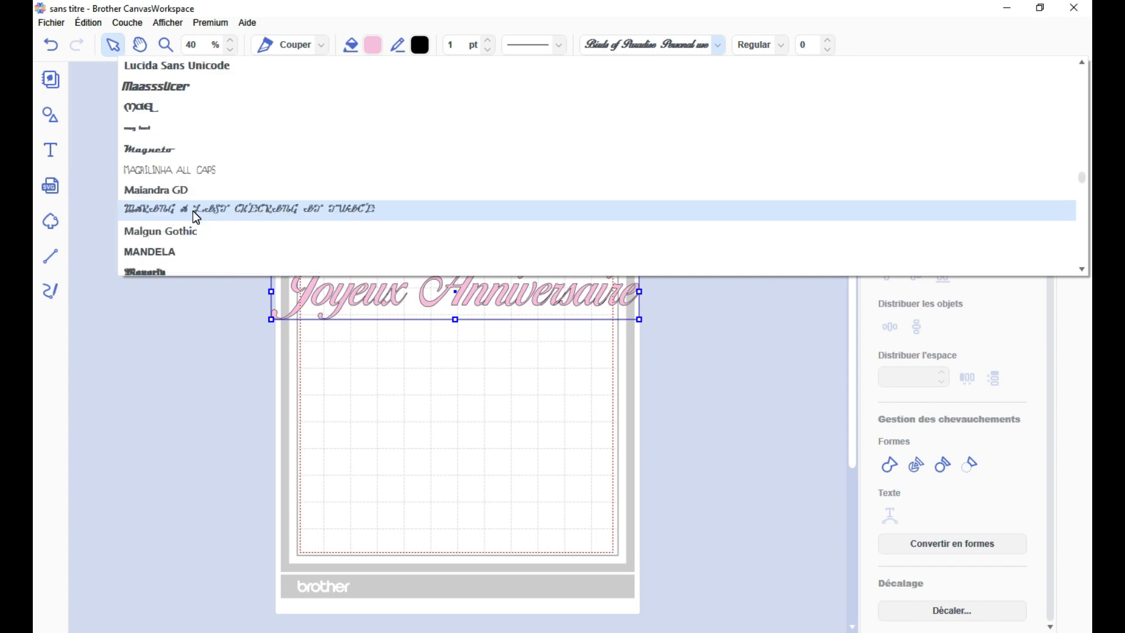
scroll(192, 212, down, 1)
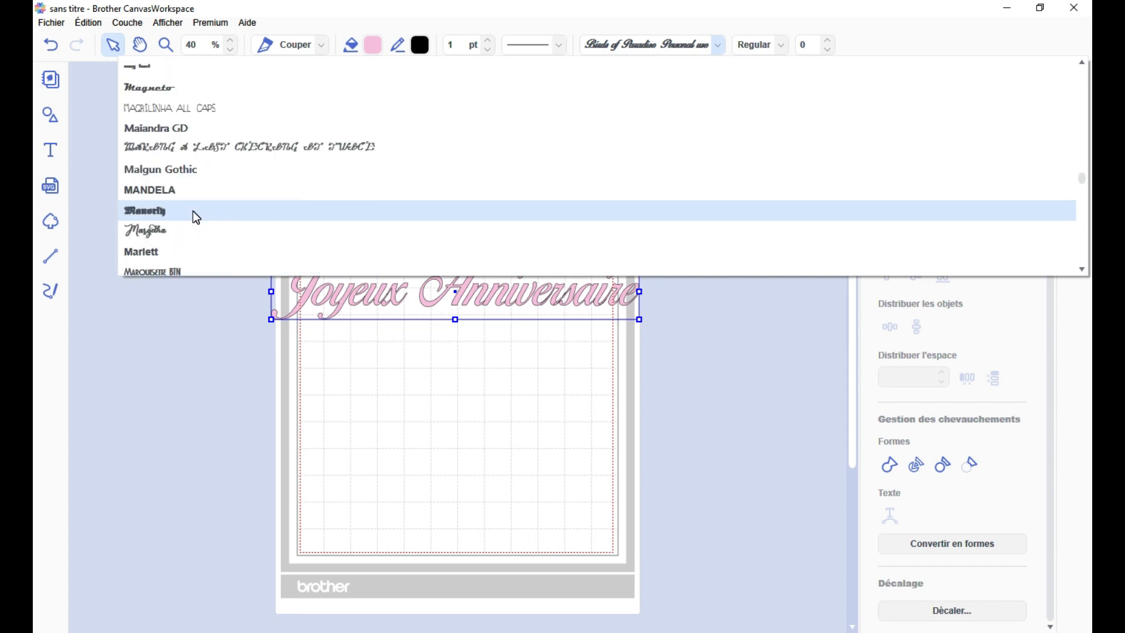
click(173, 238)
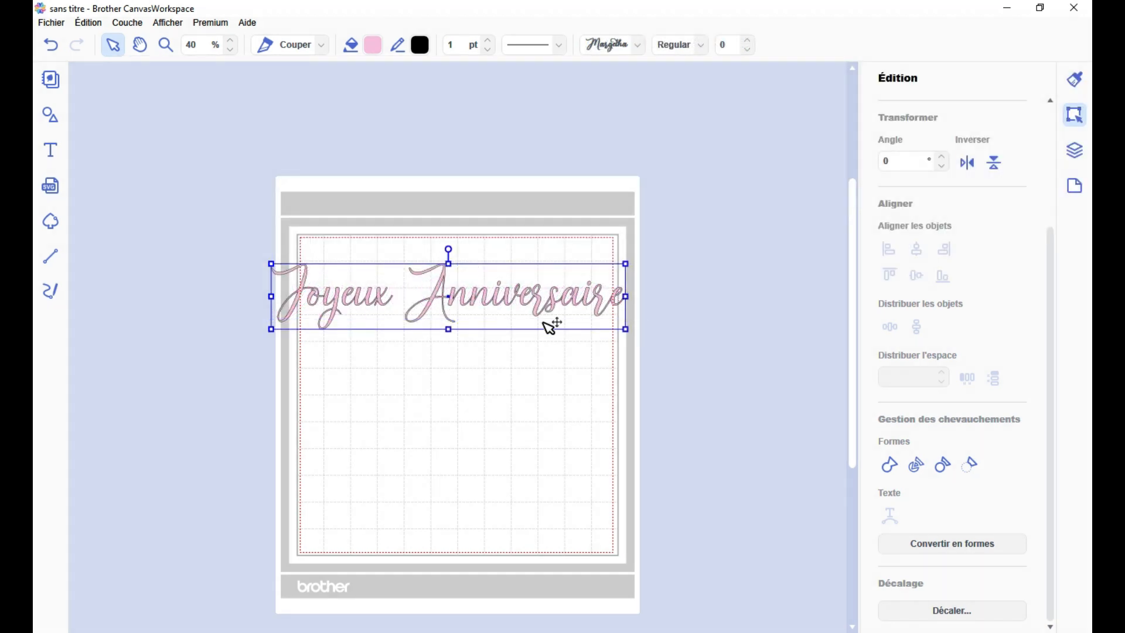
Step: Set the "Joyeux Anniversaire" text's character spacing to -2 and unite its overlapping letters into one shape
click(749, 51)
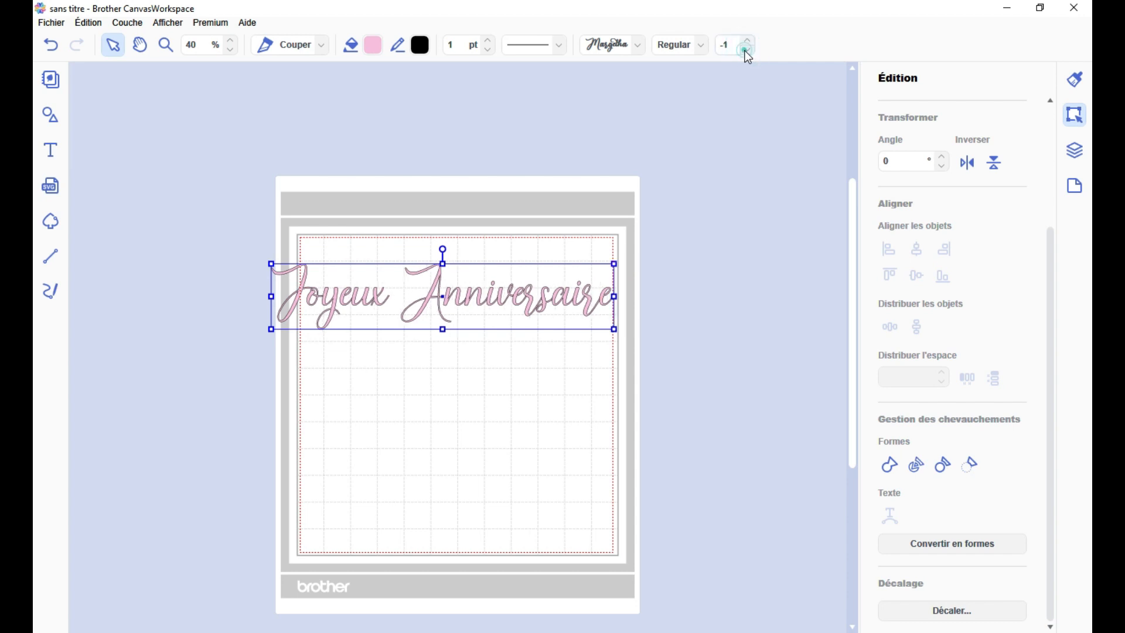
click(748, 51)
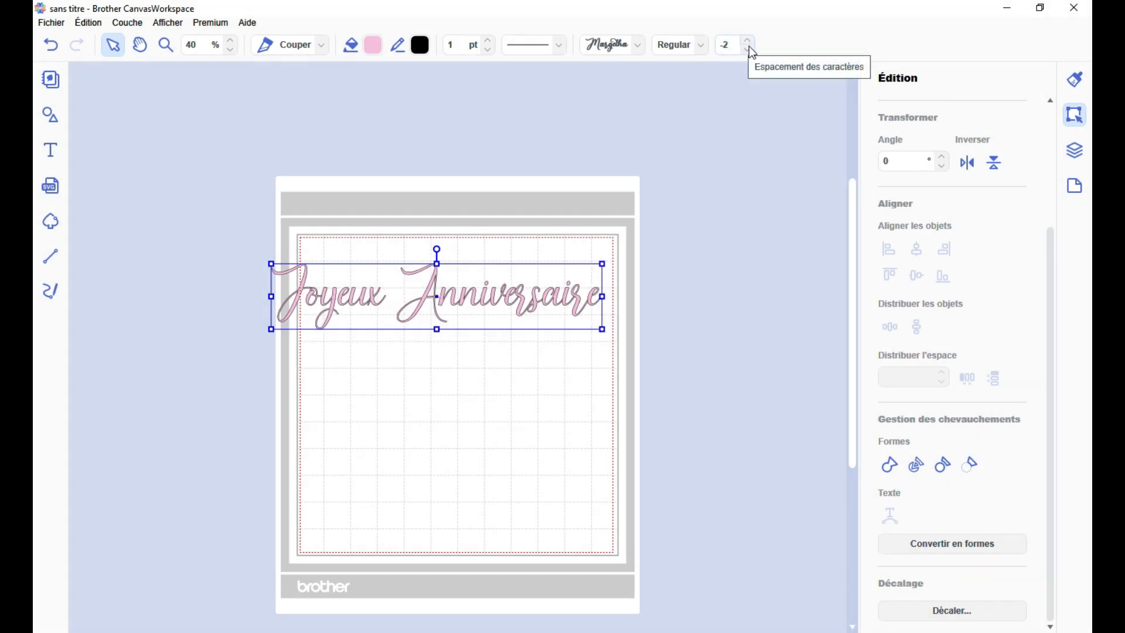
click(890, 464)
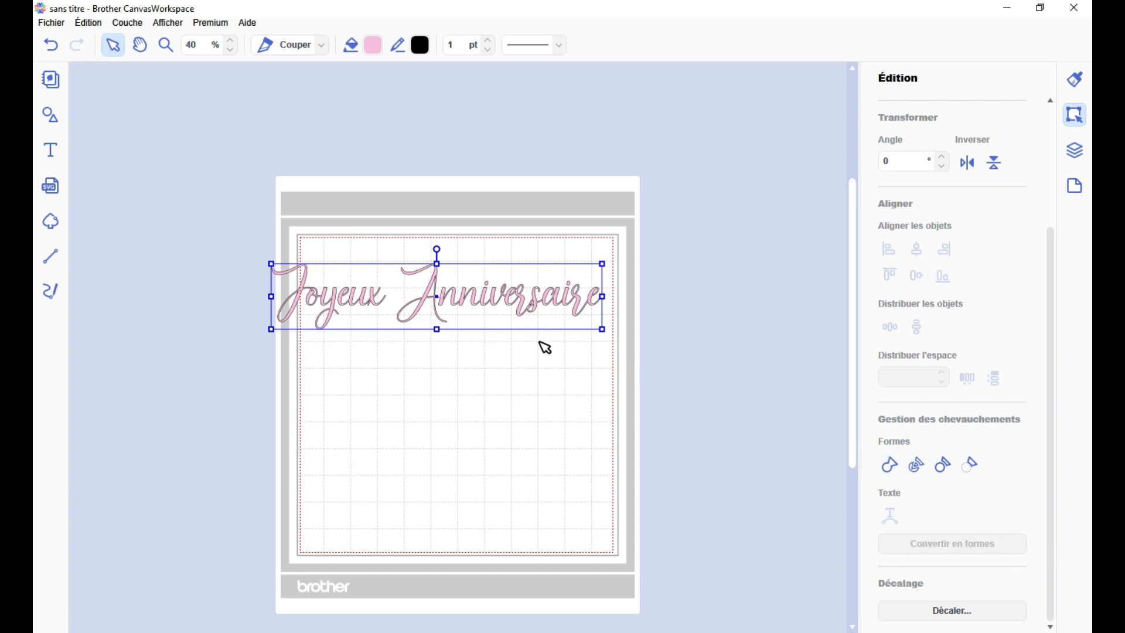
Step: Move the united lettering to the cutting area's upper-left corner and shrink it proportionally to fit within the area's width
scroll(460, 344, up, 5)
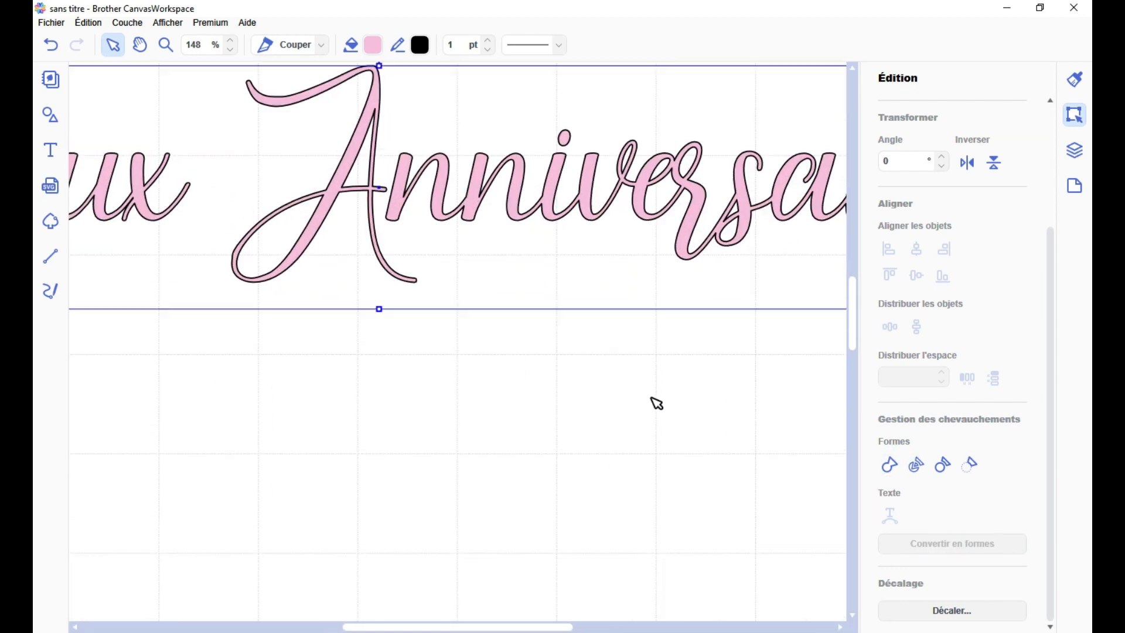
scroll(658, 403, up, 1)
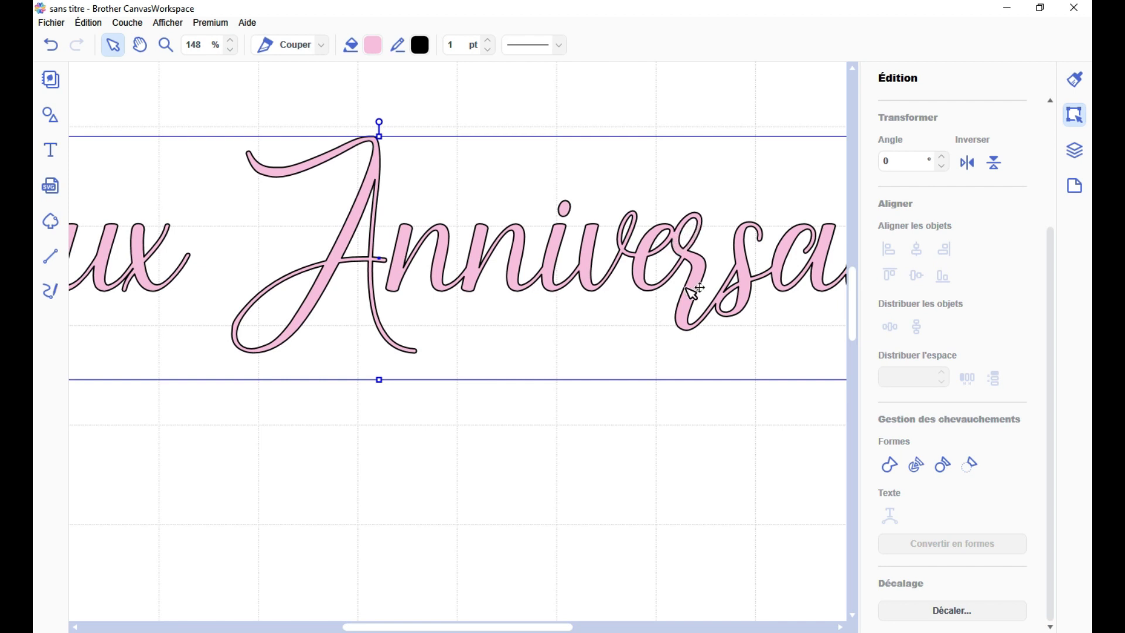
scroll(637, 352, down, 3)
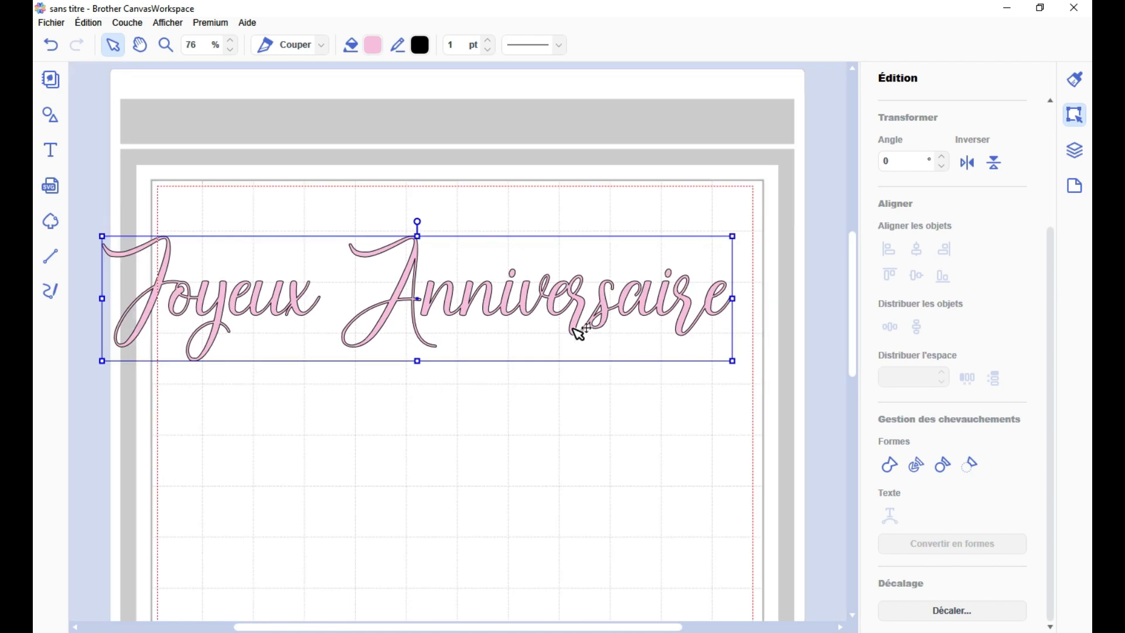
scroll(510, 332, down, 1)
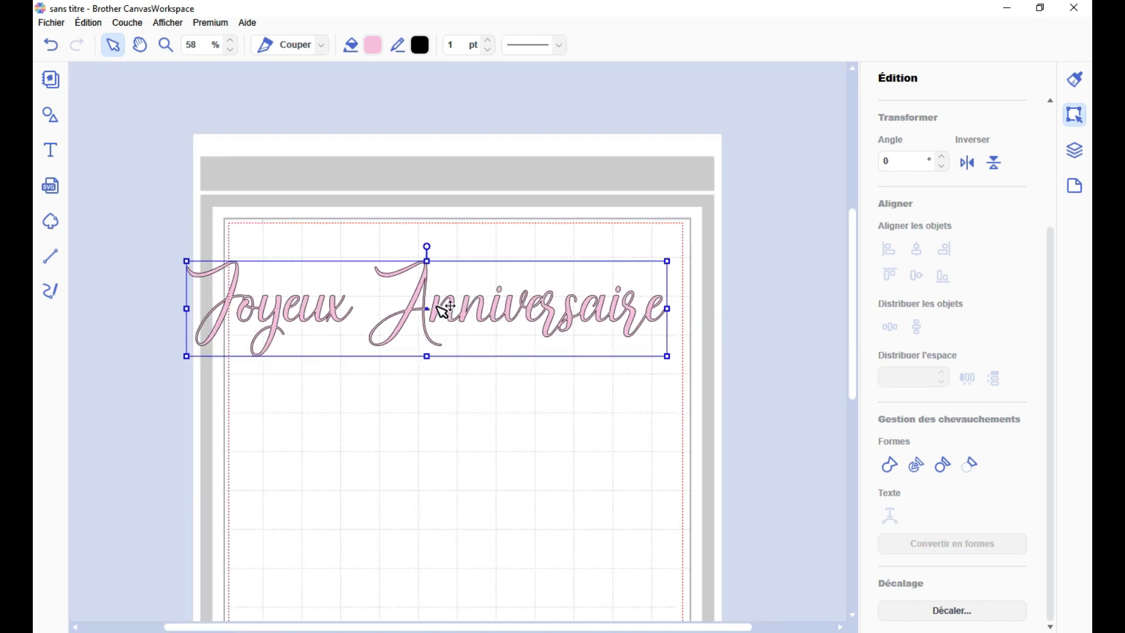
drag(447, 307, 494, 282)
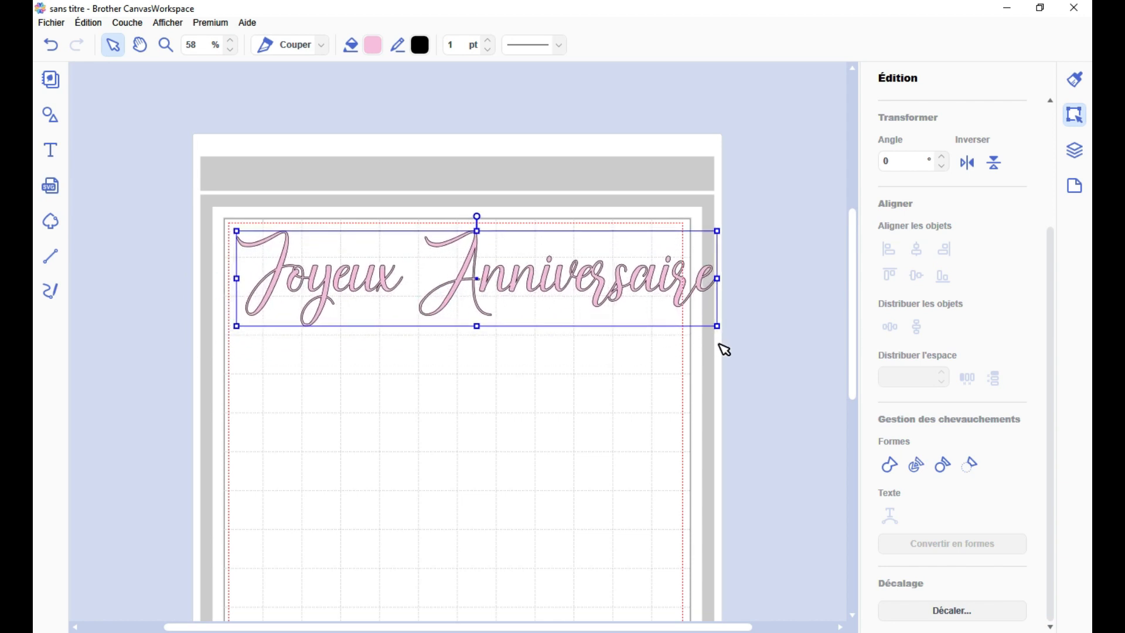
drag(716, 327, 591, 304)
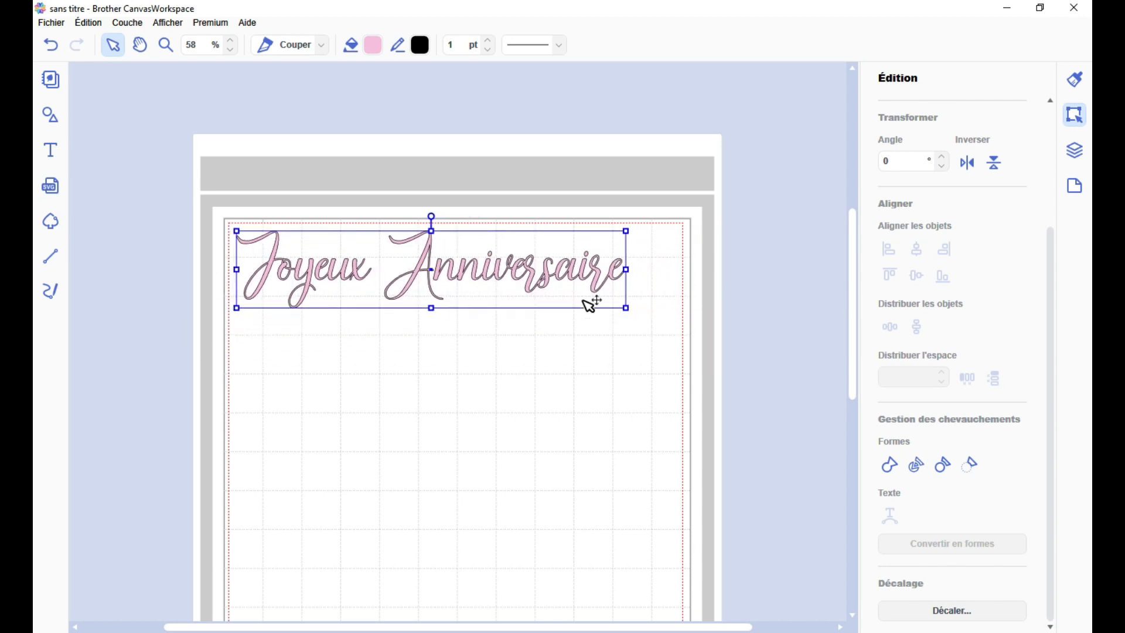
Step: Change the lettering's line type to Tracer and shift it slightly down and right within the cutting area
click(321, 47)
click(305, 86)
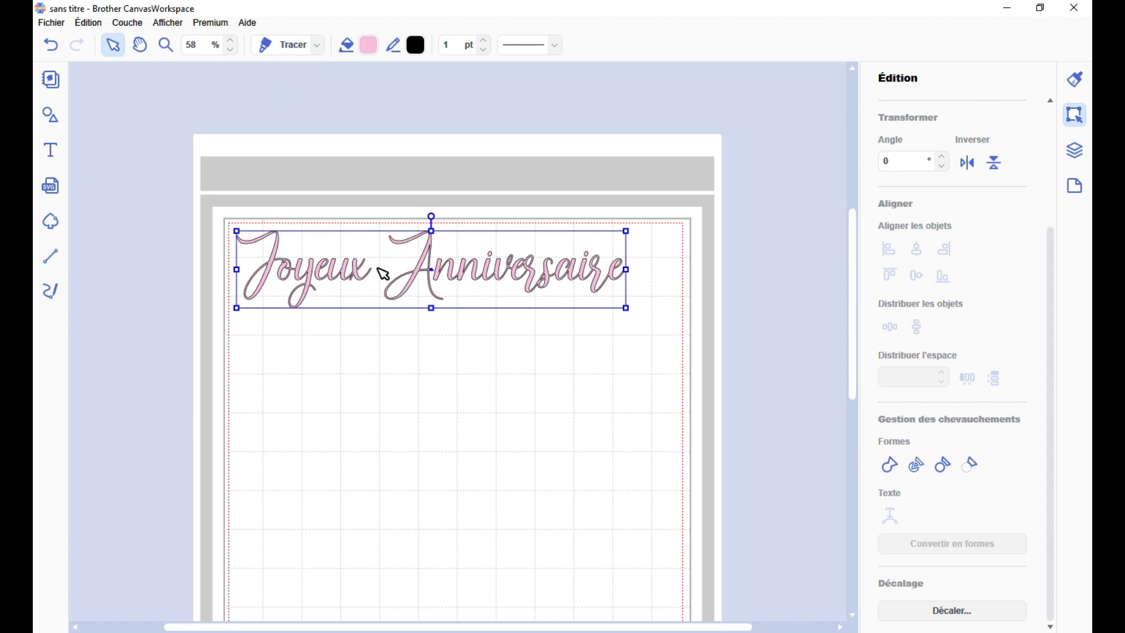
click(428, 358)
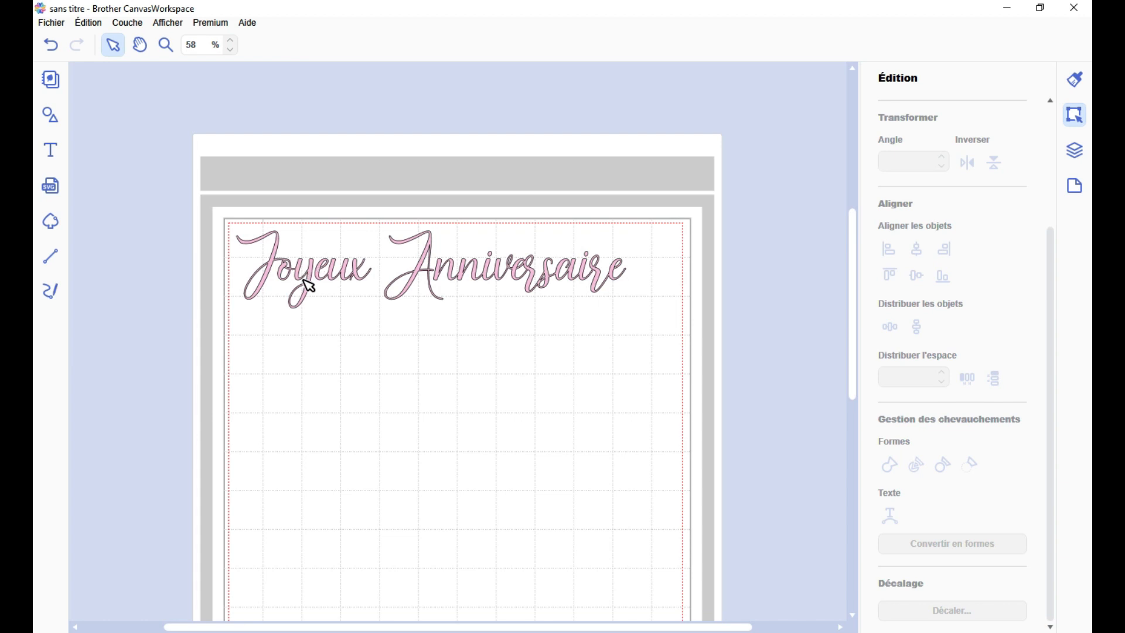
mouse_move(321, 271)
mouse_down()
mouse_move(322, 323)
mouse_move(326, 283)
mouse_up()
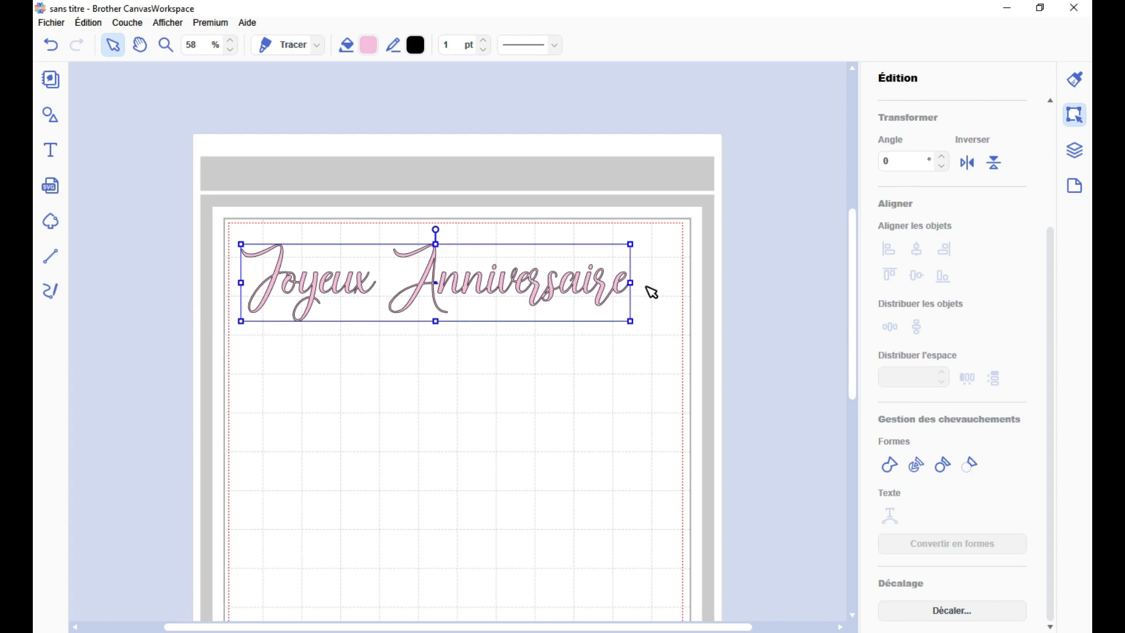
Step: Examine up close how the united letters of "Anniversaire" join, through to the final "e"
scroll(648, 291, up, 3)
scroll(655, 291, up, 4)
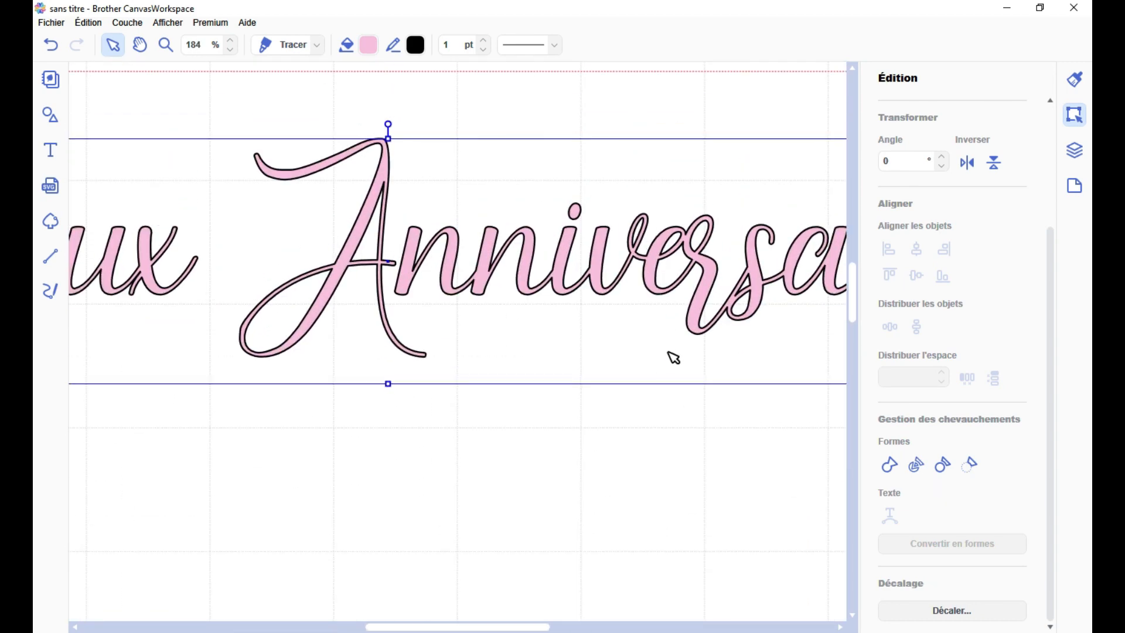
drag(516, 627, 580, 625)
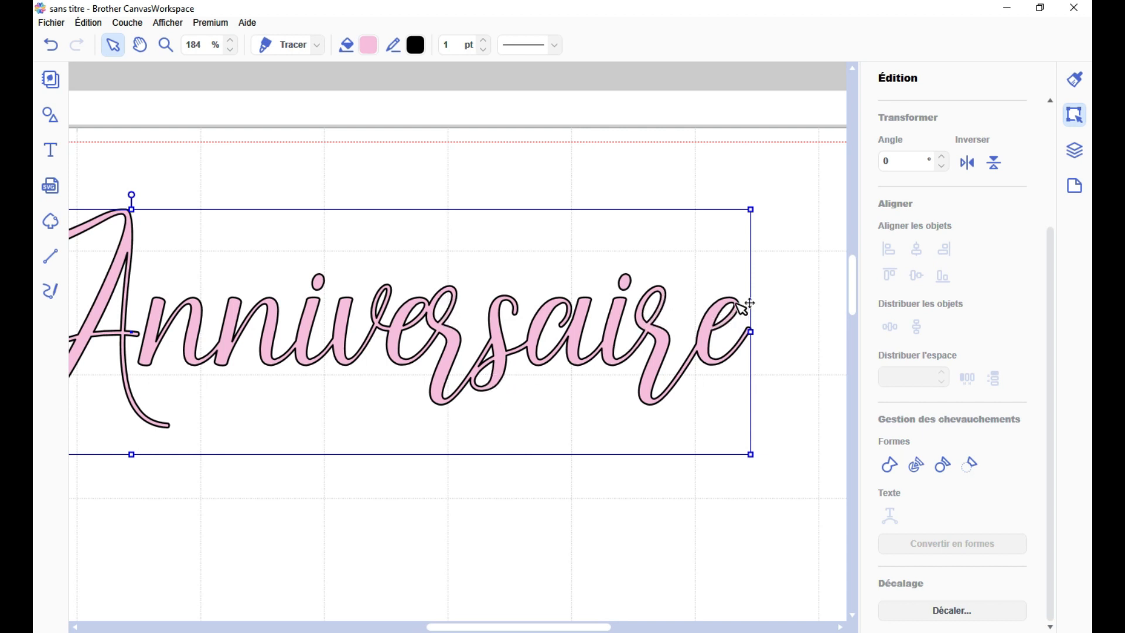
scroll(418, 348, down, 5)
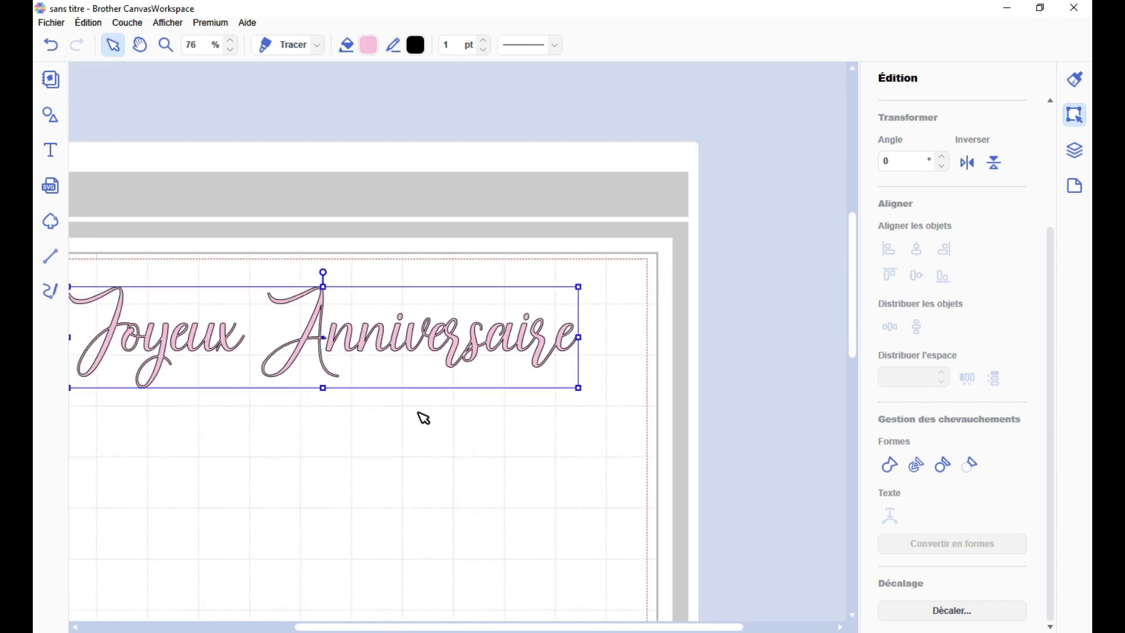
drag(467, 627, 405, 626)
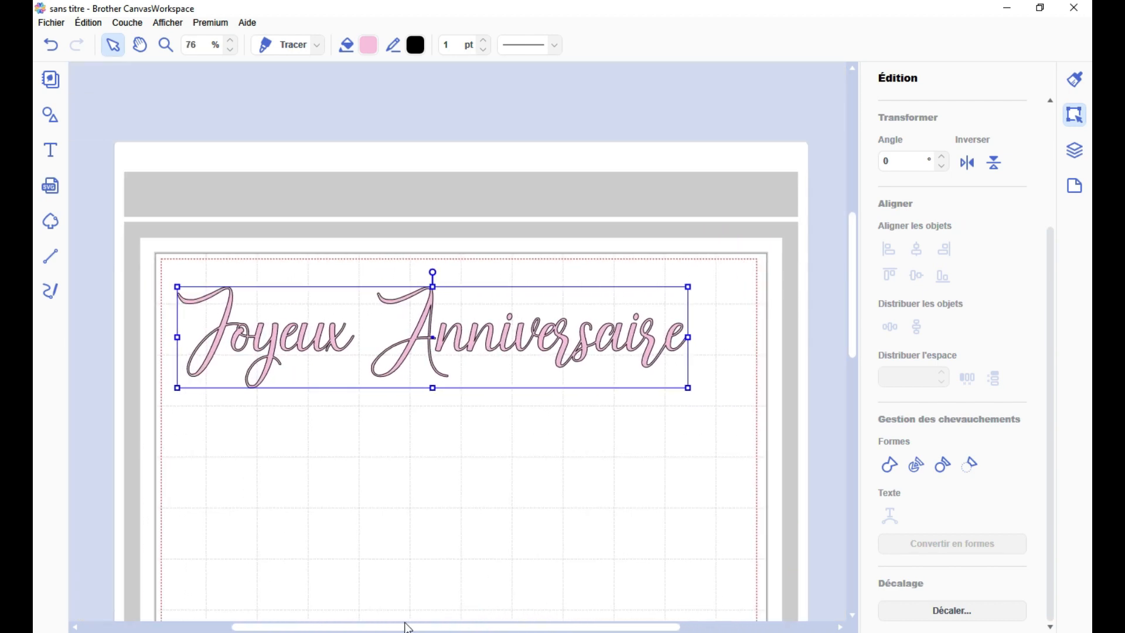
scroll(420, 519, down, 2)
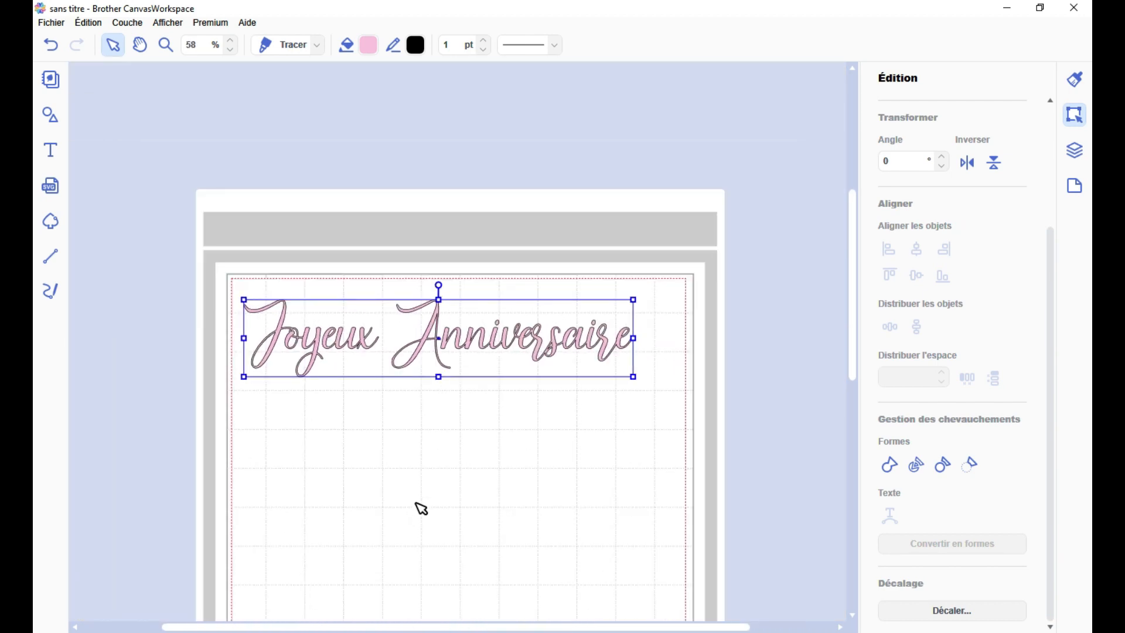
scroll(420, 507, down, 3)
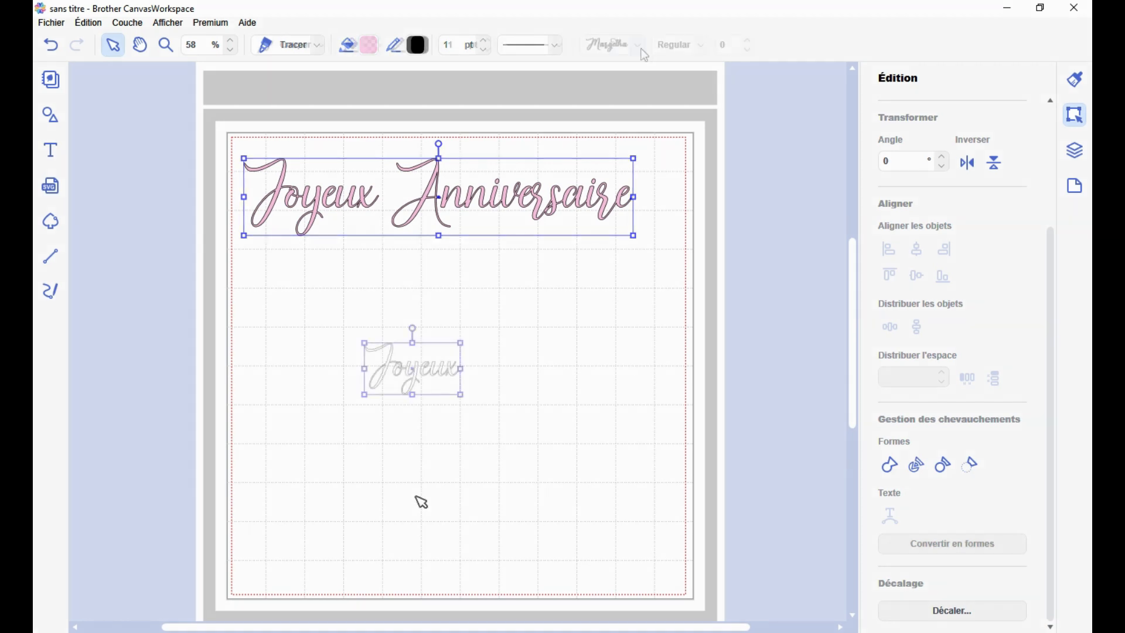
Step: Change the separate "Joyeux" text's font to a stencil-style, all-capitals font
click(638, 46)
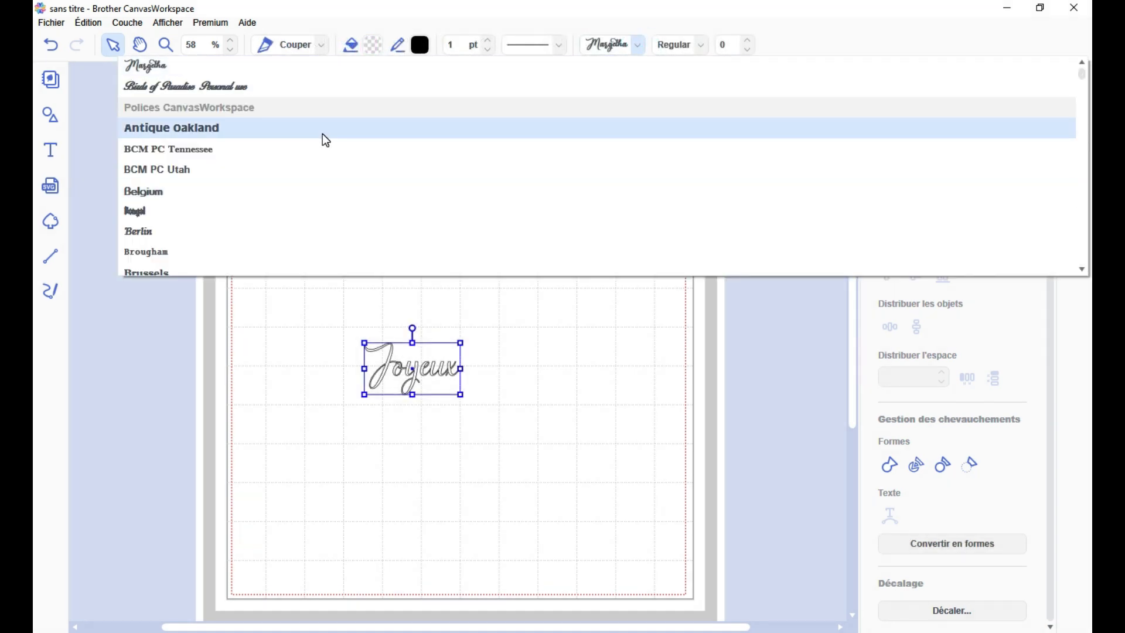
scroll(276, 156, down, 2)
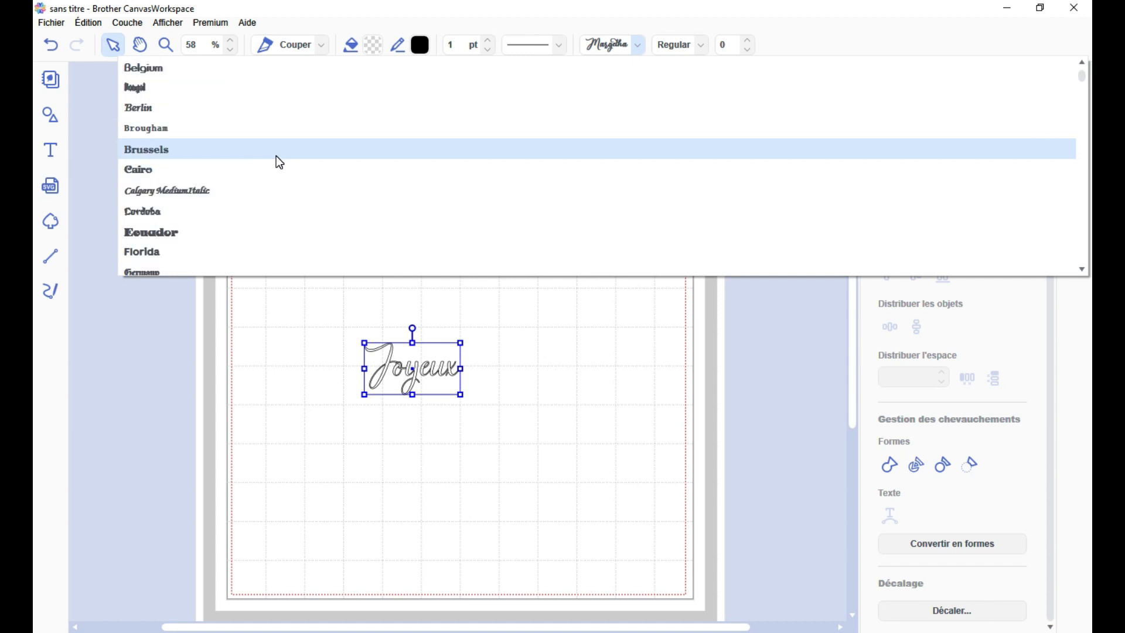
scroll(246, 188, down, 1)
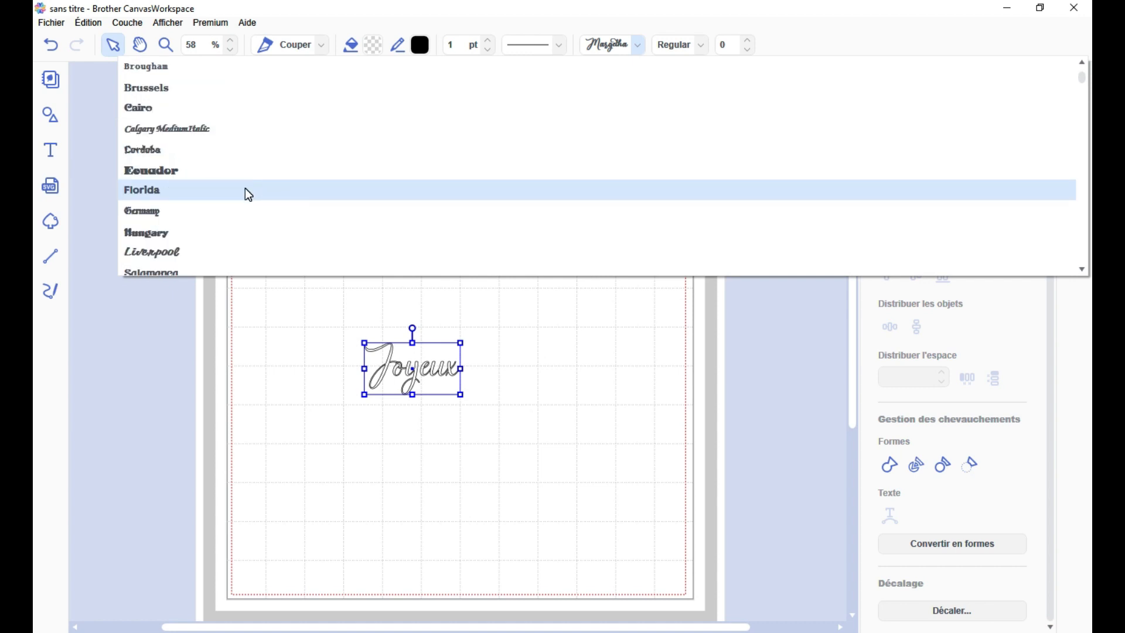
scroll(249, 194, down, 1)
scroll(249, 194, up, 4)
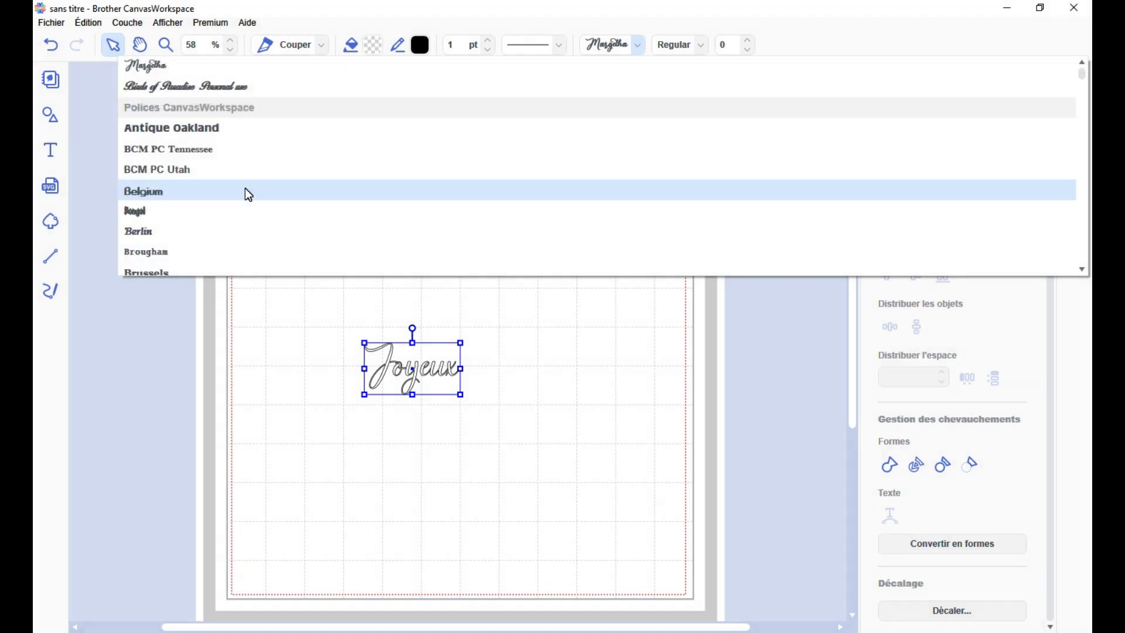
scroll(249, 194, down, 8)
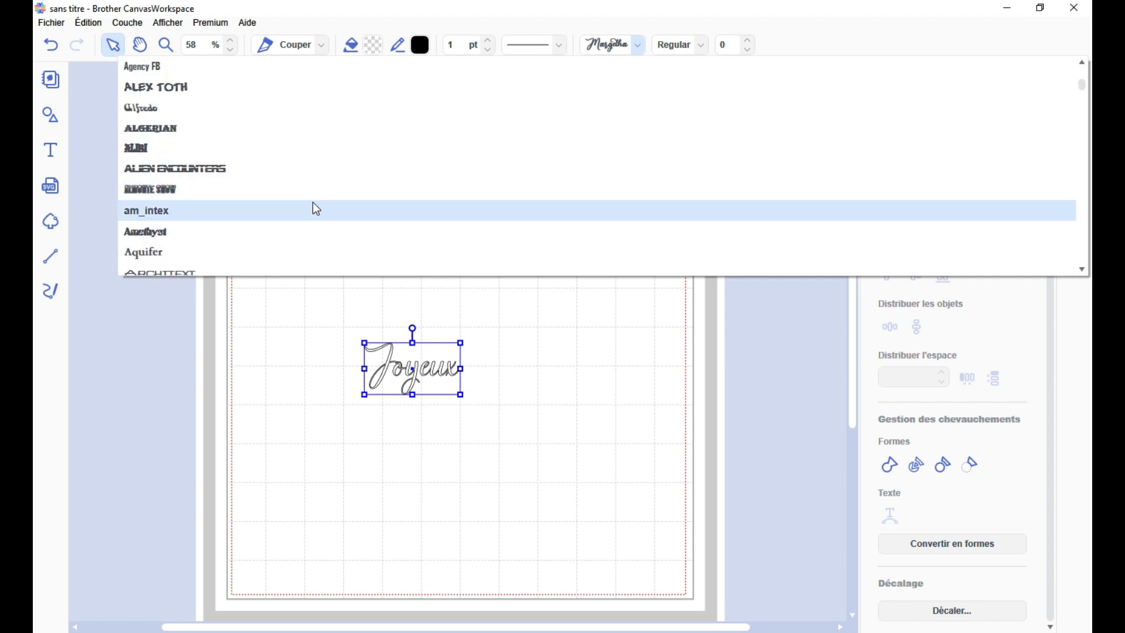
scroll(314, 205, down, 3)
scroll(241, 178, down, 2)
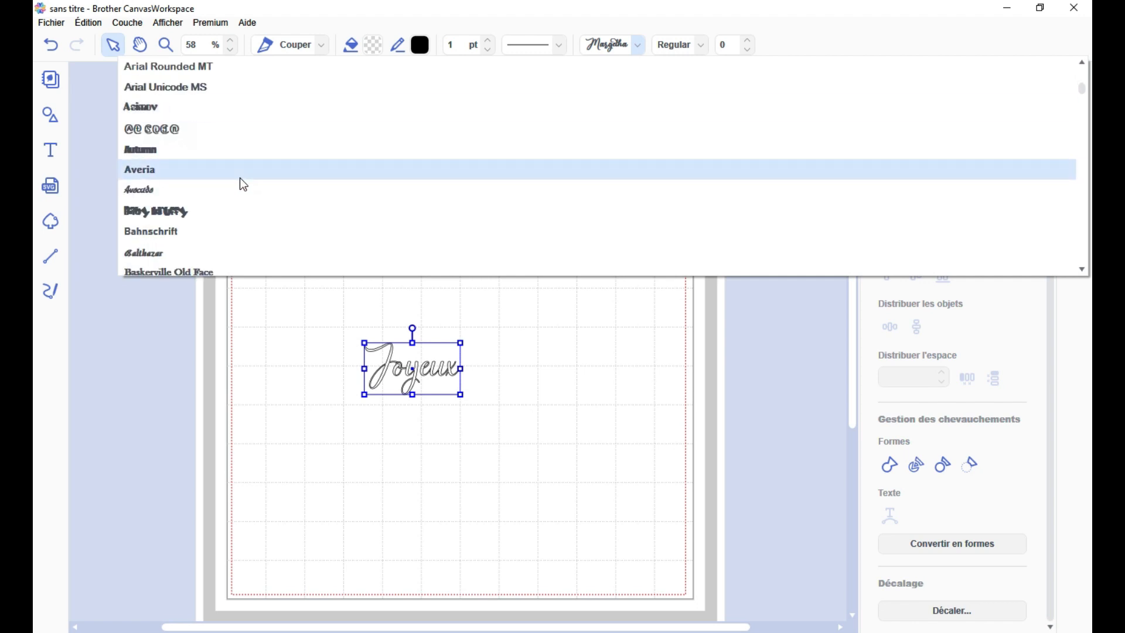
scroll(240, 181, down, 1)
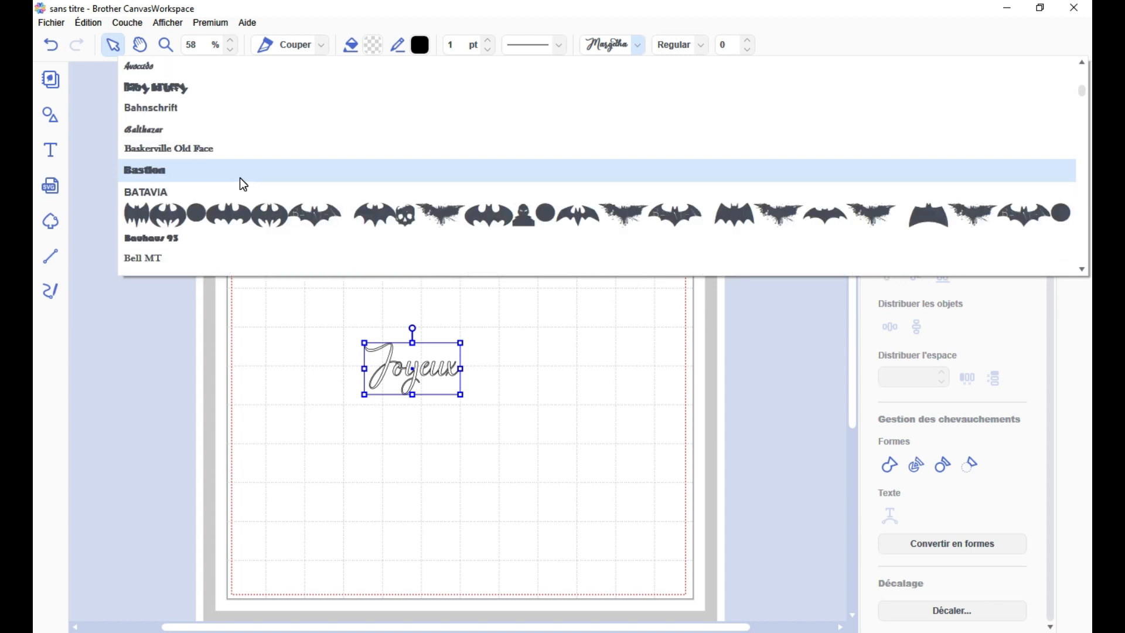
scroll(240, 182, down, 2)
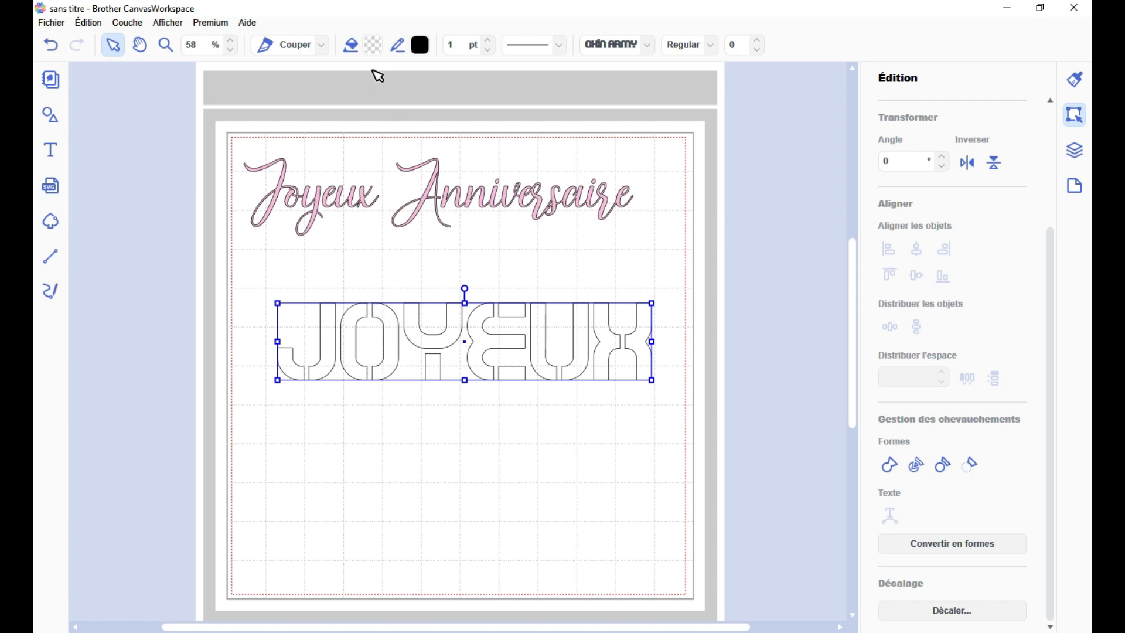
Step: Fill the stencil-style "JOYEUX" text with light pink #F9C1C7
click(374, 52)
click(378, 234)
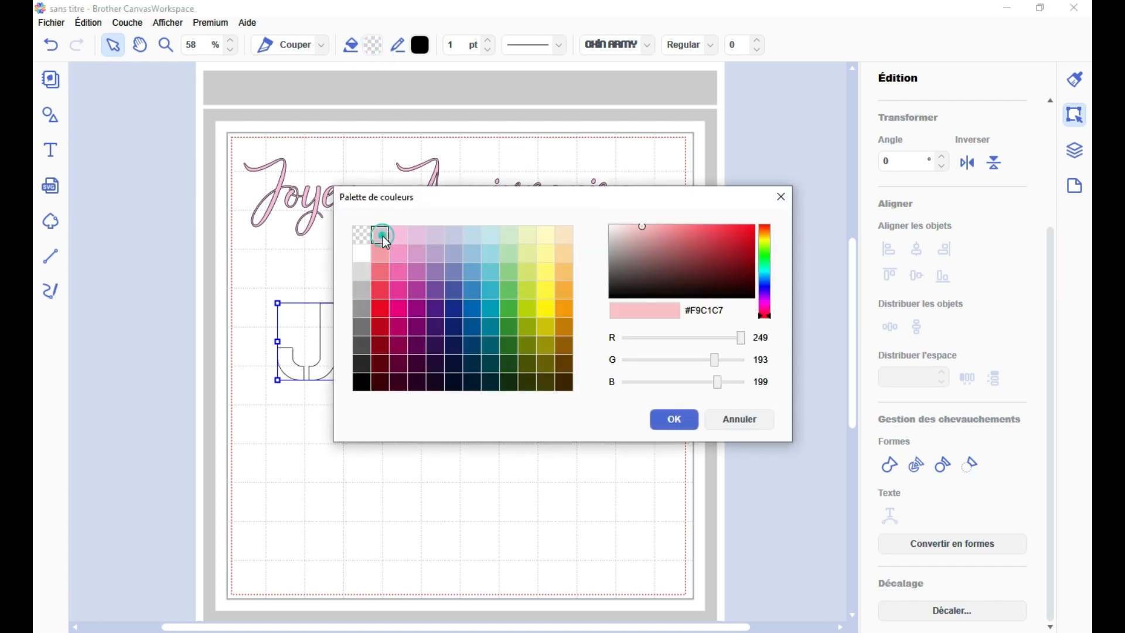
click(671, 420)
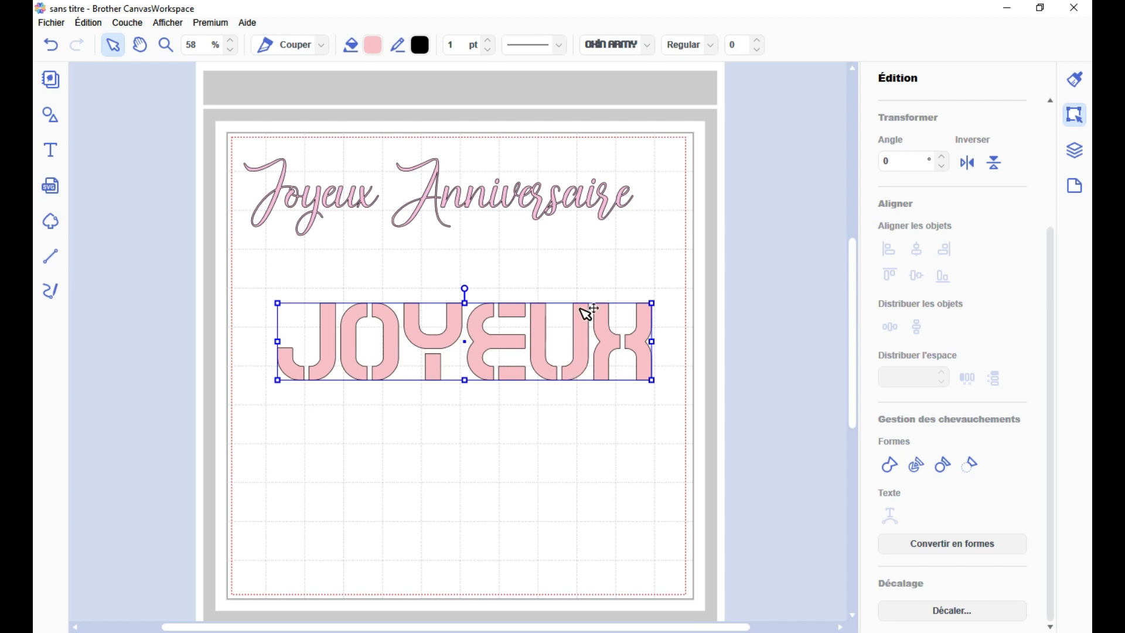
Step: Extend the stencil-style text to "JOYEUXAERV" and shift it left across the cutting area
double_click(583, 349)
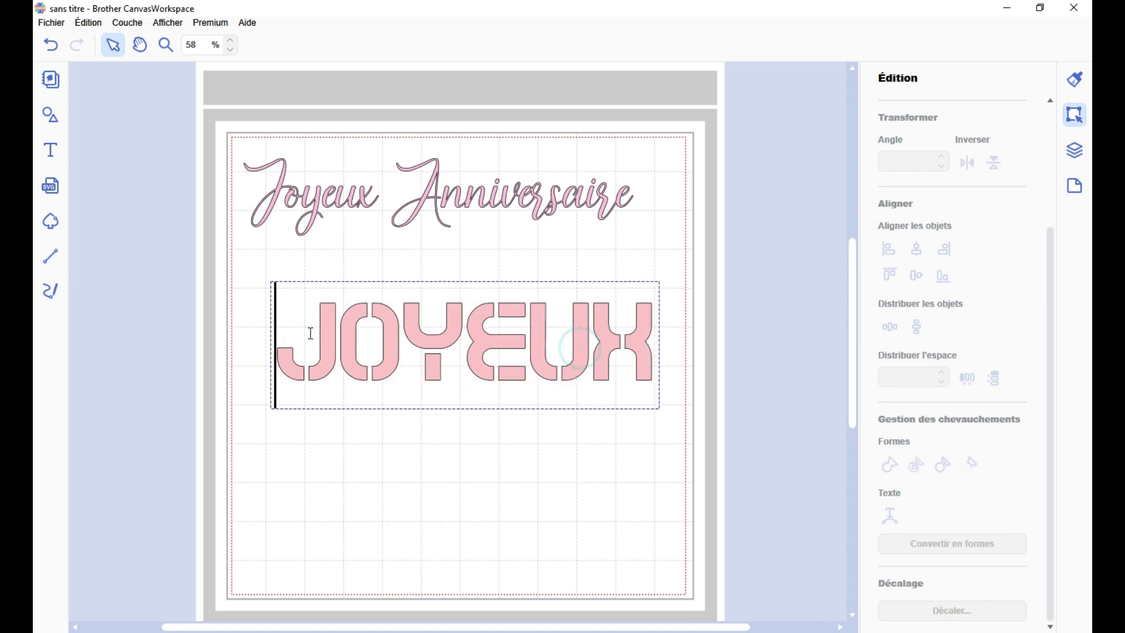
drag(312, 337, 631, 340)
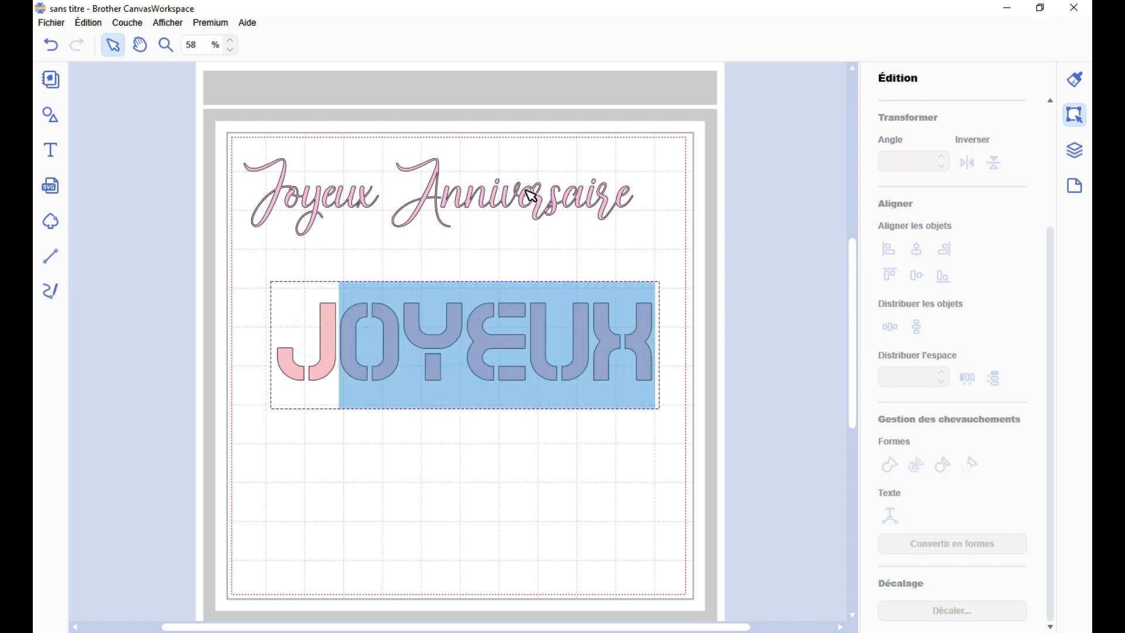
click(496, 345)
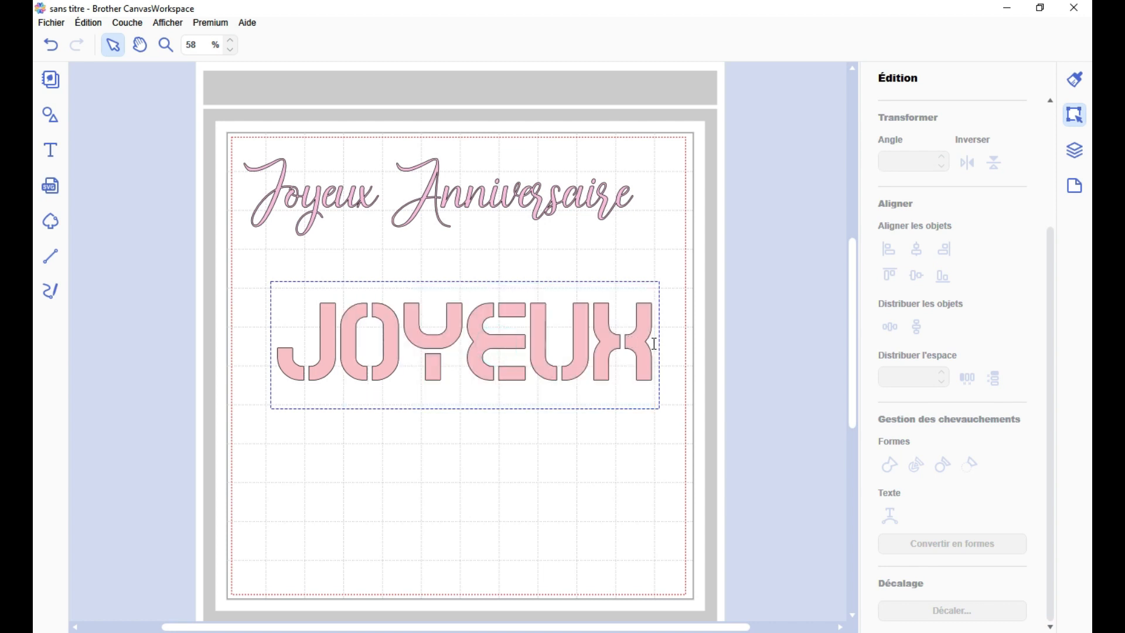
click(654, 342)
text(AERV)
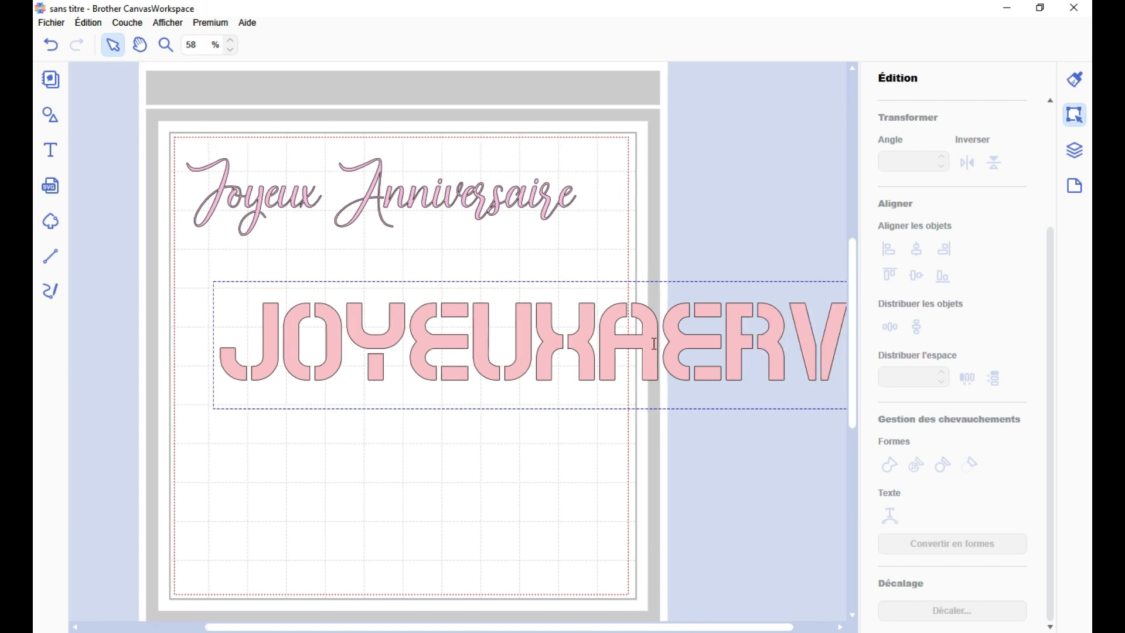
click(660, 234)
drag(623, 339, 480, 333)
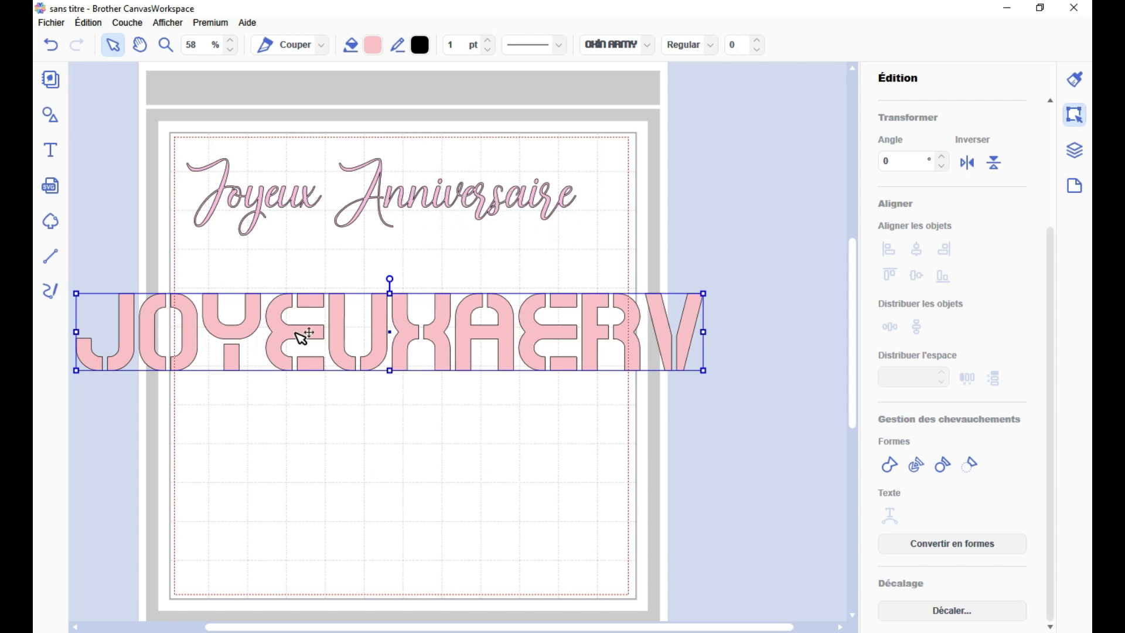
Step: Shrink the "JOYEUXAERV" text and add a rectangle stretched wider than the text around it
drag(75, 294, 350, 326)
click(54, 119)
drag(136, 134, 580, 305)
click(54, 118)
drag(435, 305, 763, 307)
Step: Centre the text and rectangle on each other horizontally and vertically, and divide their overlapping areas into separate shapes
drag(697, 427, 573, 331)
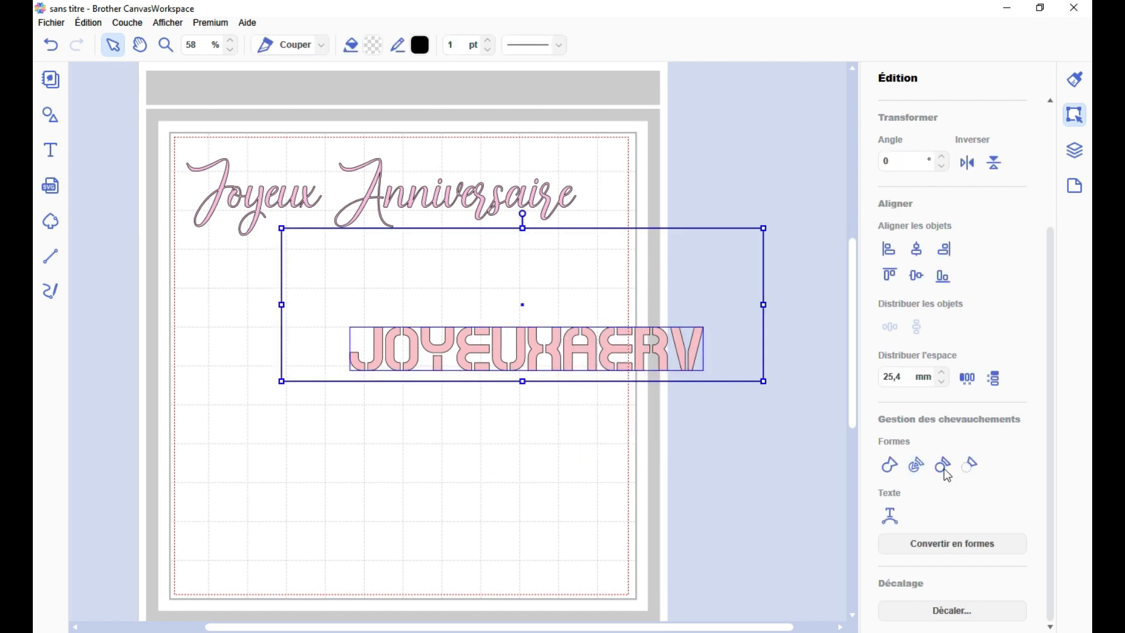
click(920, 254)
click(917, 275)
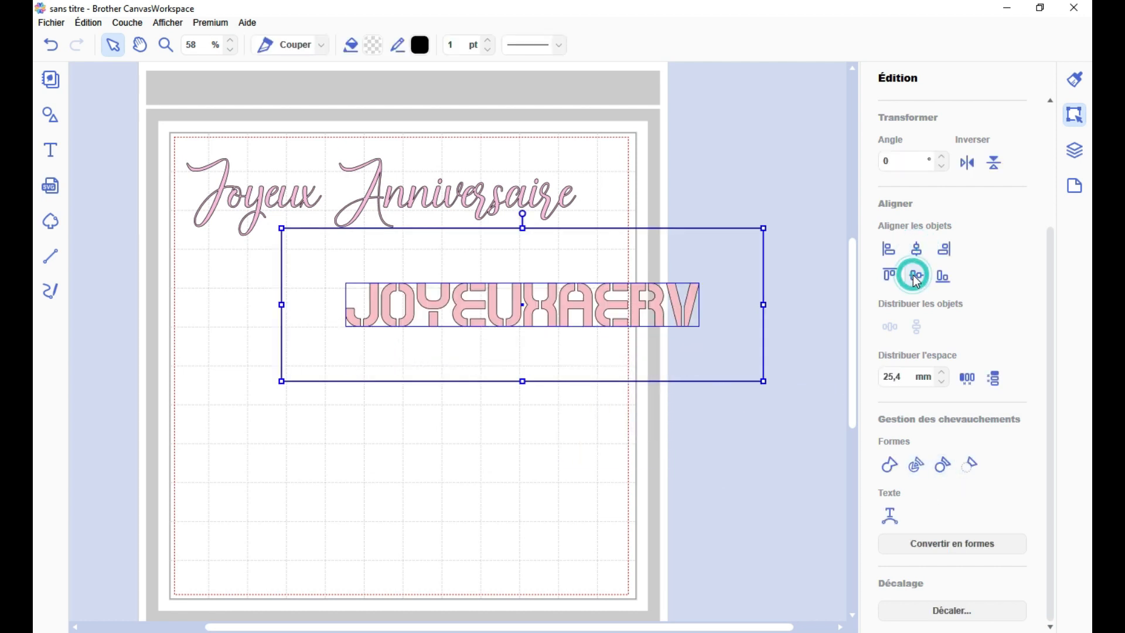
click(917, 465)
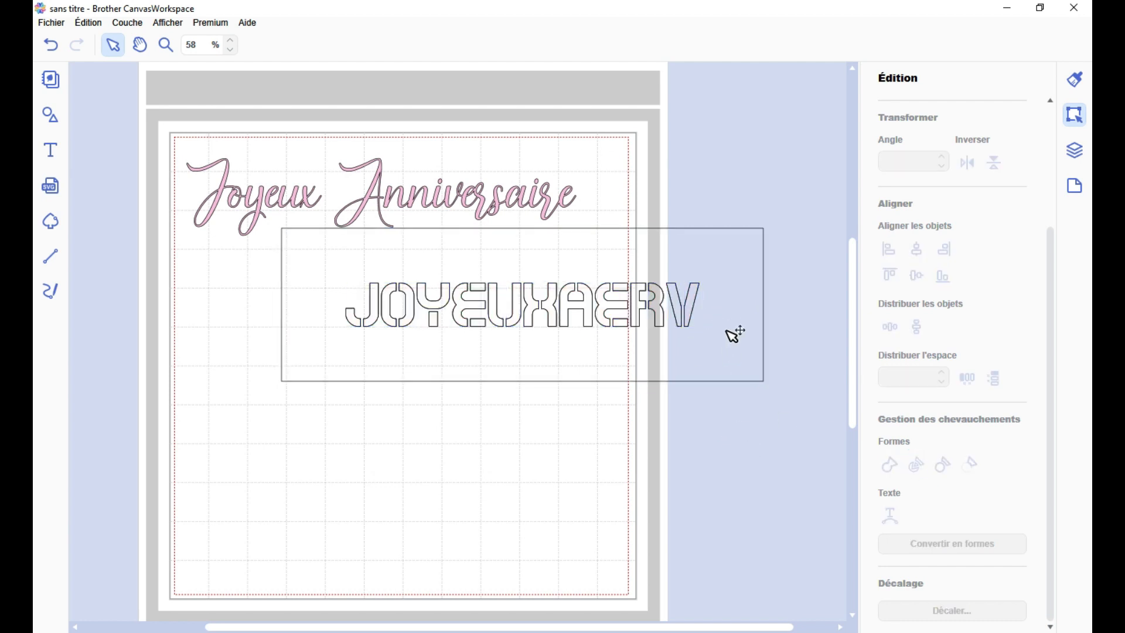
Step: Move the cut-out rectangle below the separated letters and fill it with light pink, rgb(248, 191, 223)
drag(731, 329, 635, 467)
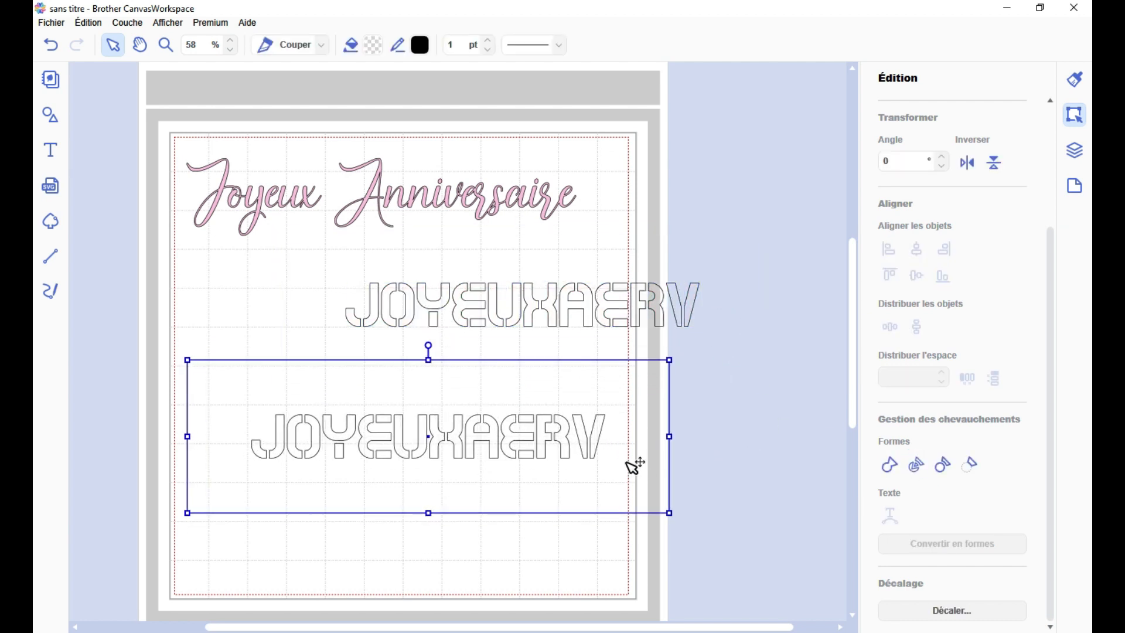
click(376, 46)
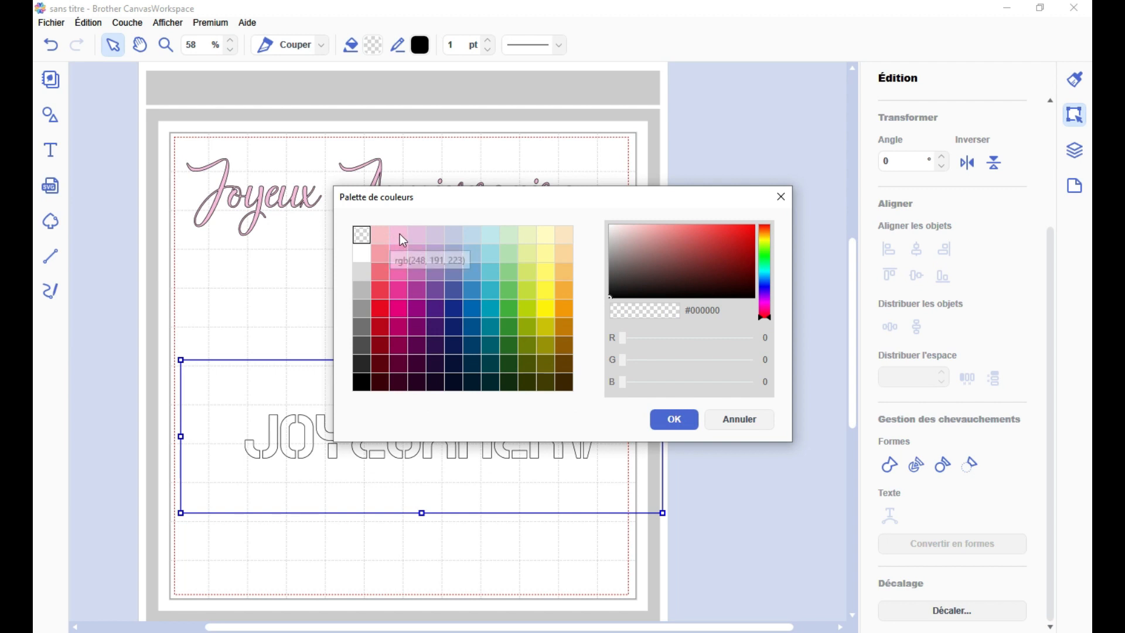
click(399, 234)
click(679, 428)
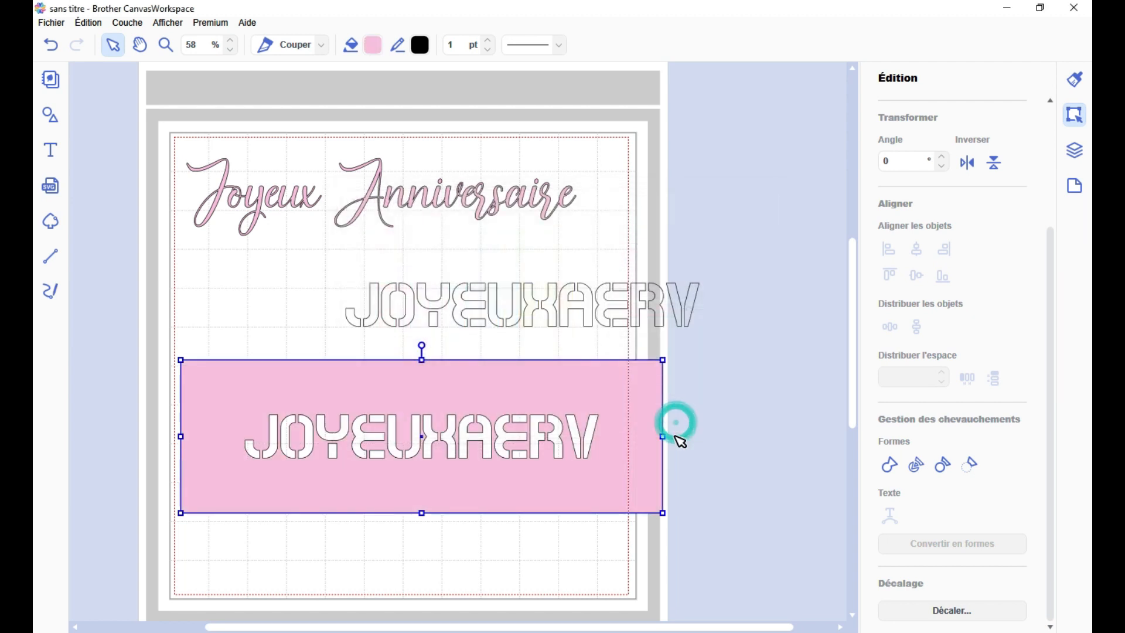
click(744, 437)
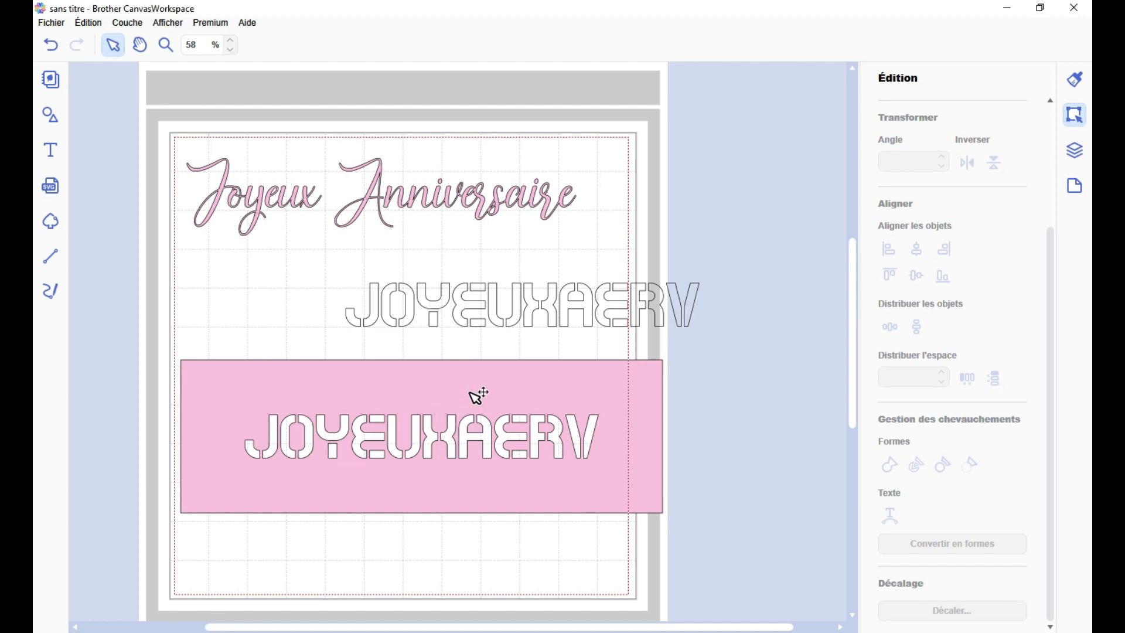
Step: Delete the stencil plate and all the divided letter pieces, keeping only the "Joyeux Anniversaire" lettering
drag(477, 392, 469, 368)
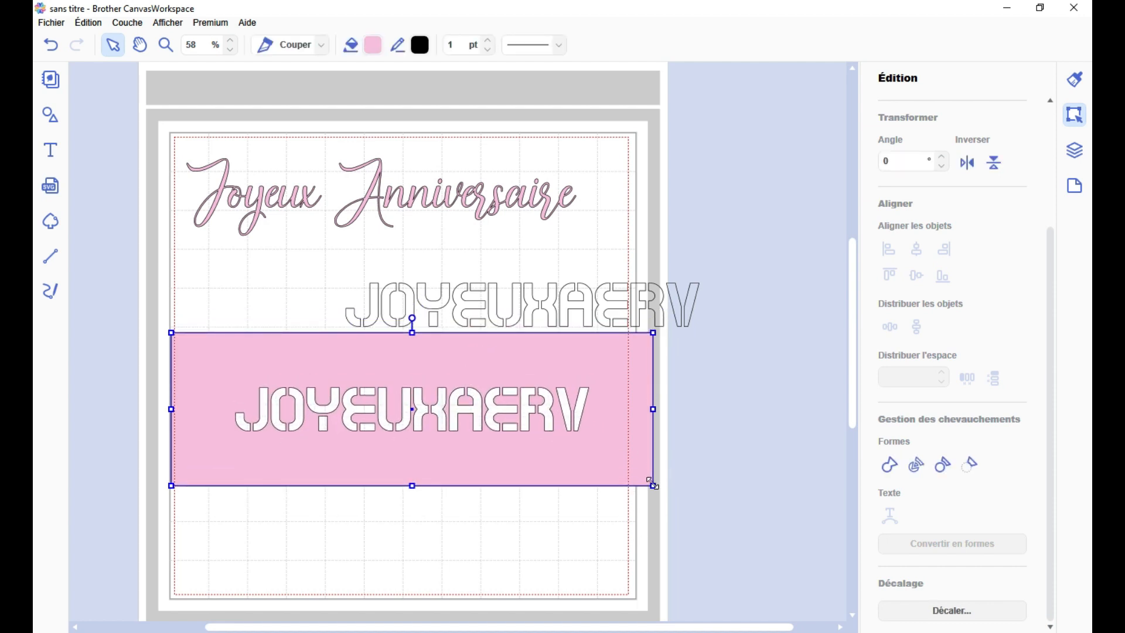
drag(654, 484, 615, 472)
drag(673, 436, 533, 300)
key(Delete)
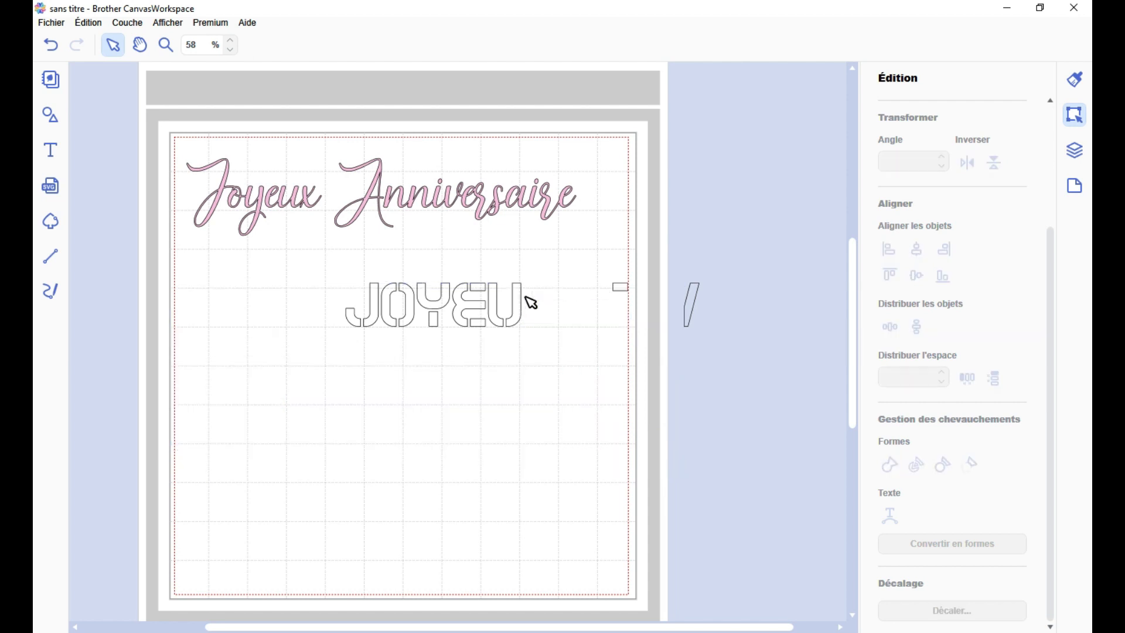
click(500, 307)
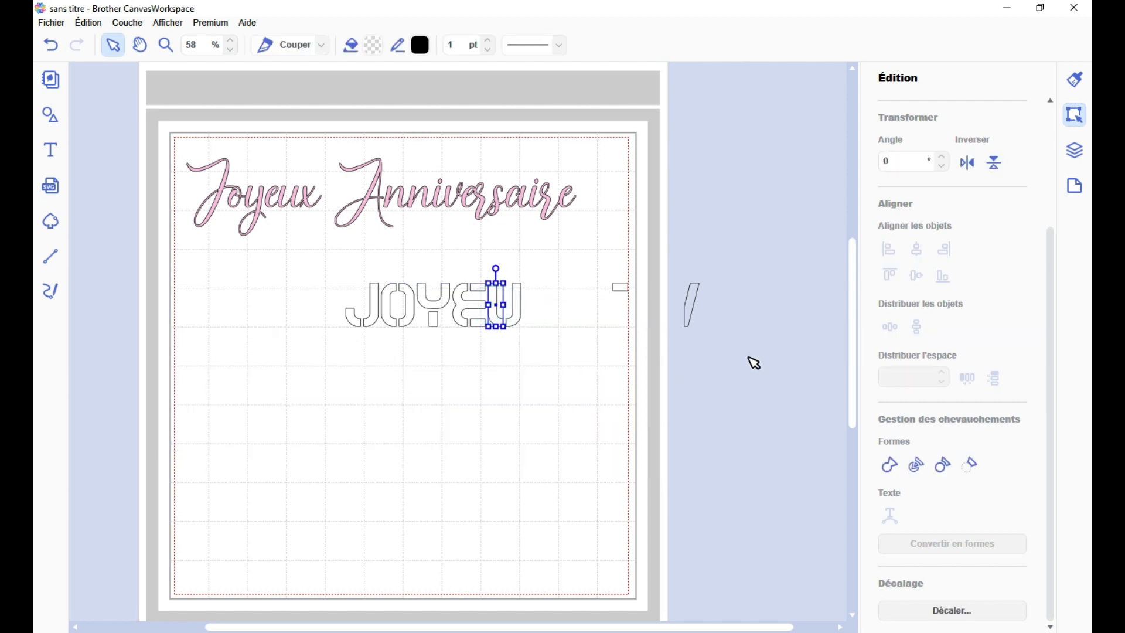
drag(749, 359, 302, 275)
key(Delete)
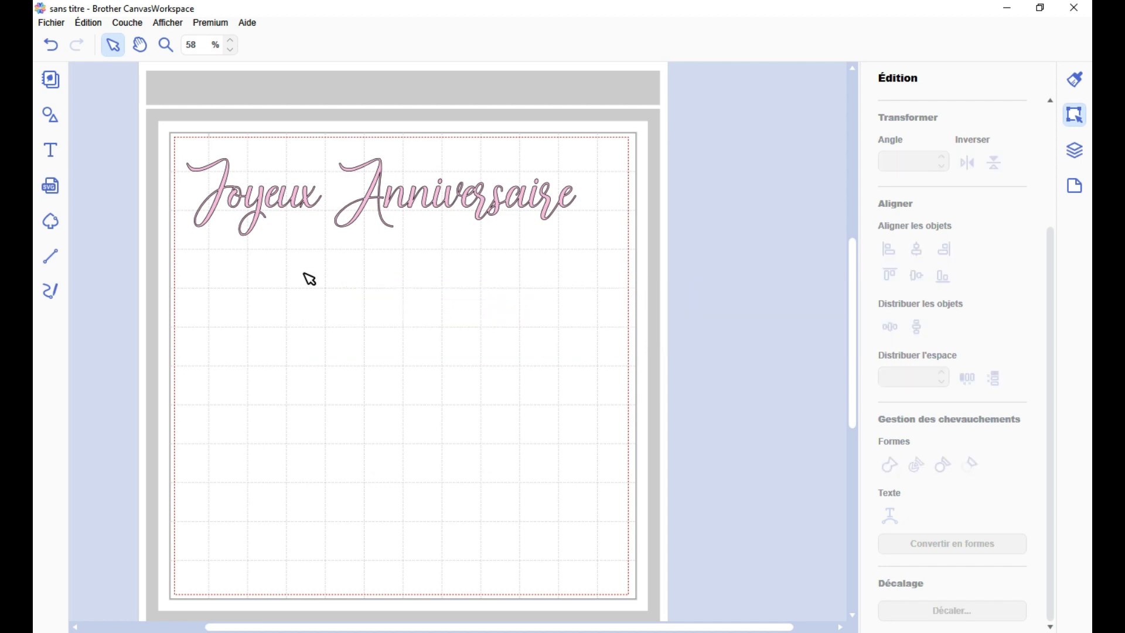
click(352, 342)
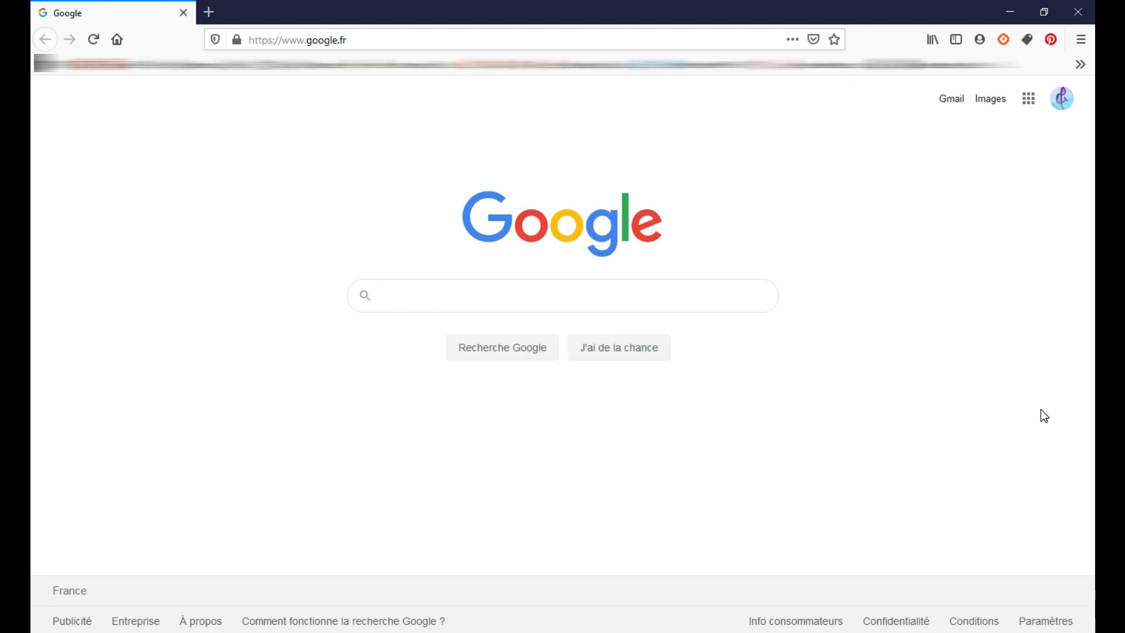
Step: Switch to Firefox, open its options and look through the General settings
click(1082, 41)
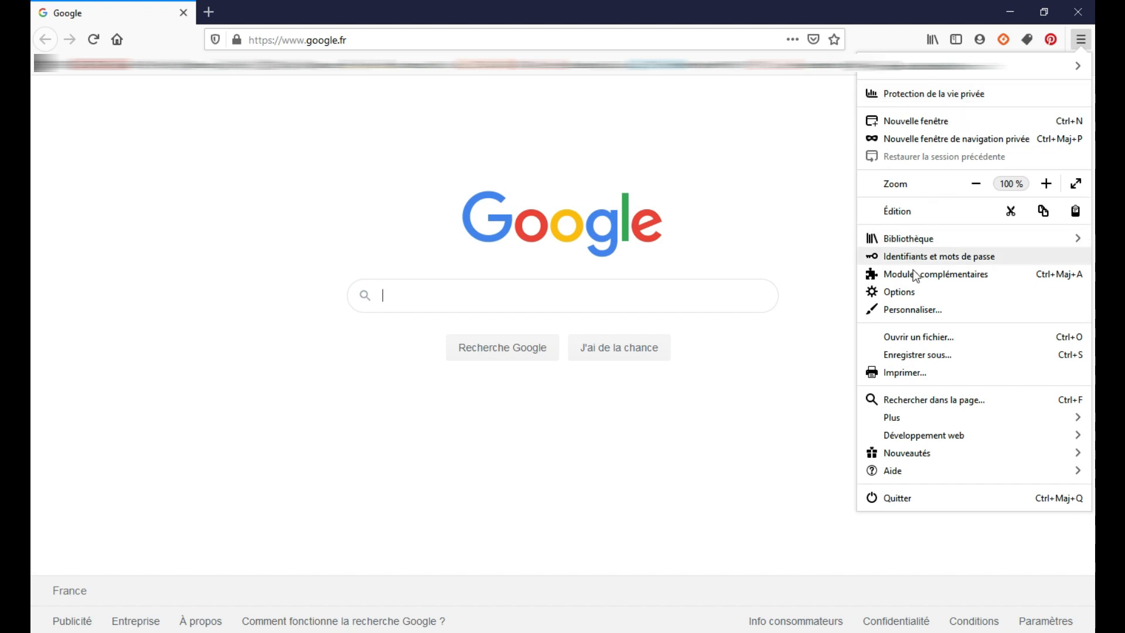
click(899, 292)
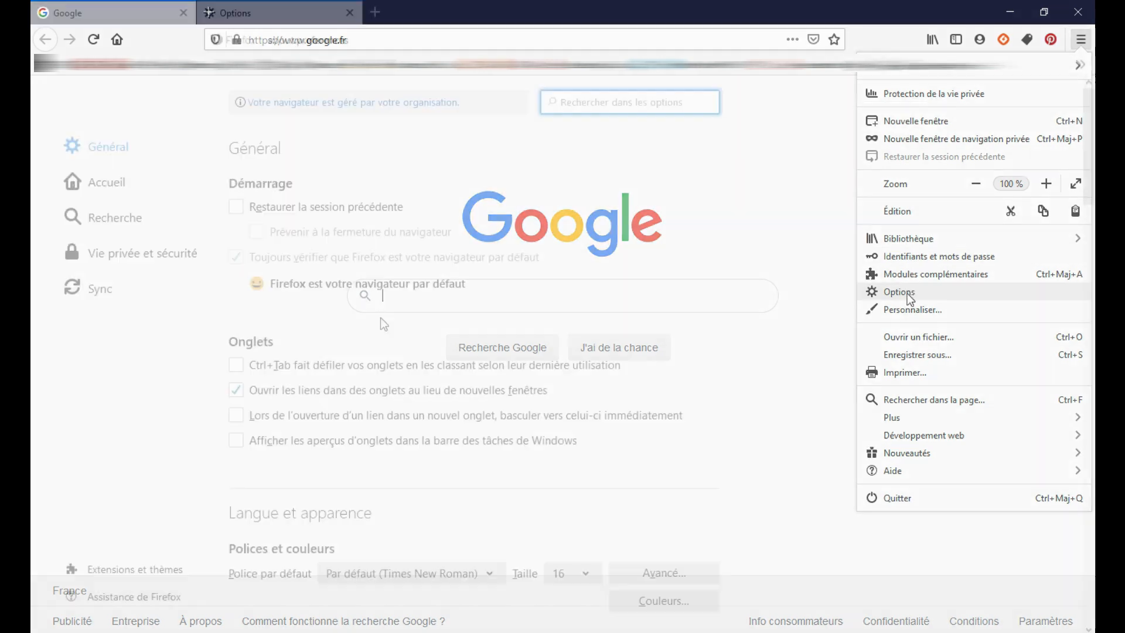
scroll(376, 318, down, 10)
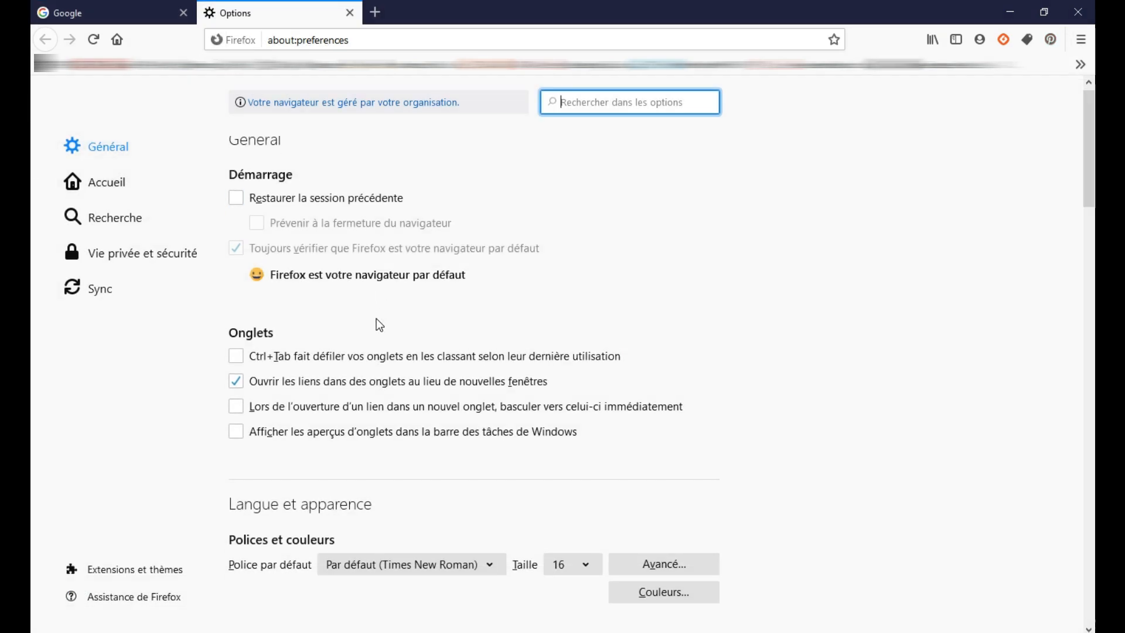
scroll(377, 314, down, 3)
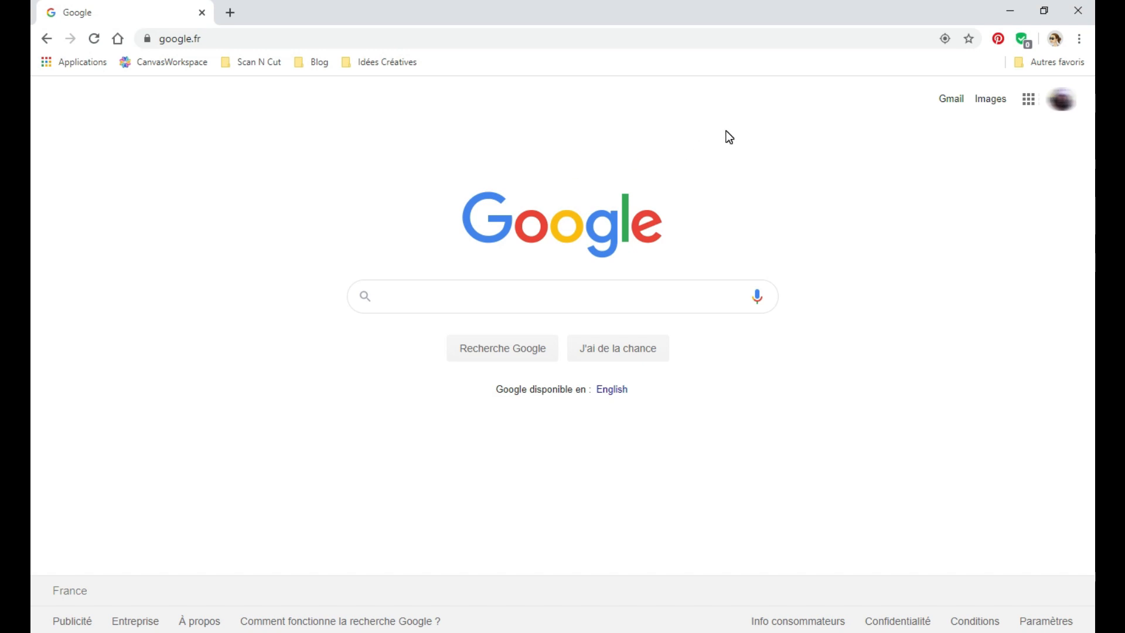
Step: Switch to Chrome, open its settings and expand the advanced settings to reach the Téléchargements section
click(1079, 40)
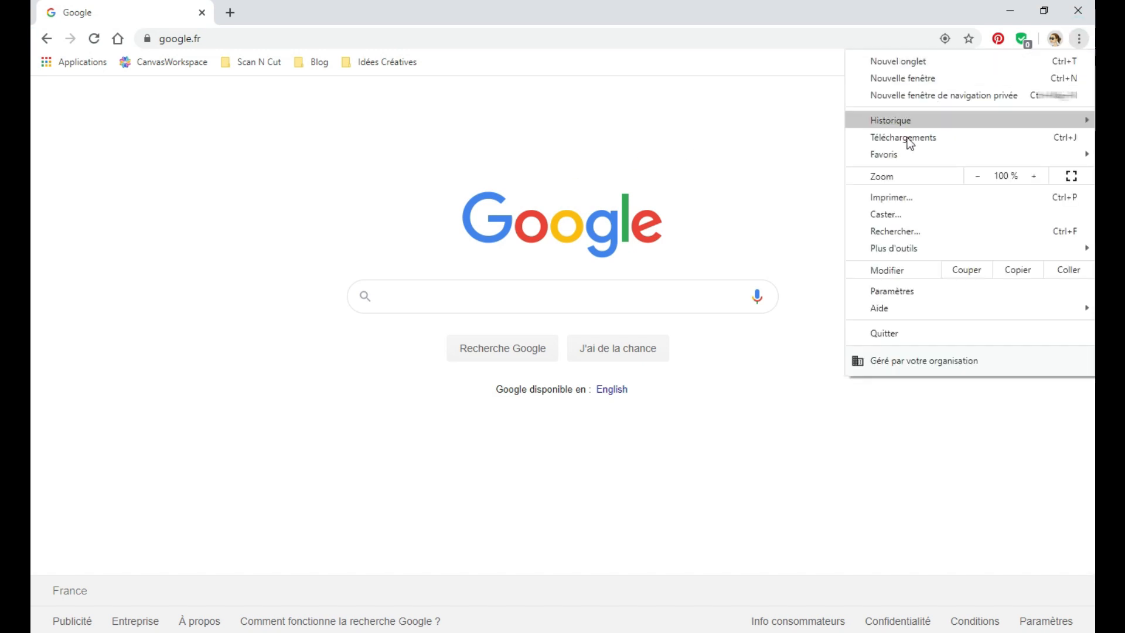
click(890, 297)
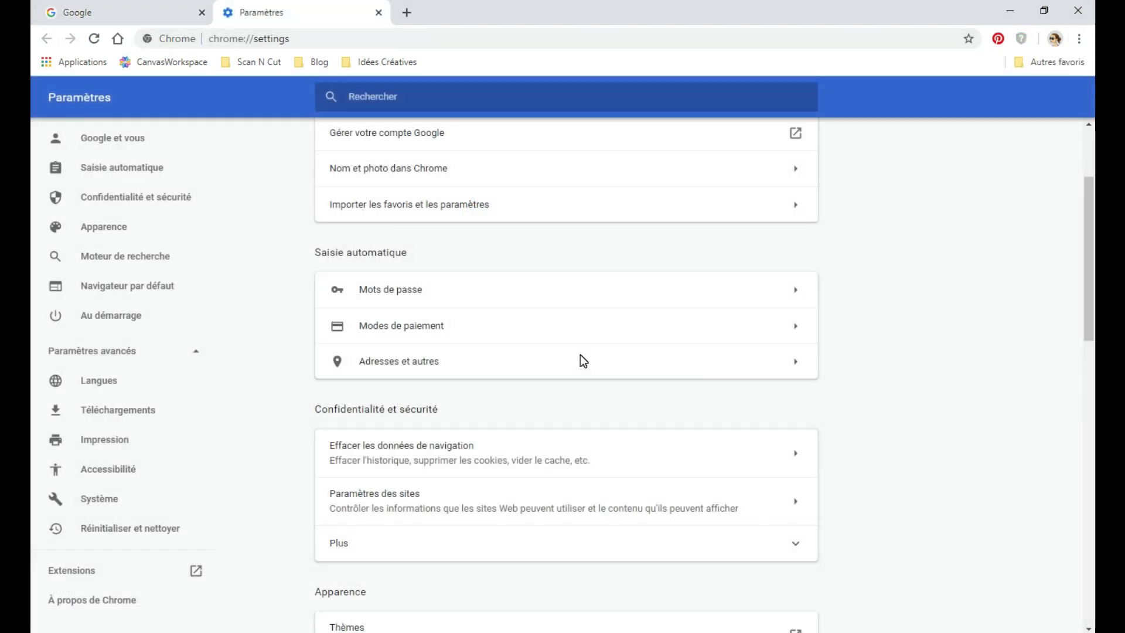
scroll(516, 417, down, 5)
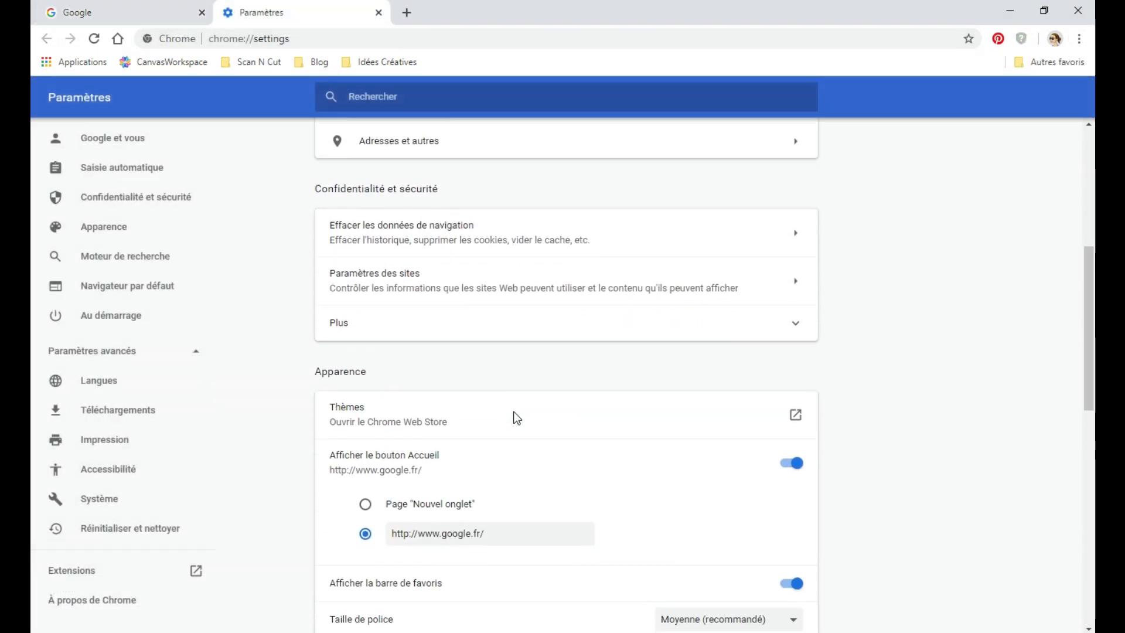
scroll(516, 417, down, 10)
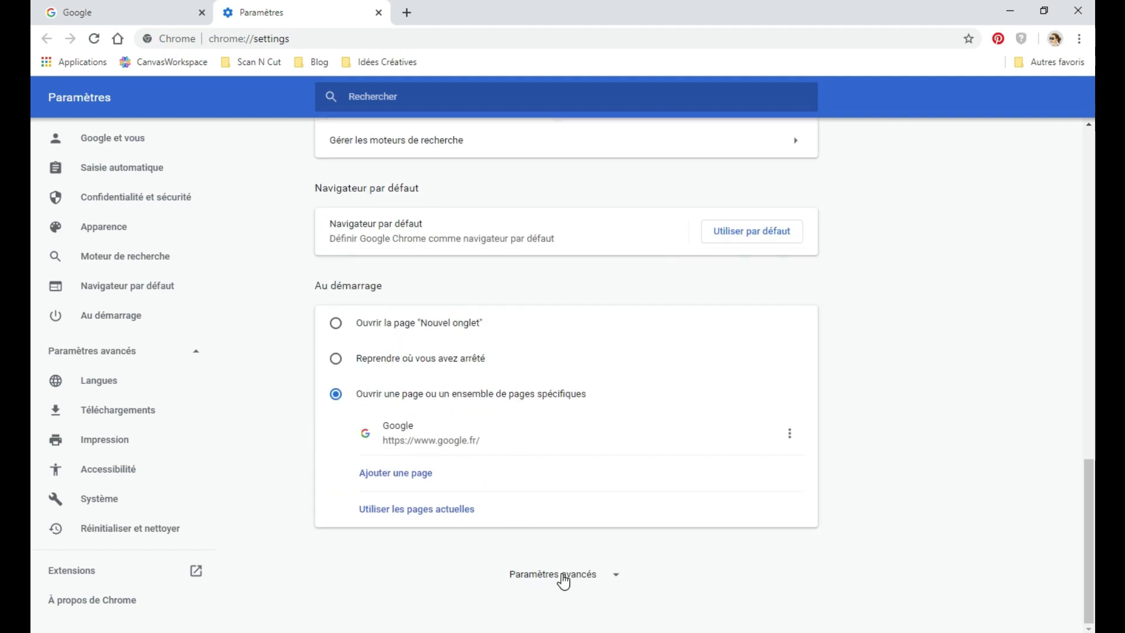
click(583, 586)
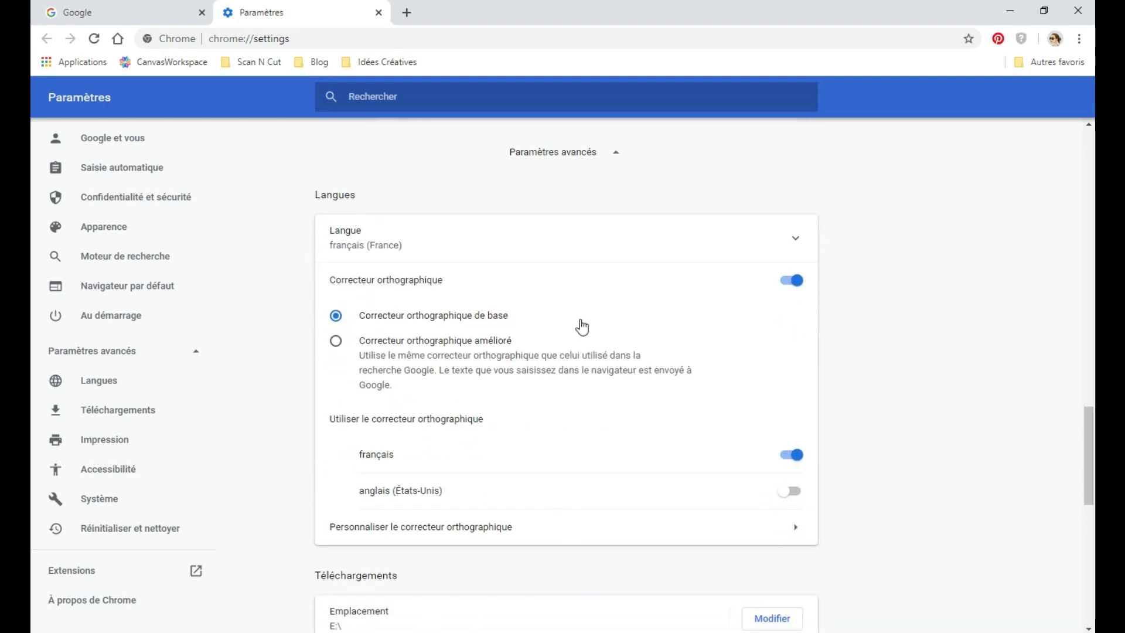
scroll(494, 416, down, 1)
scroll(494, 416, down, 1)
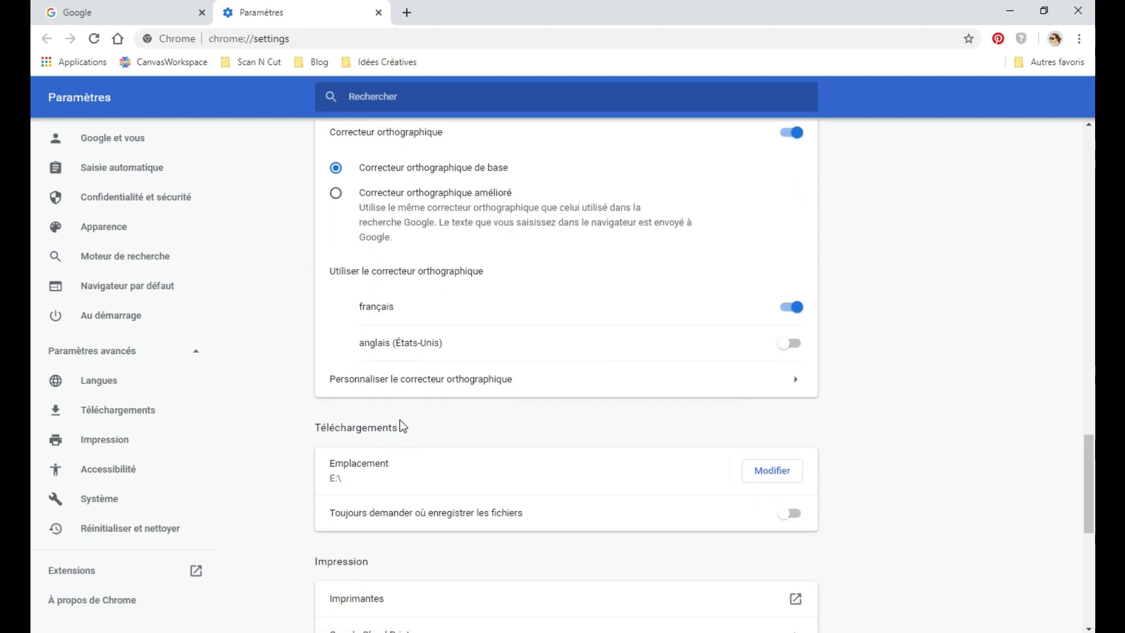